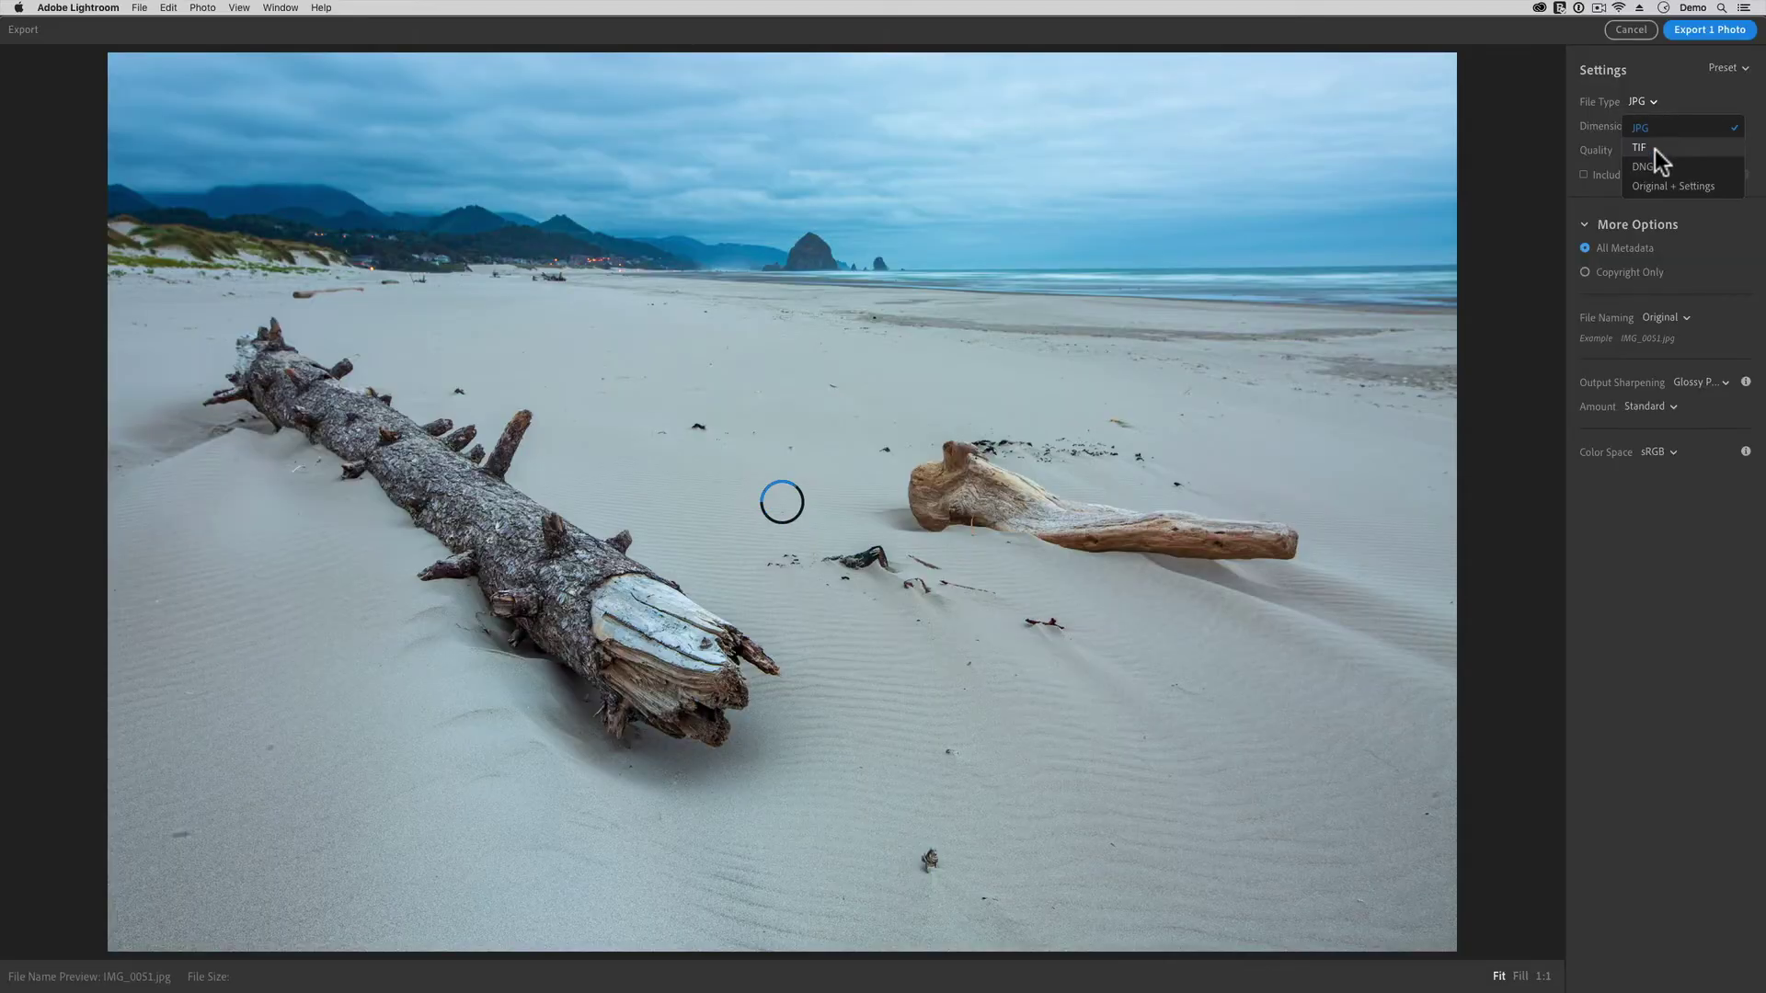
Change the beach driftwood photo's export file type to TIF.
left_click(1646, 148)
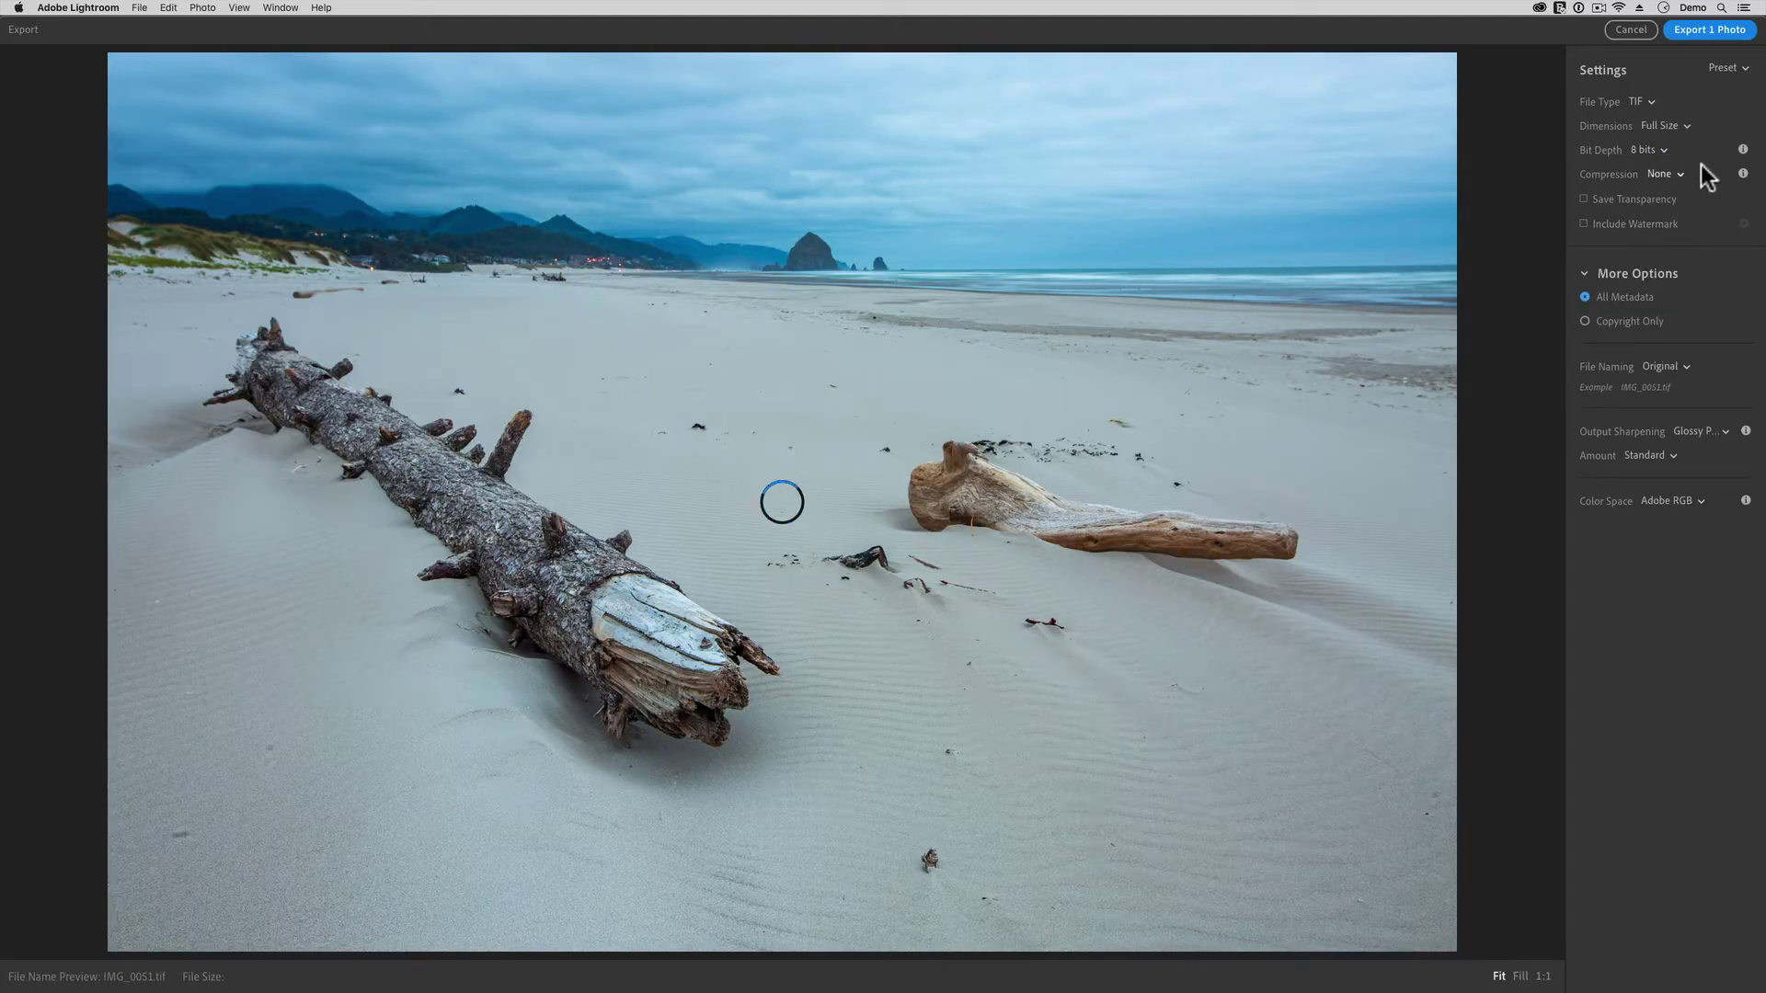
Export IMG_0051 to the Desktop as a 16-bit ProPhoto RGB TIF with output sharpening None.
left_click(1658, 147)
left_click(1665, 193)
left_click(1697, 501)
left_click(1687, 588)
left_click(1705, 432)
left_click(1688, 457)
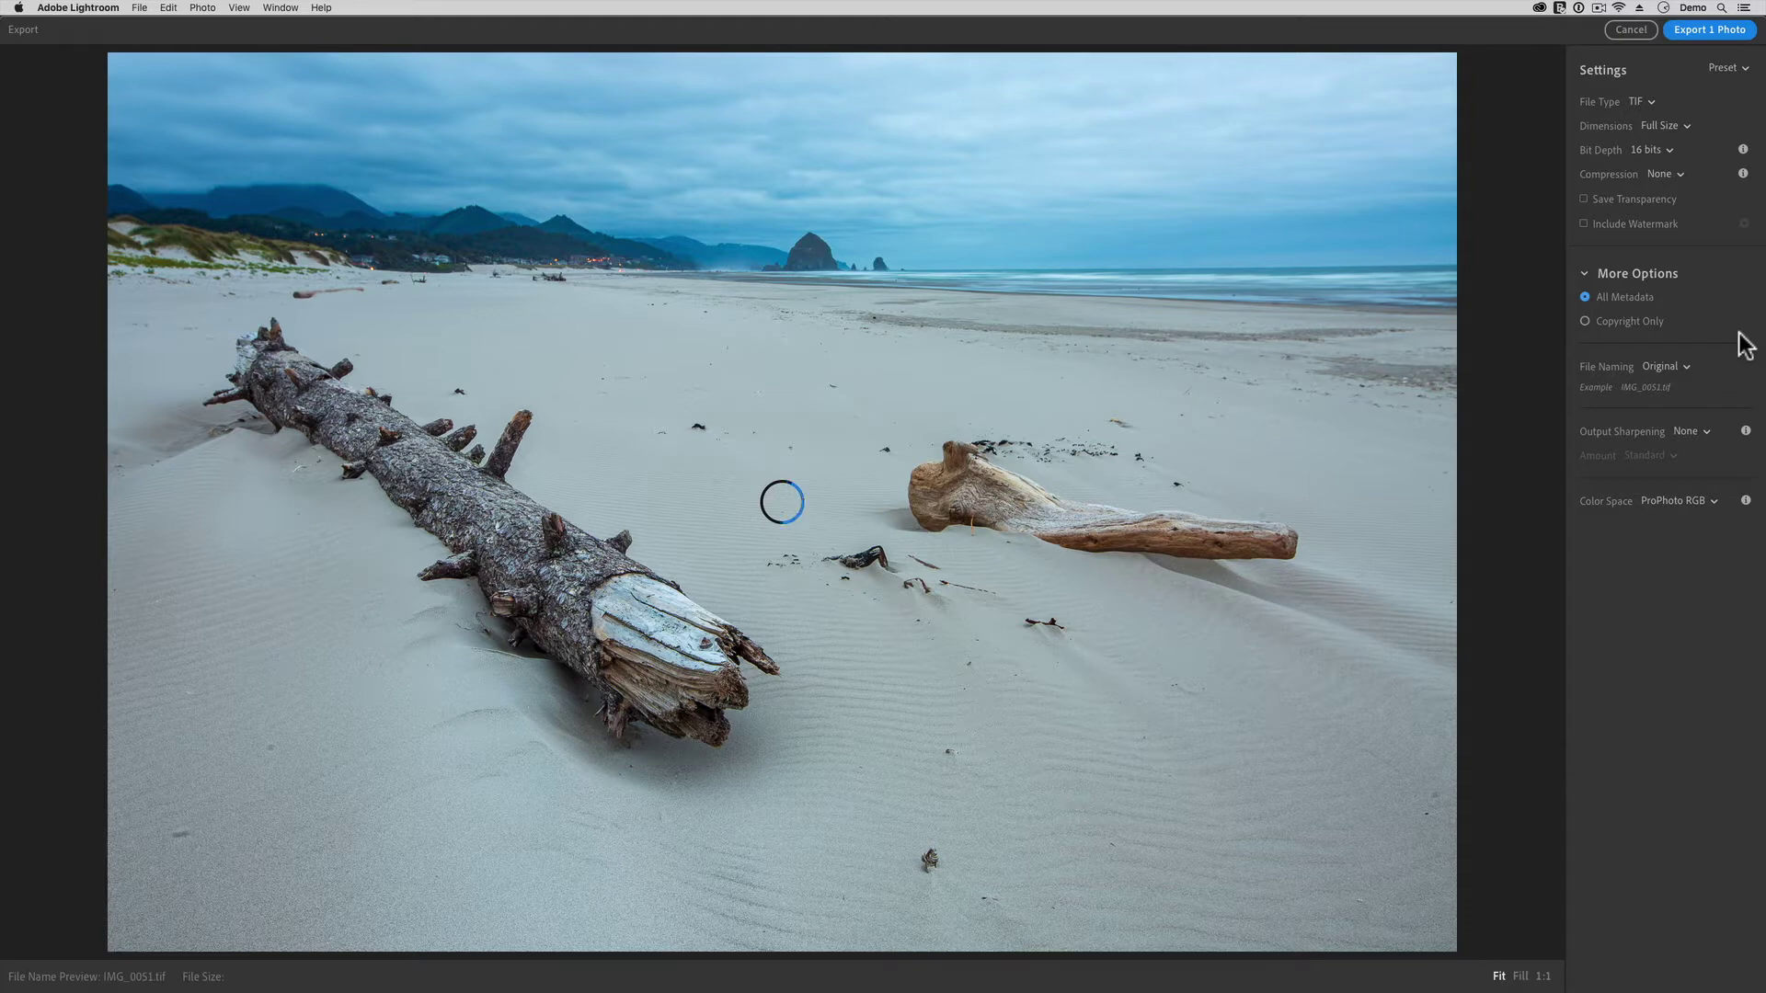
left_click(1709, 32)
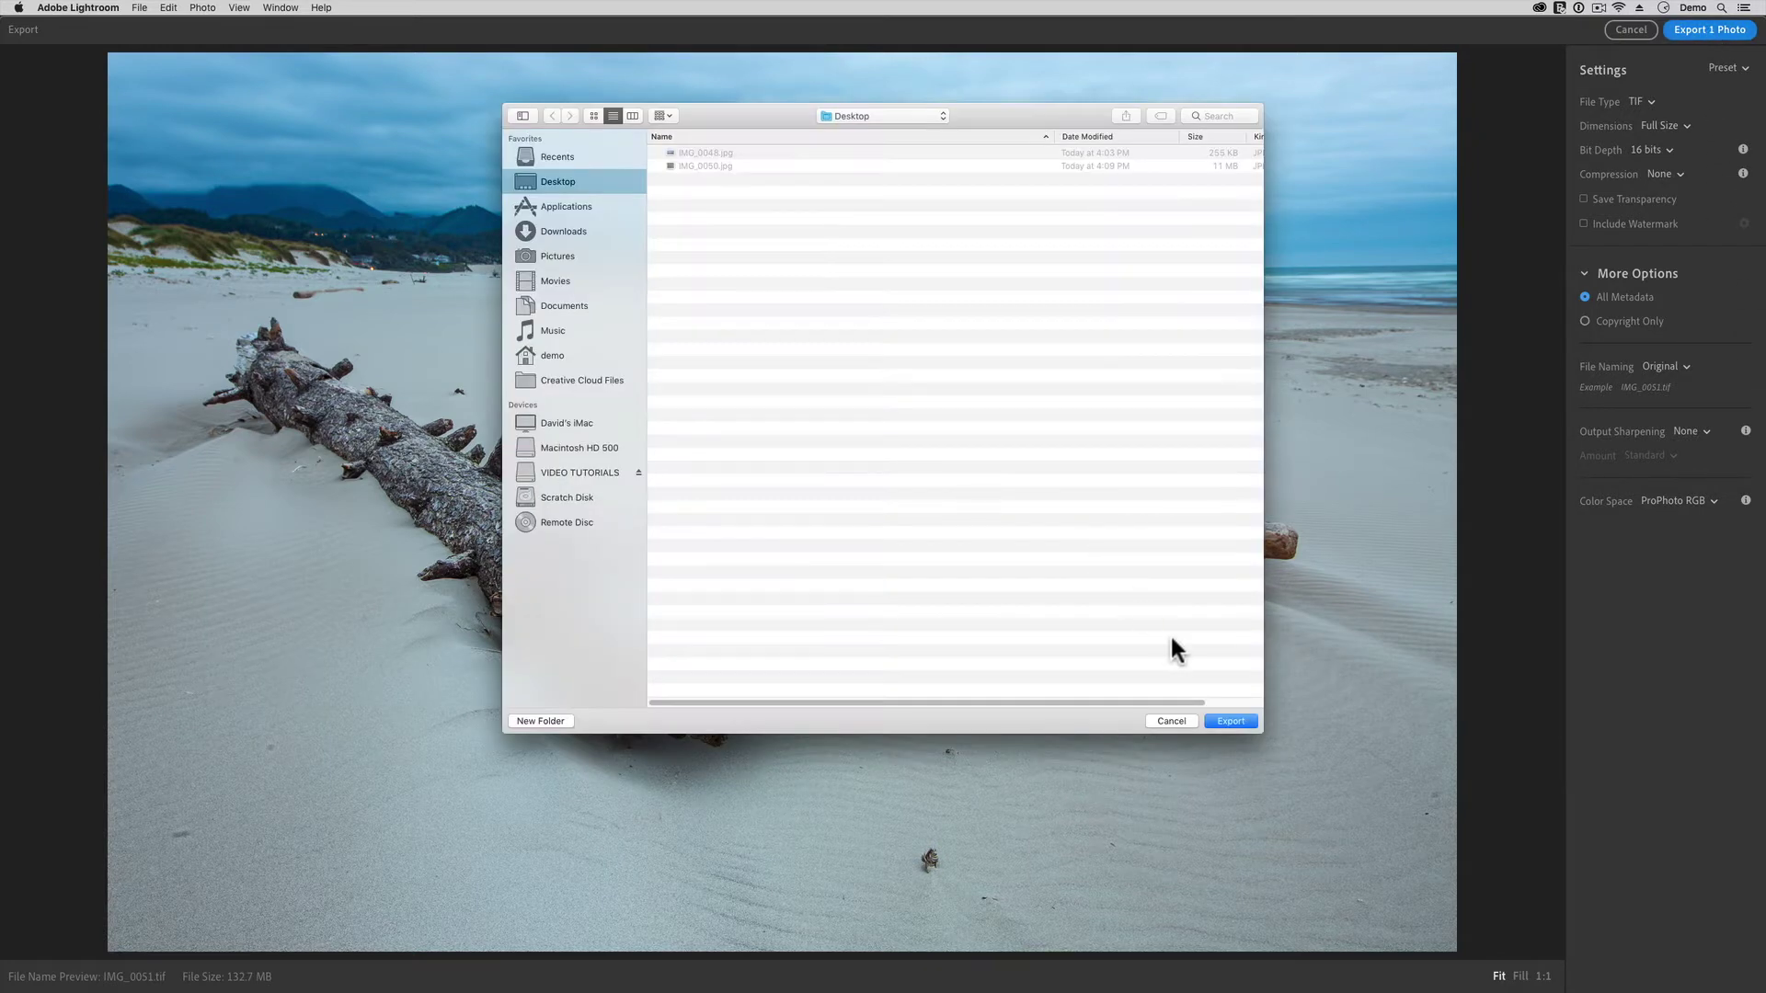
left_click(1232, 721)
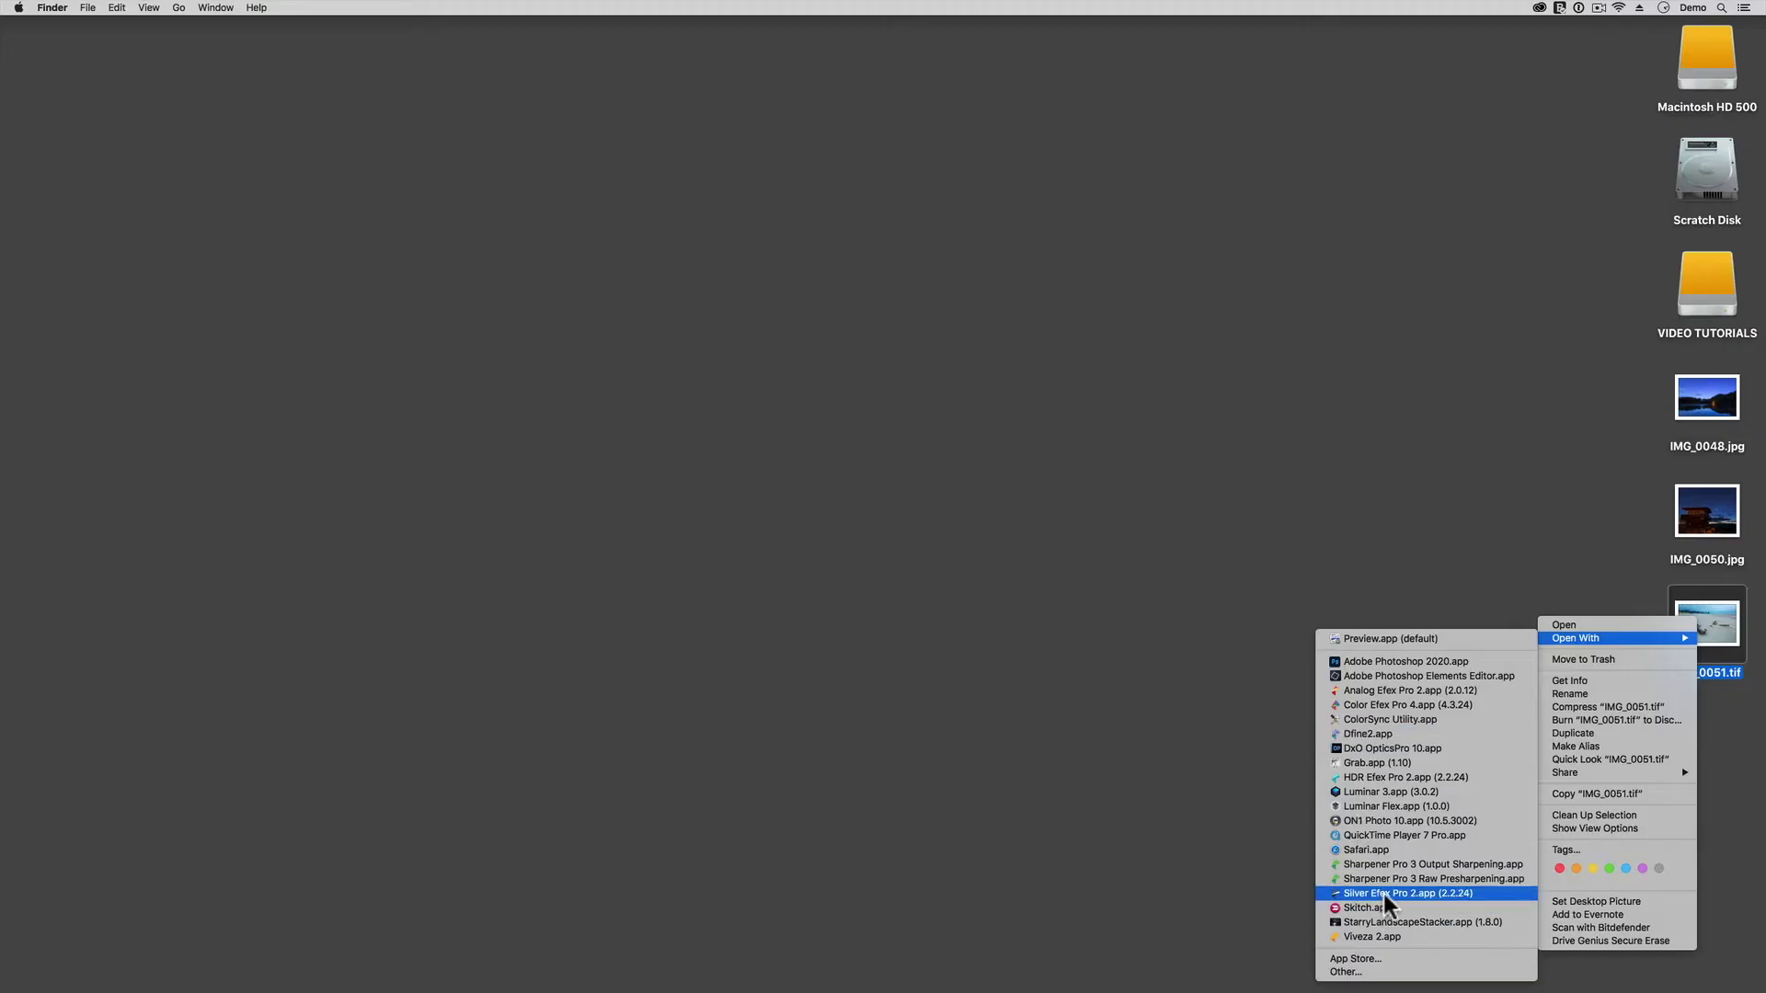
Open the exported TIF in Silver Efex Pro 2, apply the 020 Fine Art preset, and save.
left_click(1386, 896)
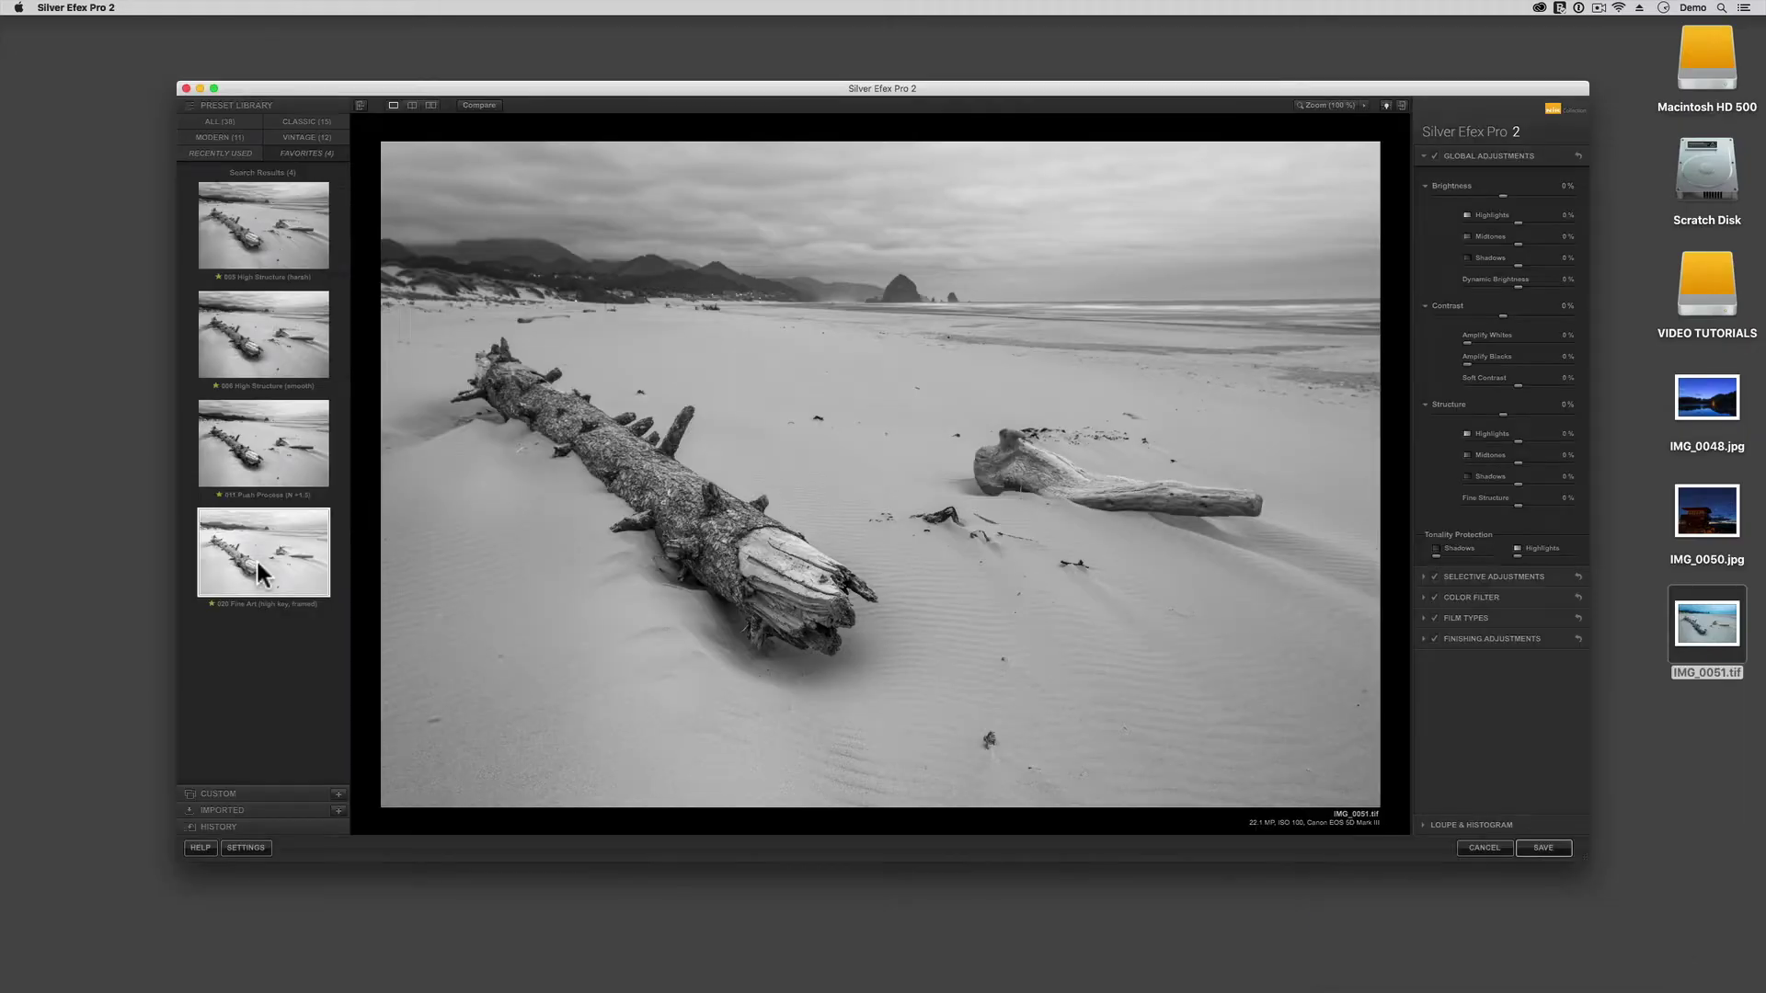
left_click(255, 557)
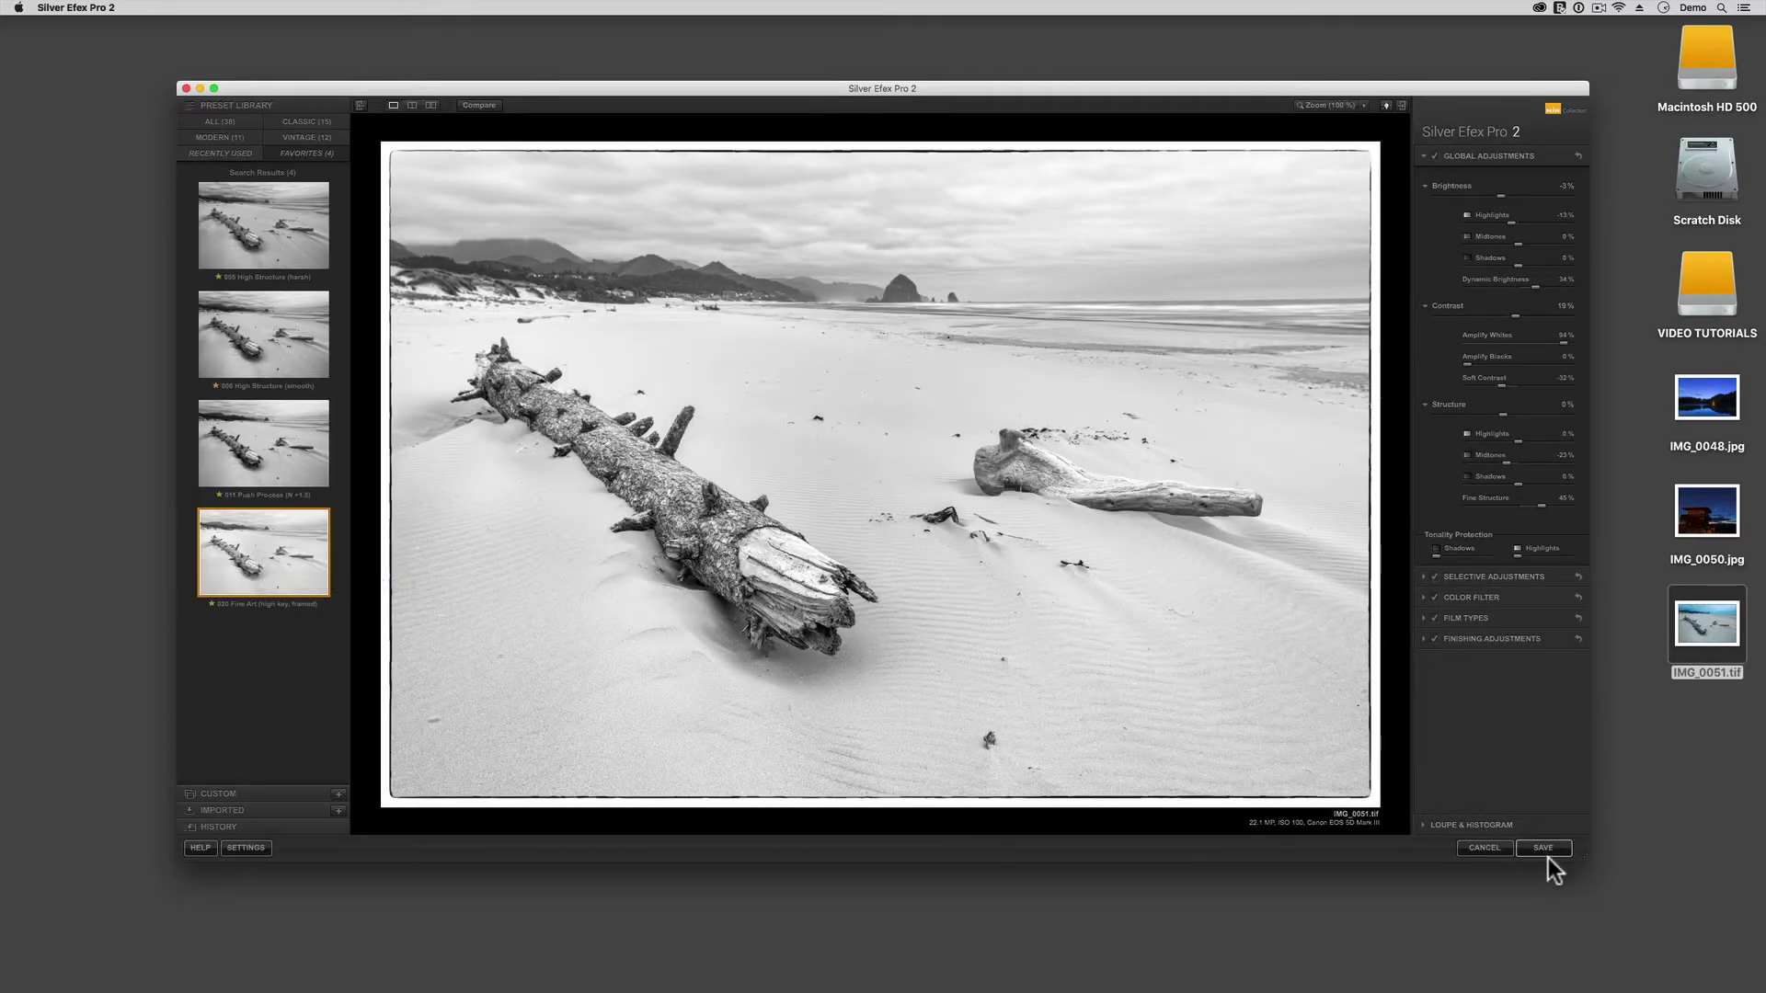
left_click(1547, 848)
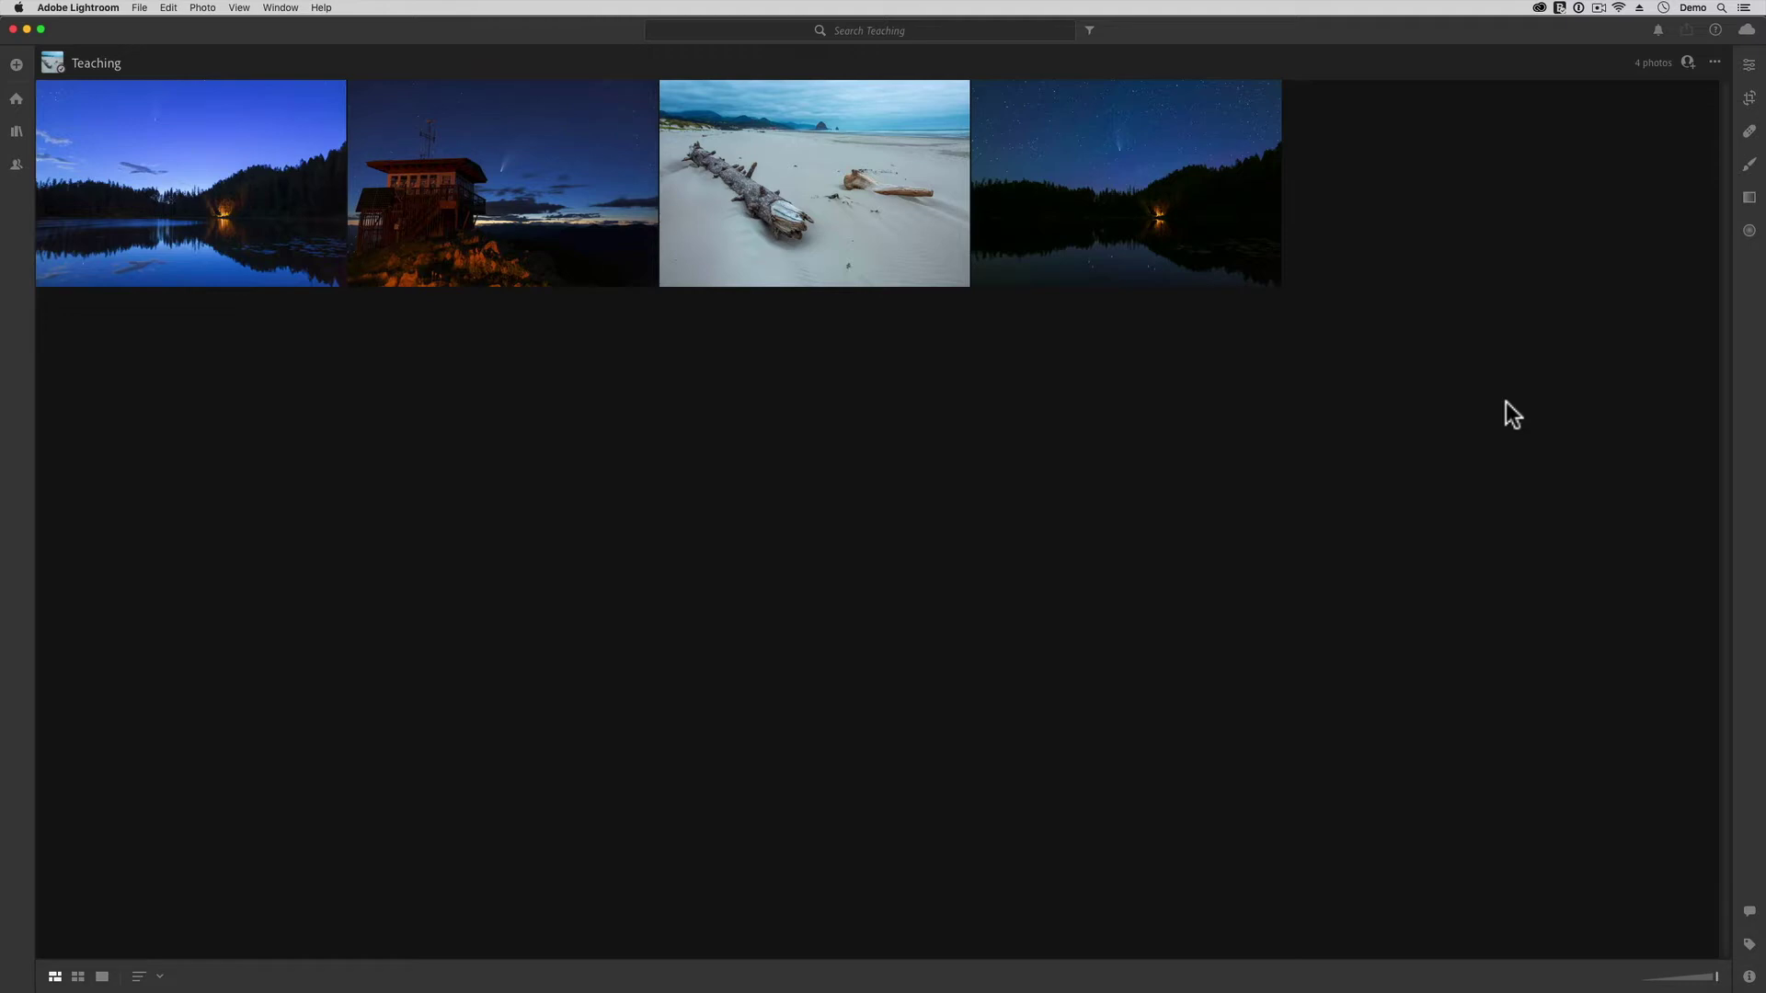
Select the blue-hour lake photo in the Teaching album and bring up the File menu.
left_click(166, 147)
left_click(138, 8)
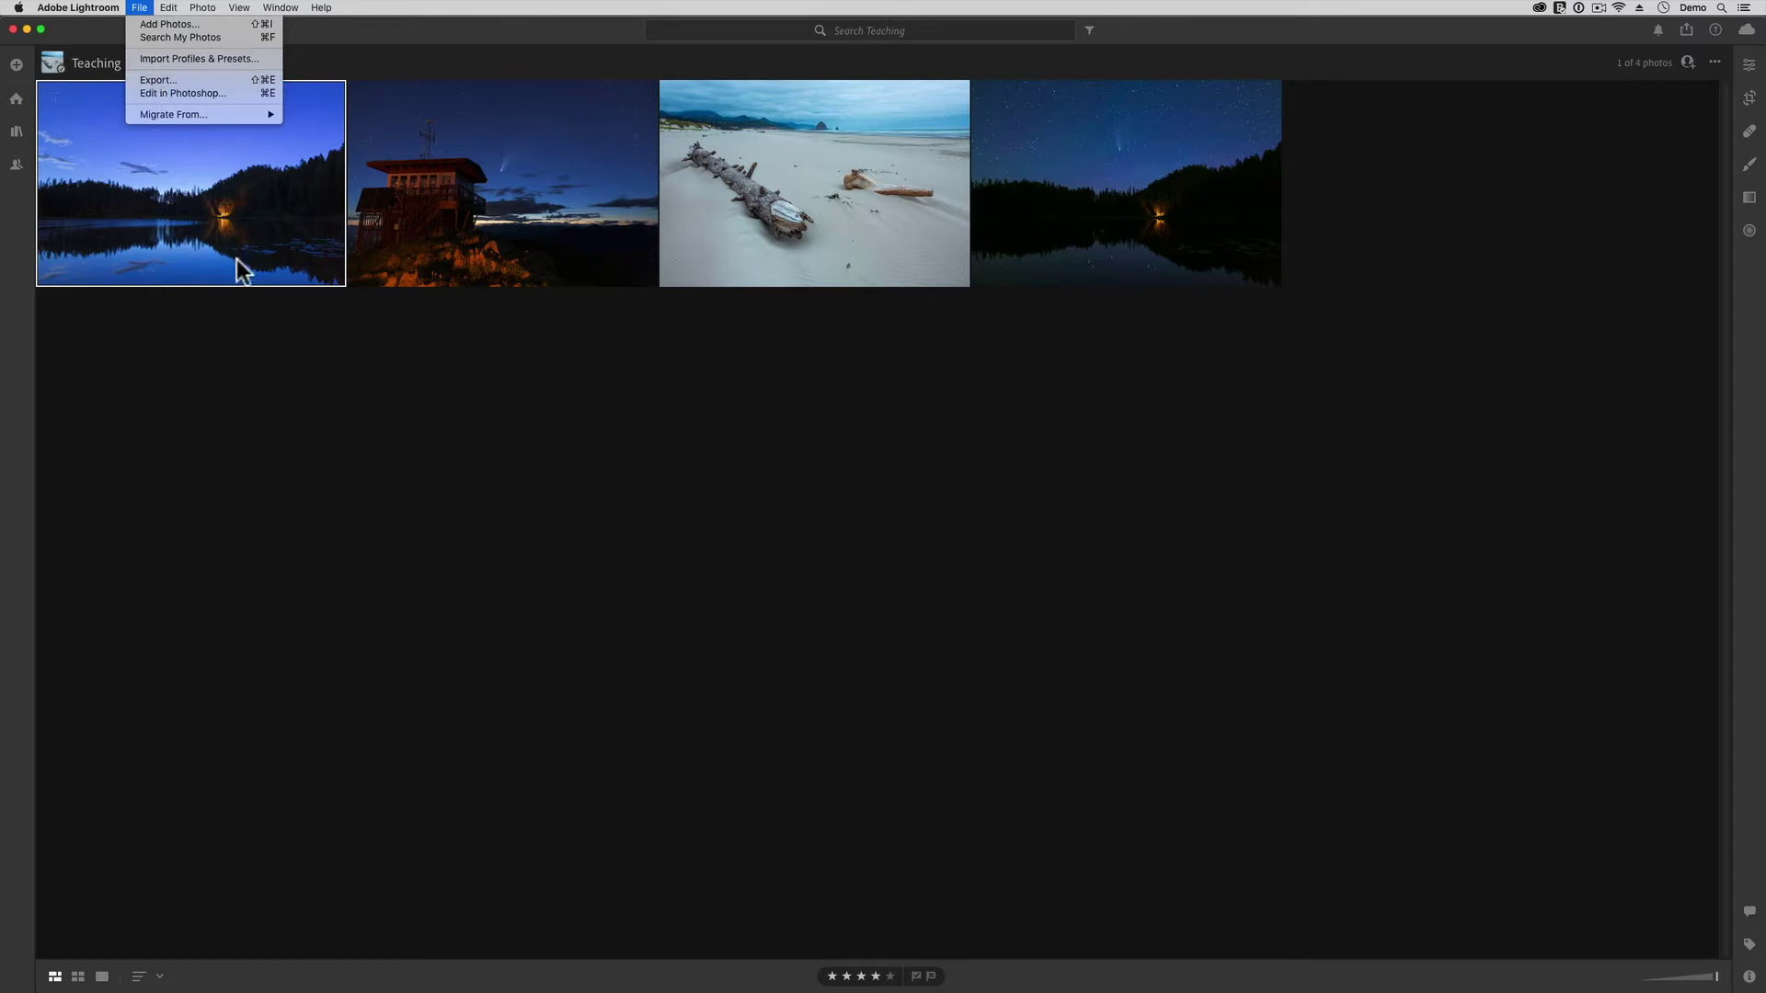
left_click(265, 378)
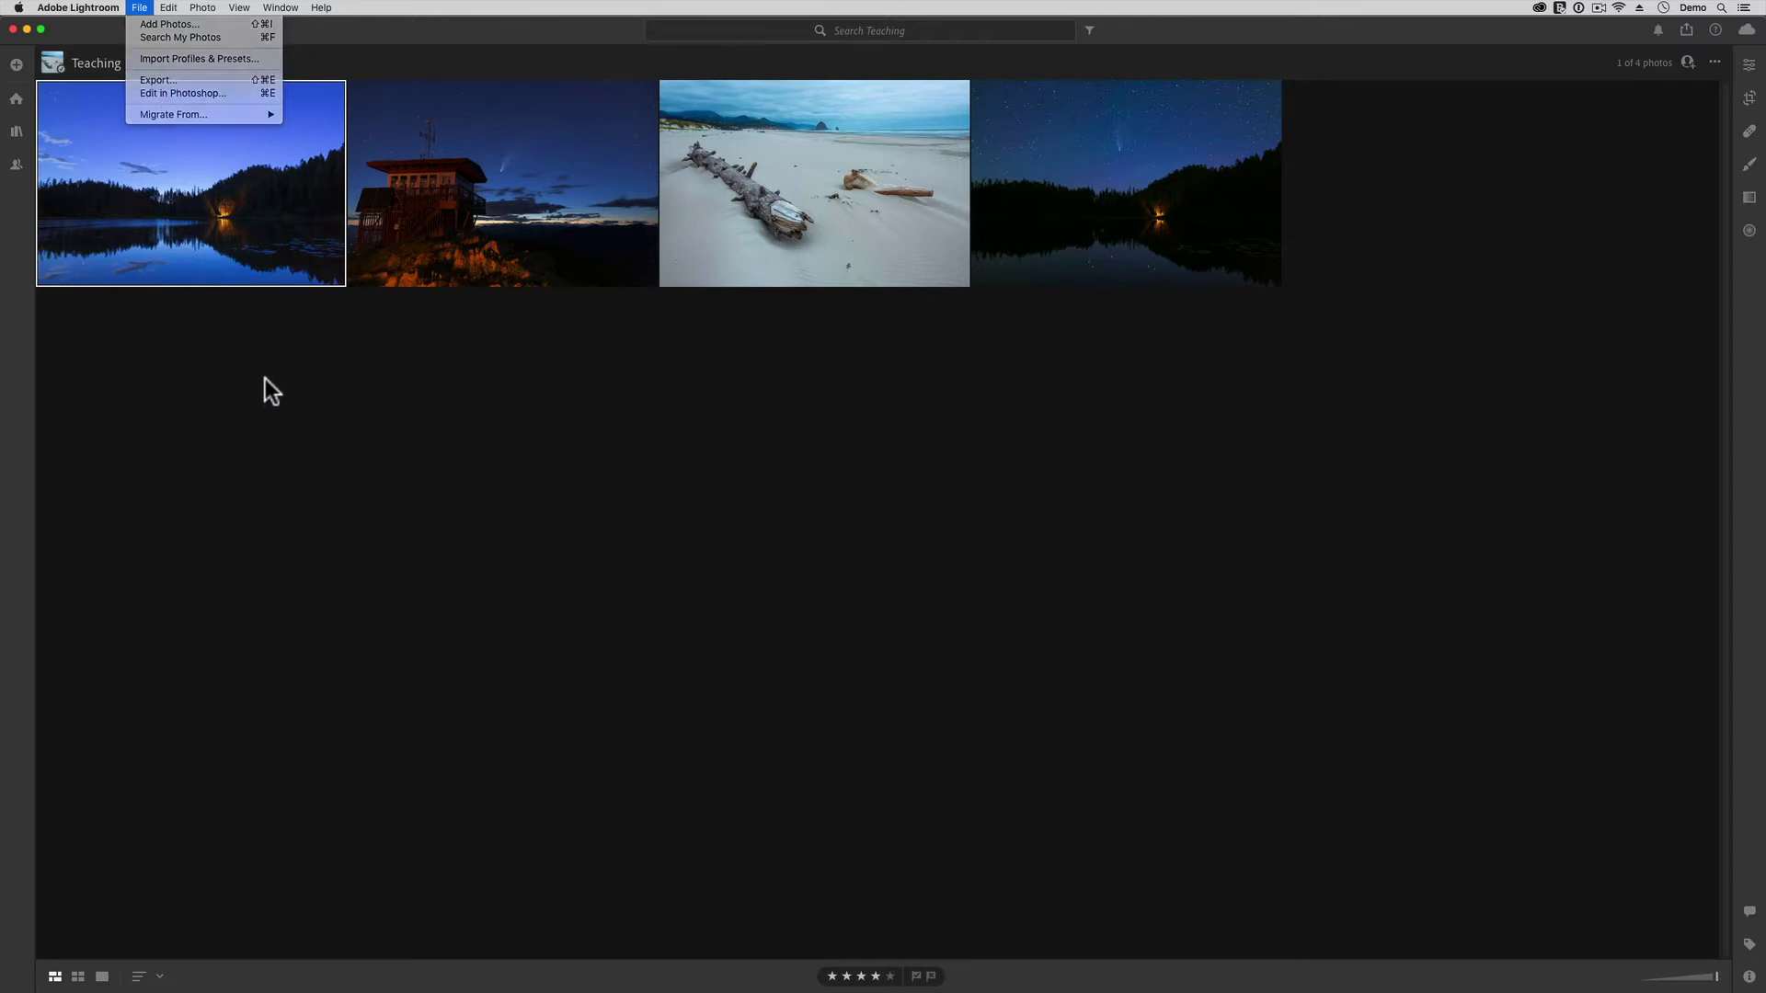
left_click(143, 8)
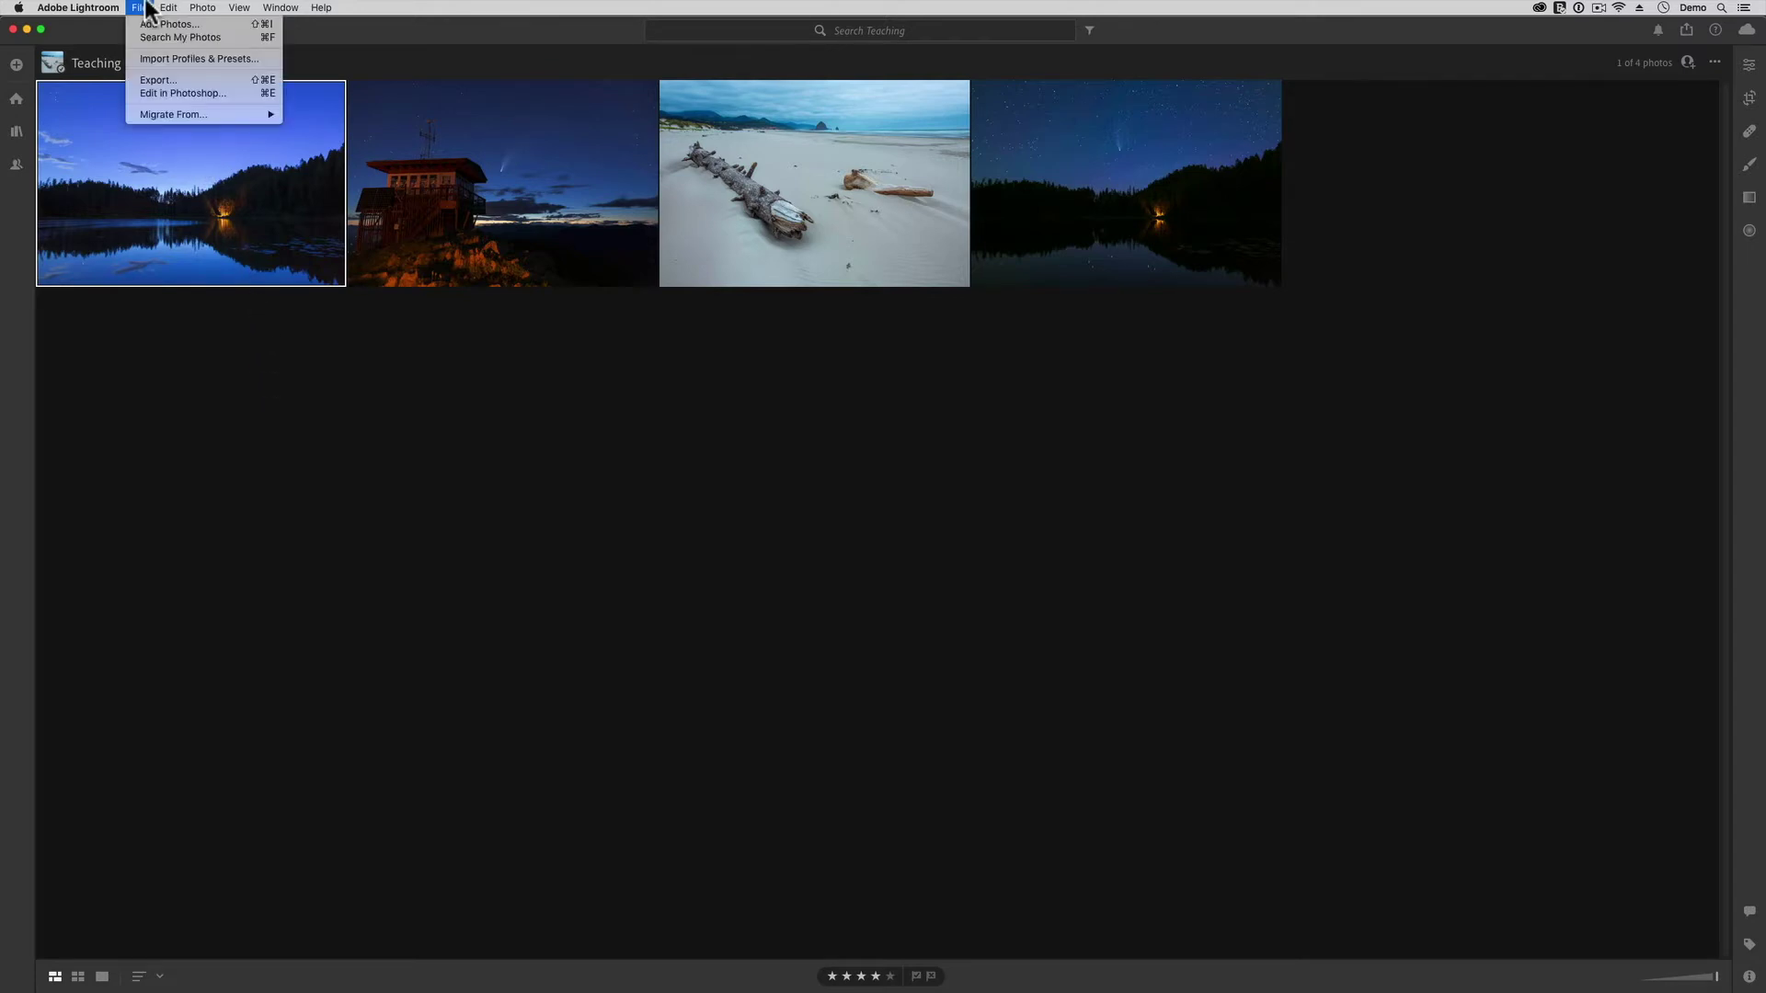
Start exporting the lake photo, keep JPG, and apply the Export JPG (Small) preset.
left_click(158, 80)
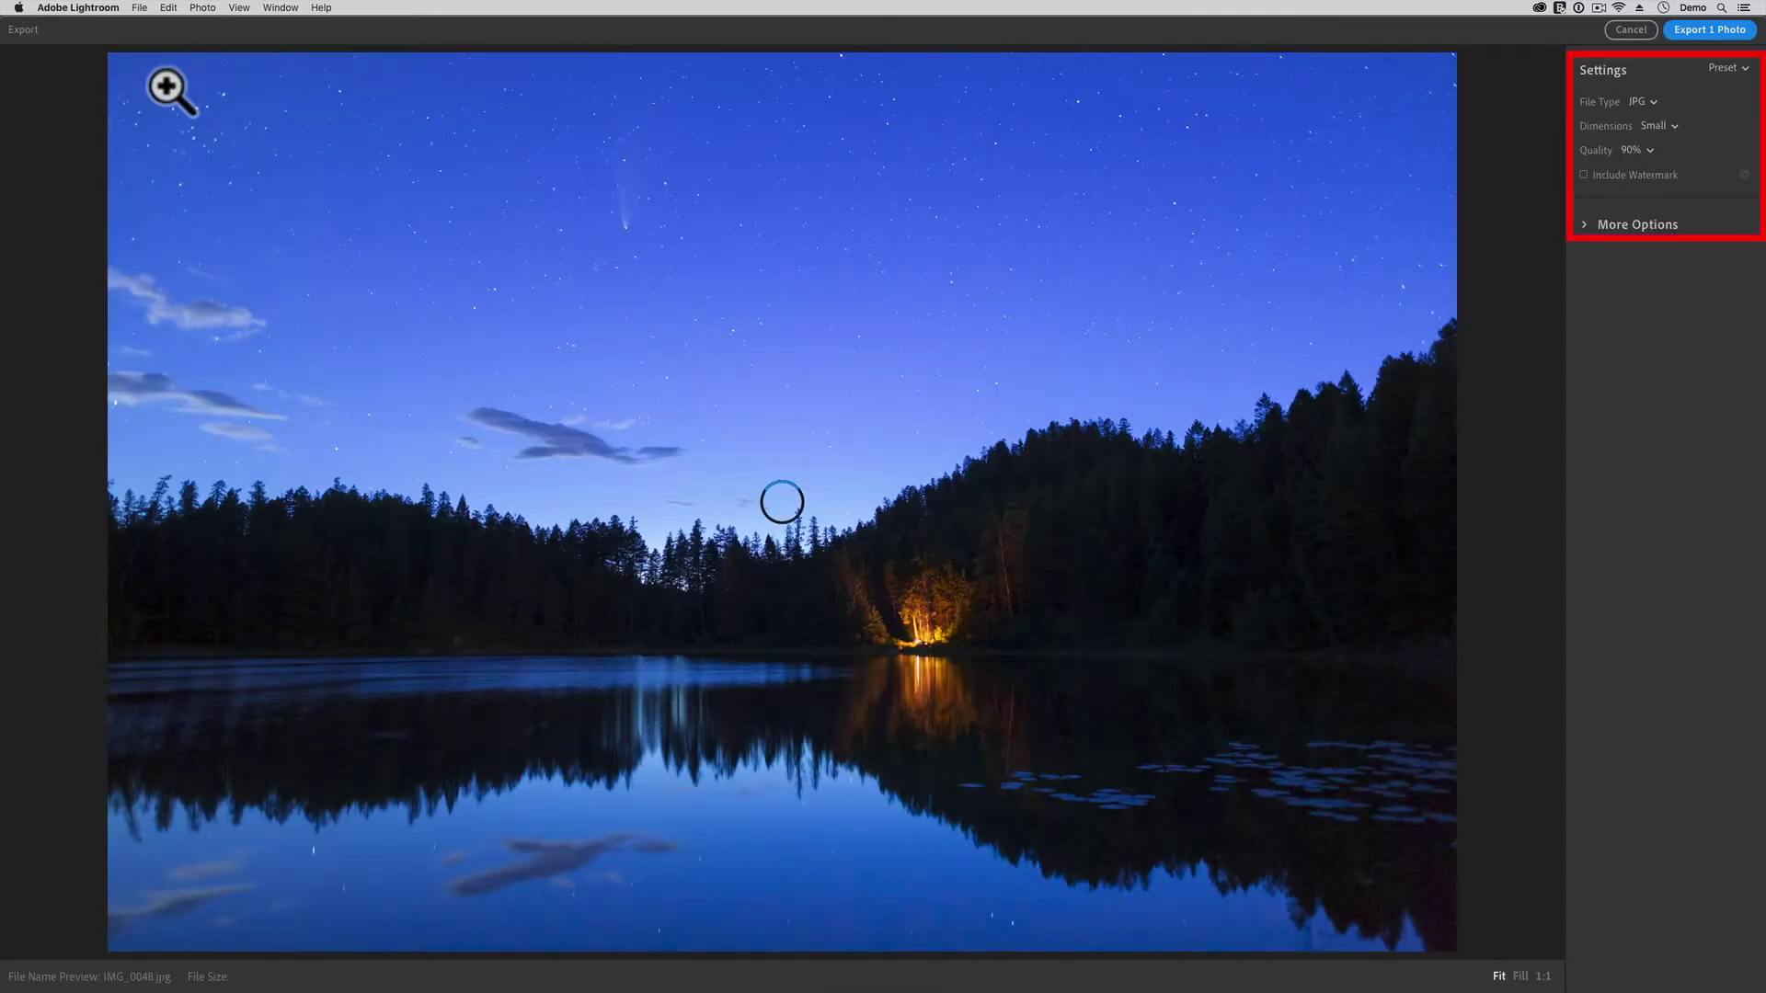
left_click(1662, 102)
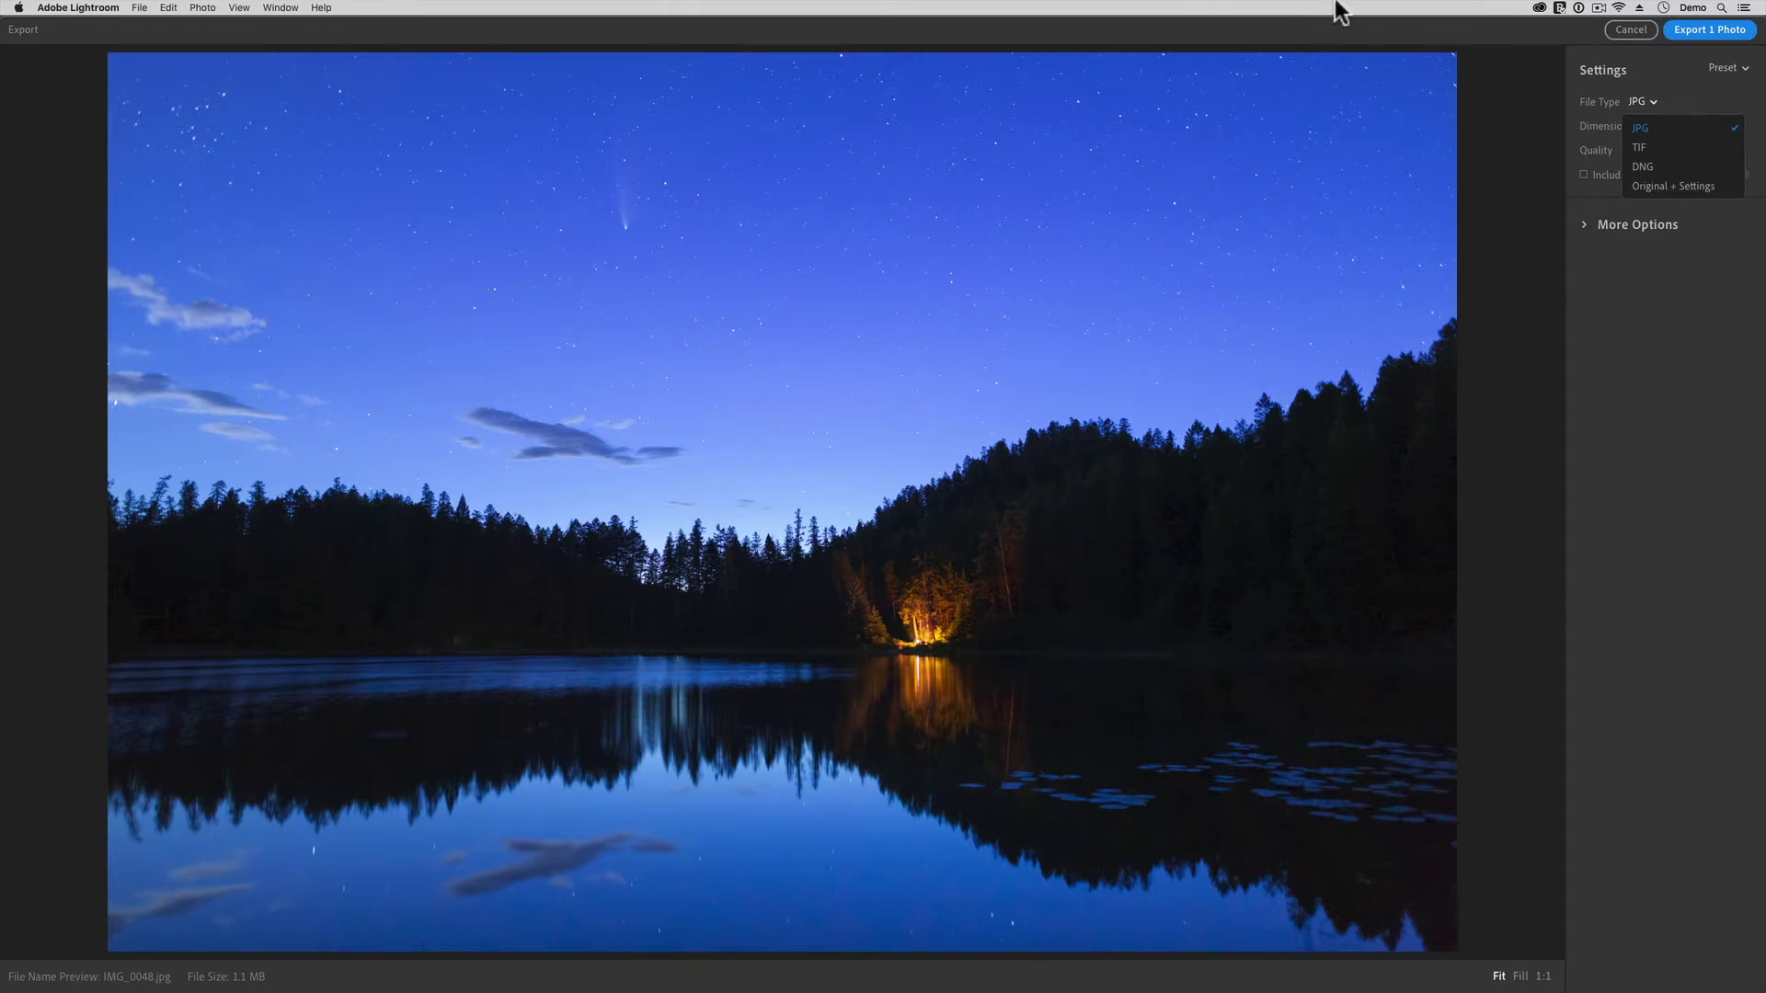
left_click(1372, 34)
left_click(1659, 103)
left_click(1656, 134)
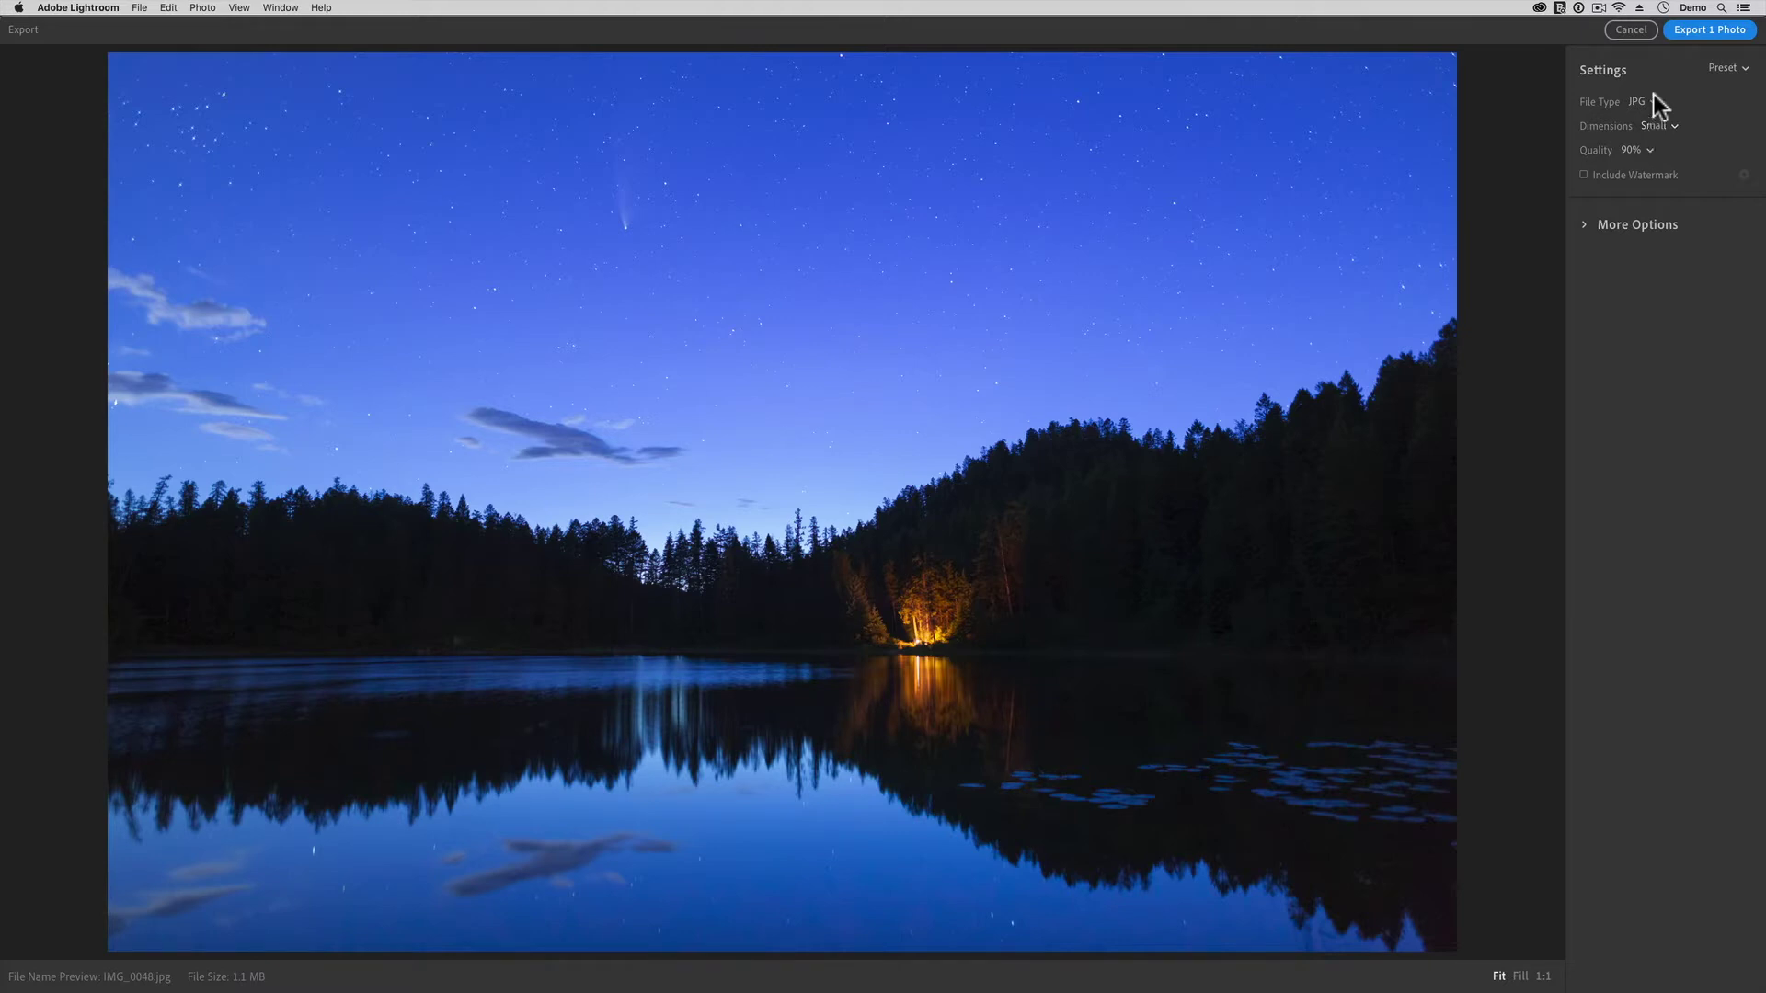
left_click(1741, 70)
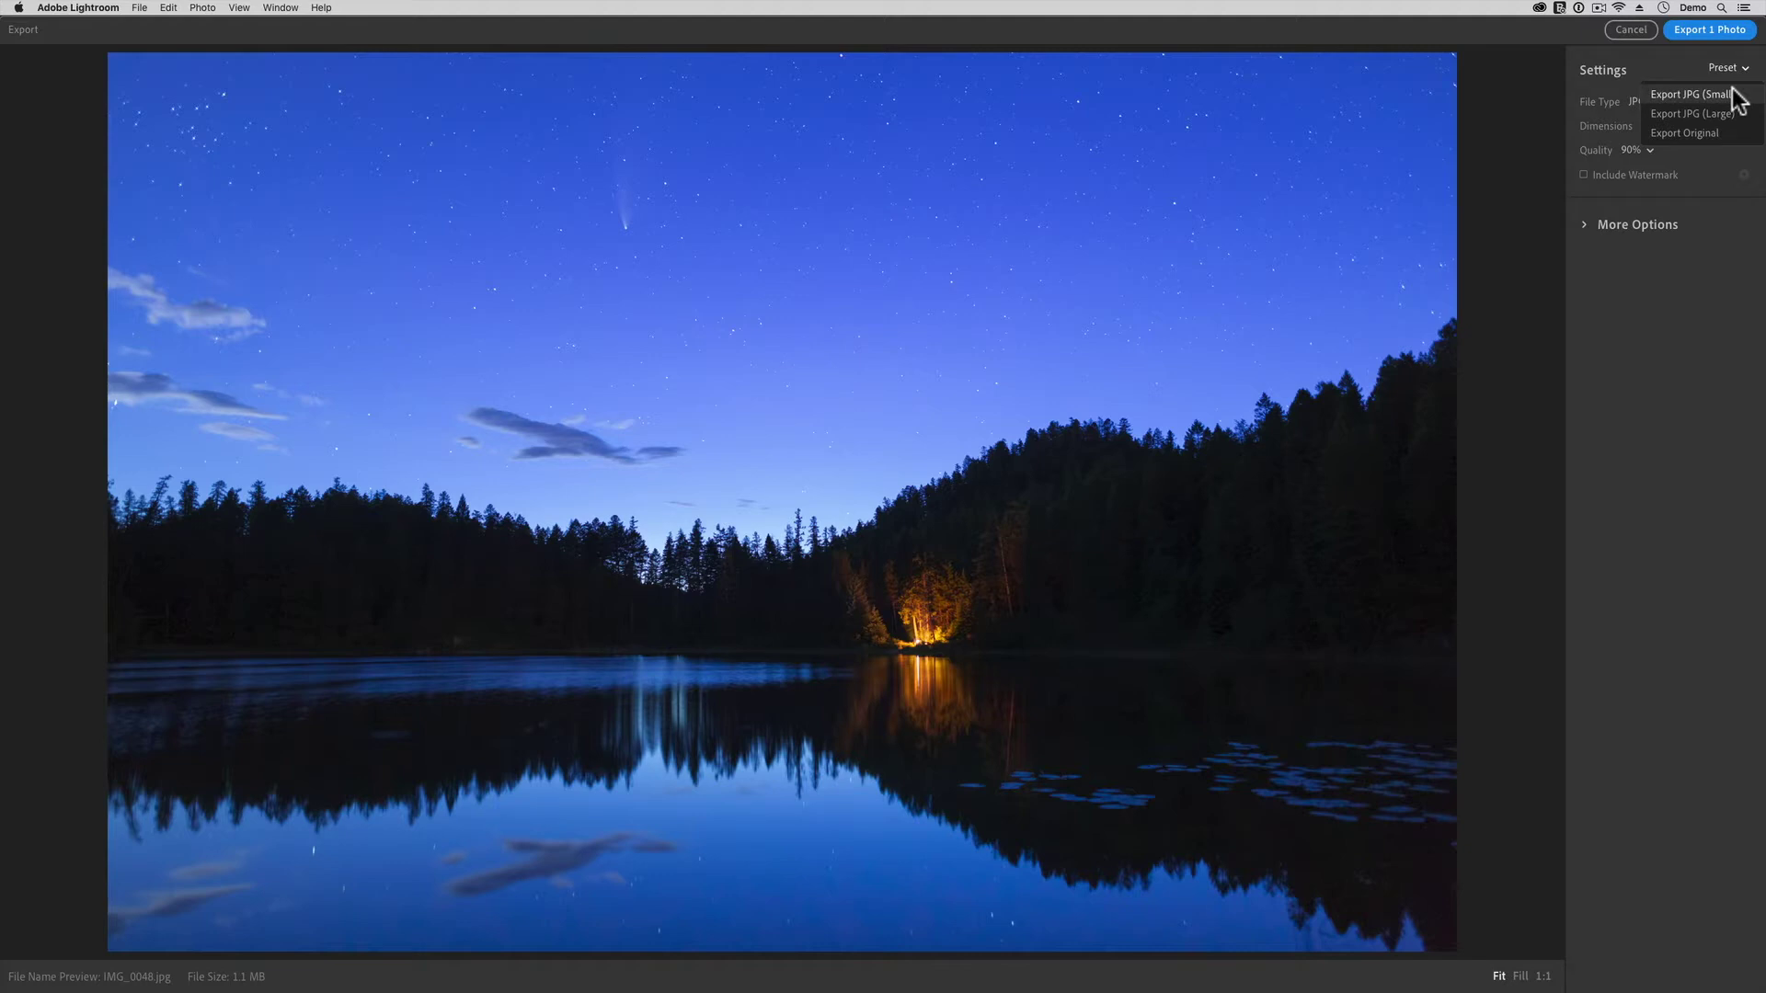
left_click(1692, 95)
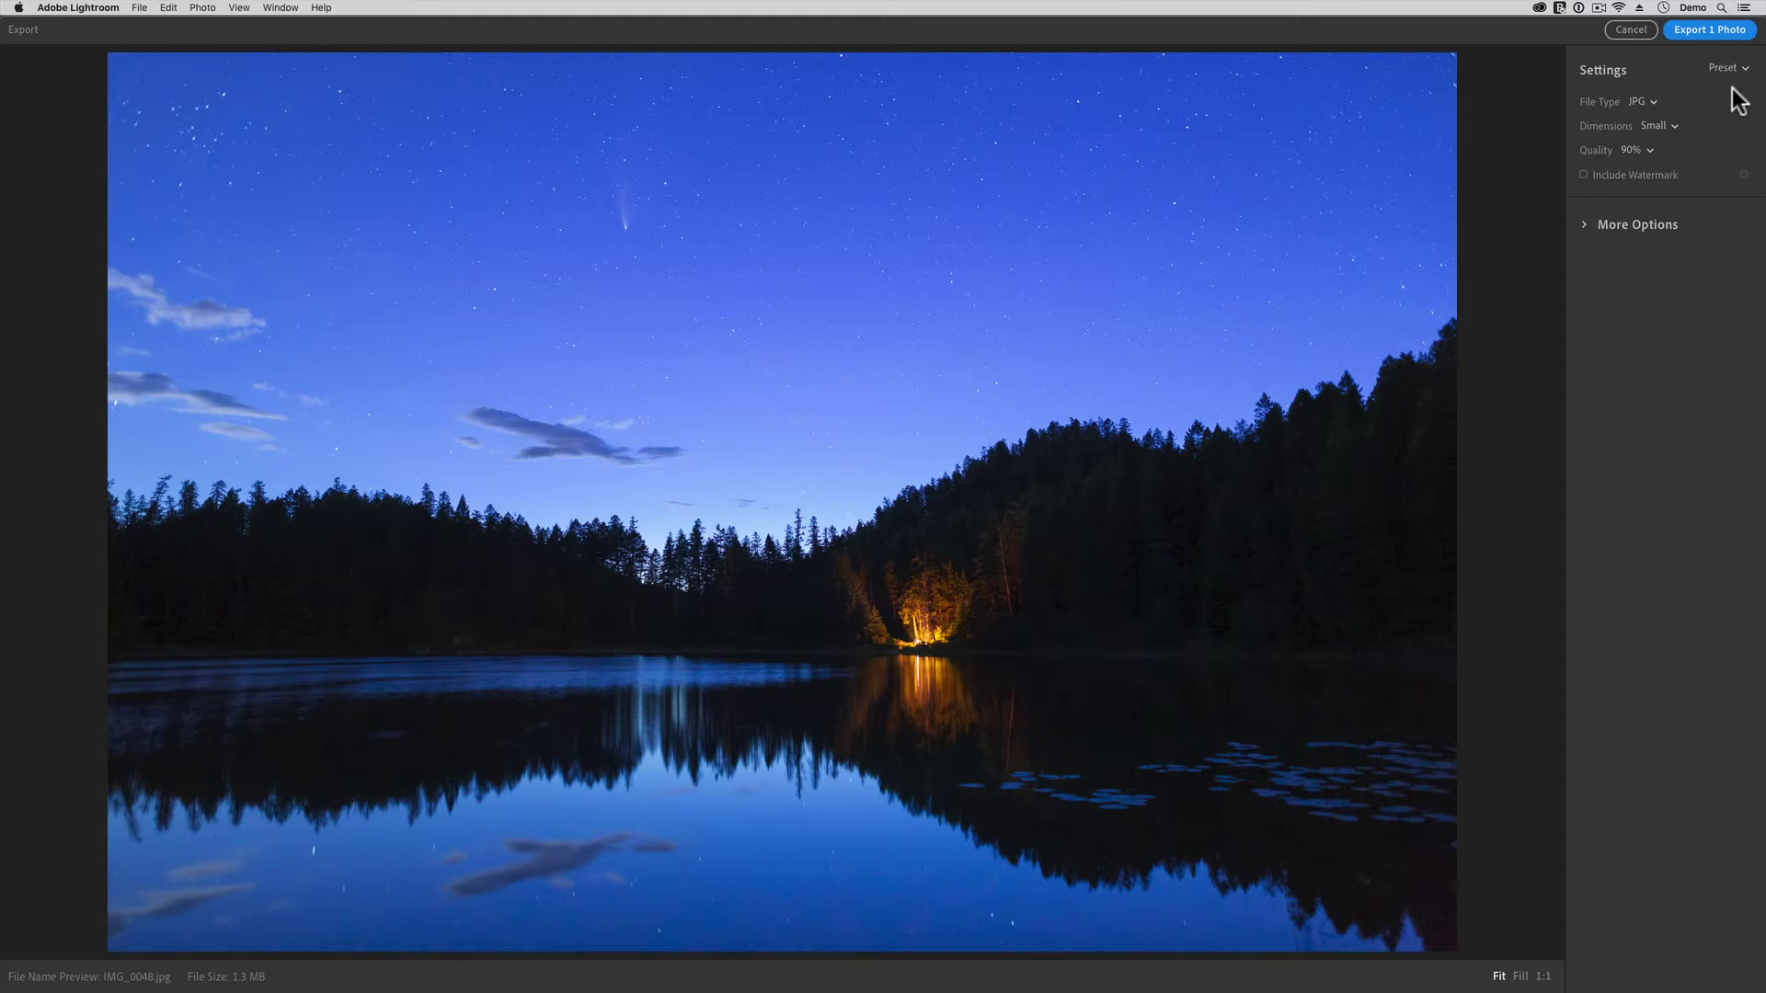
Set a custom 1200-pixel long side and 70% JPG quality for the lake export.
left_click(1668, 127)
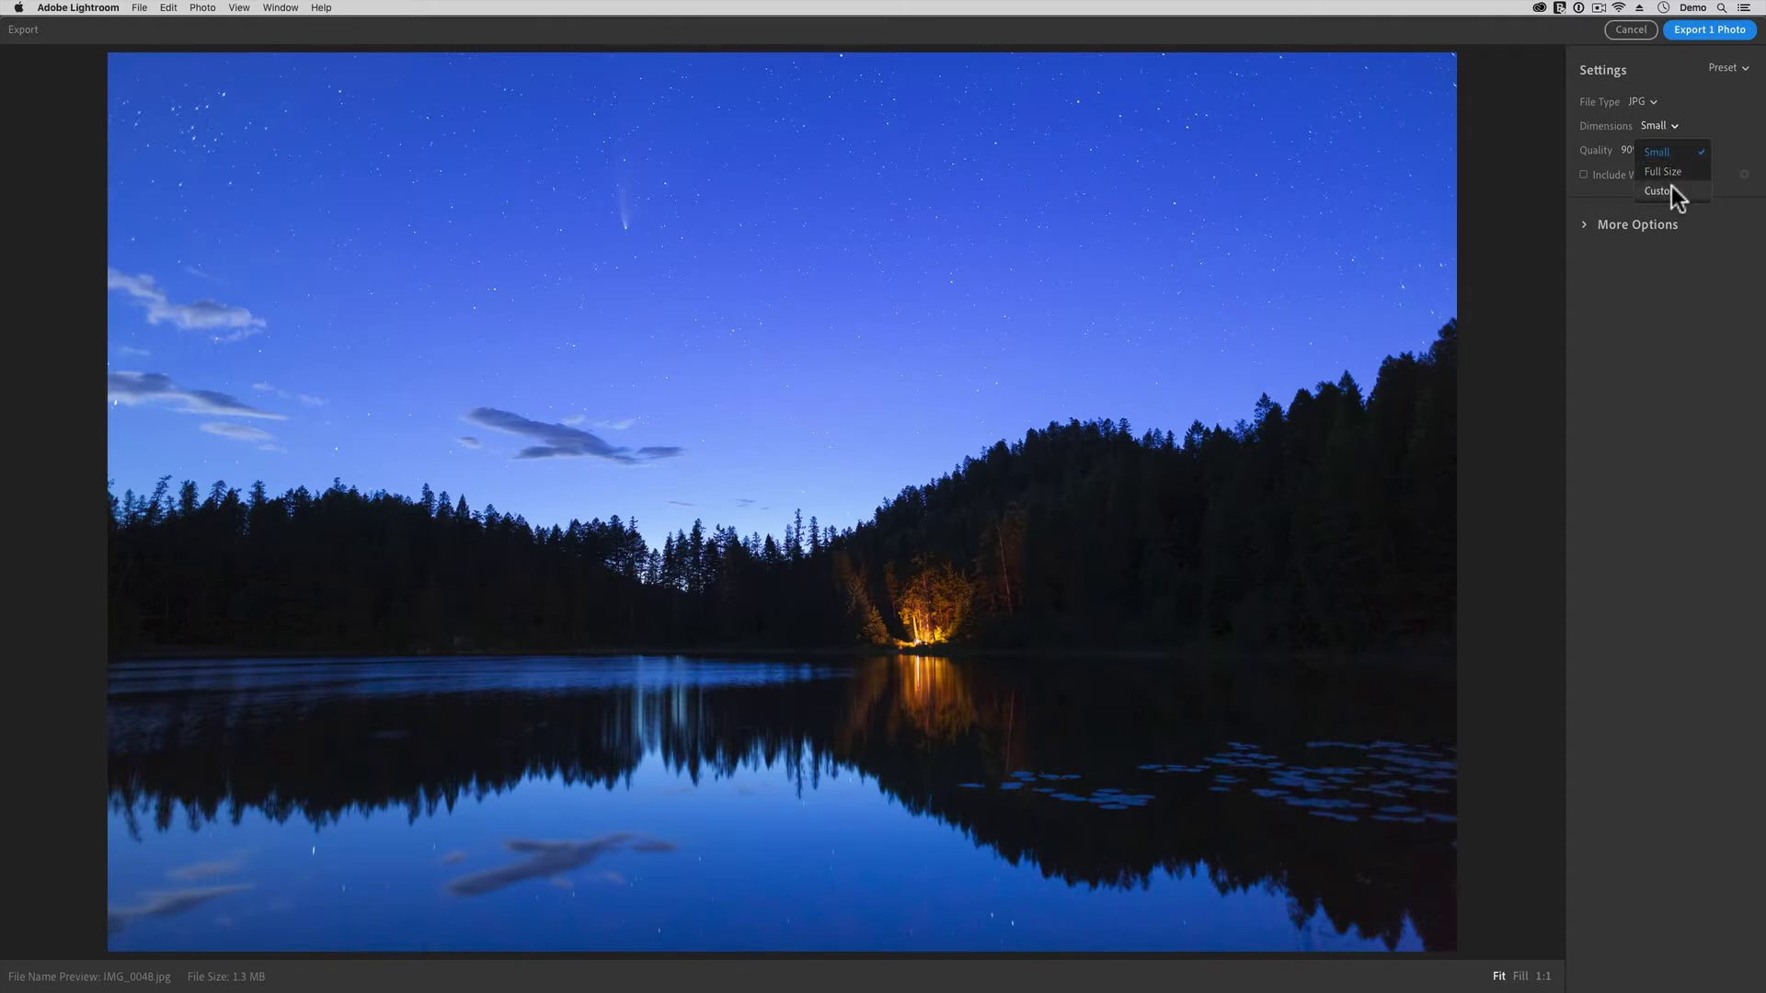
left_click(1669, 190)
left_click(1651, 150)
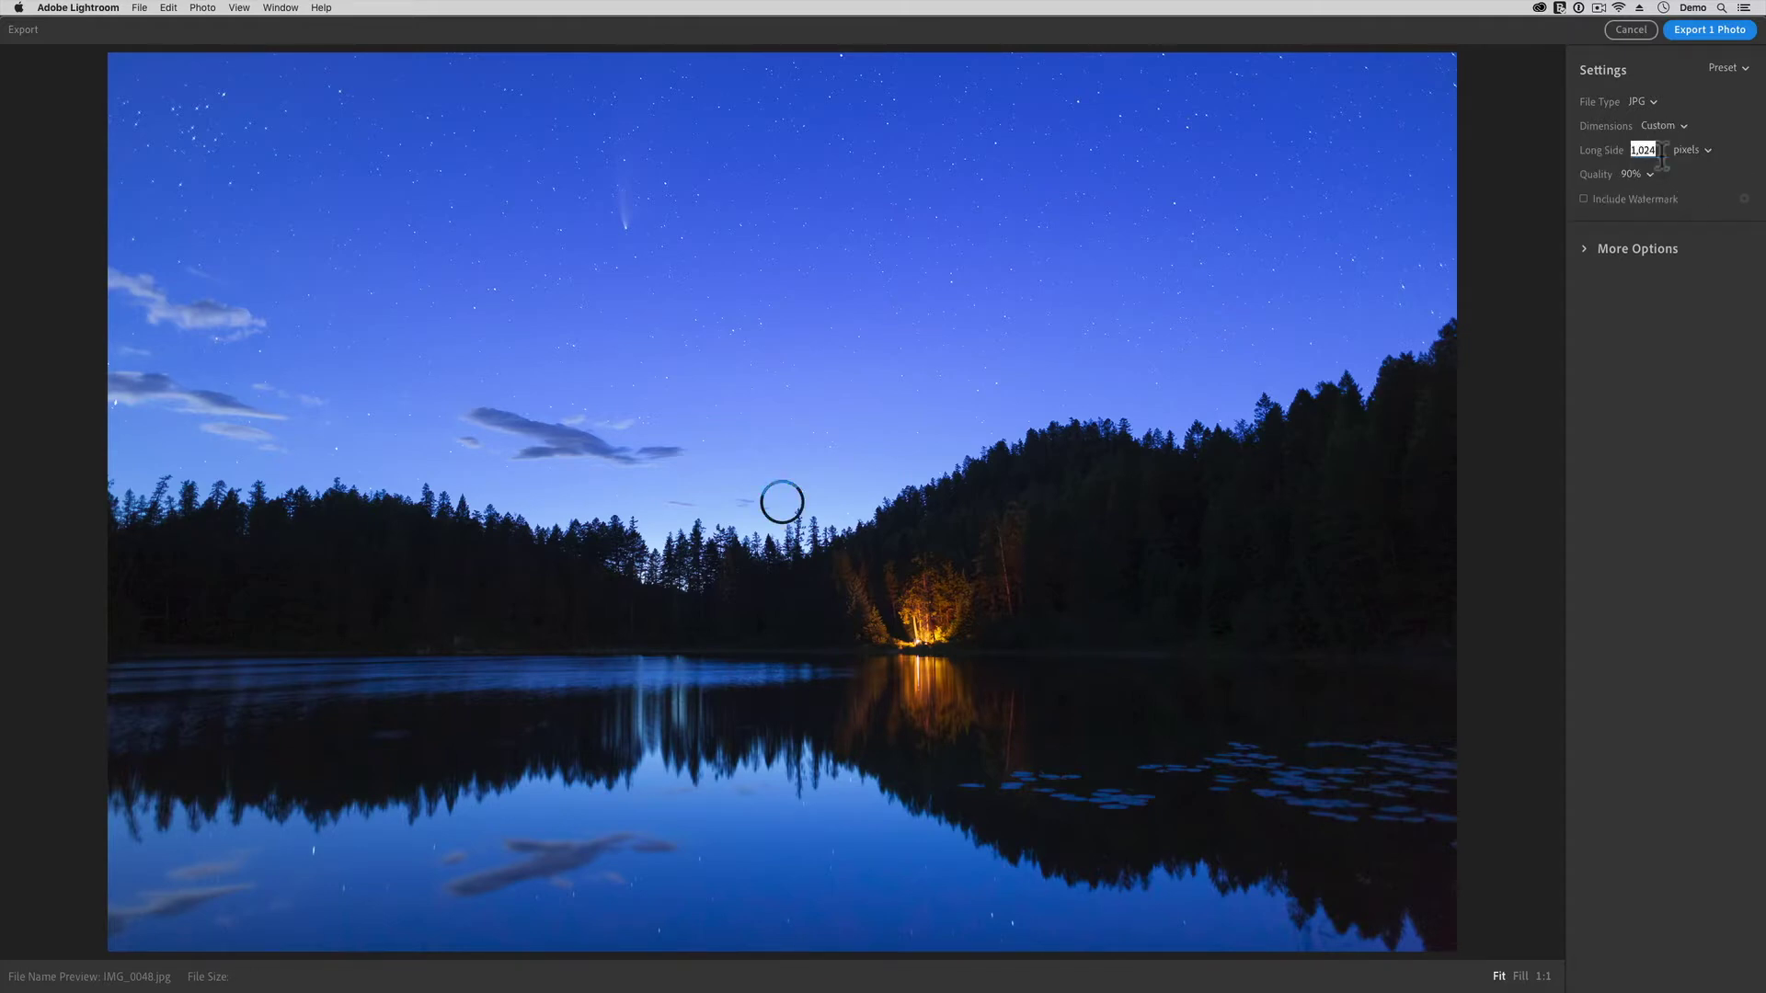
type("1200")
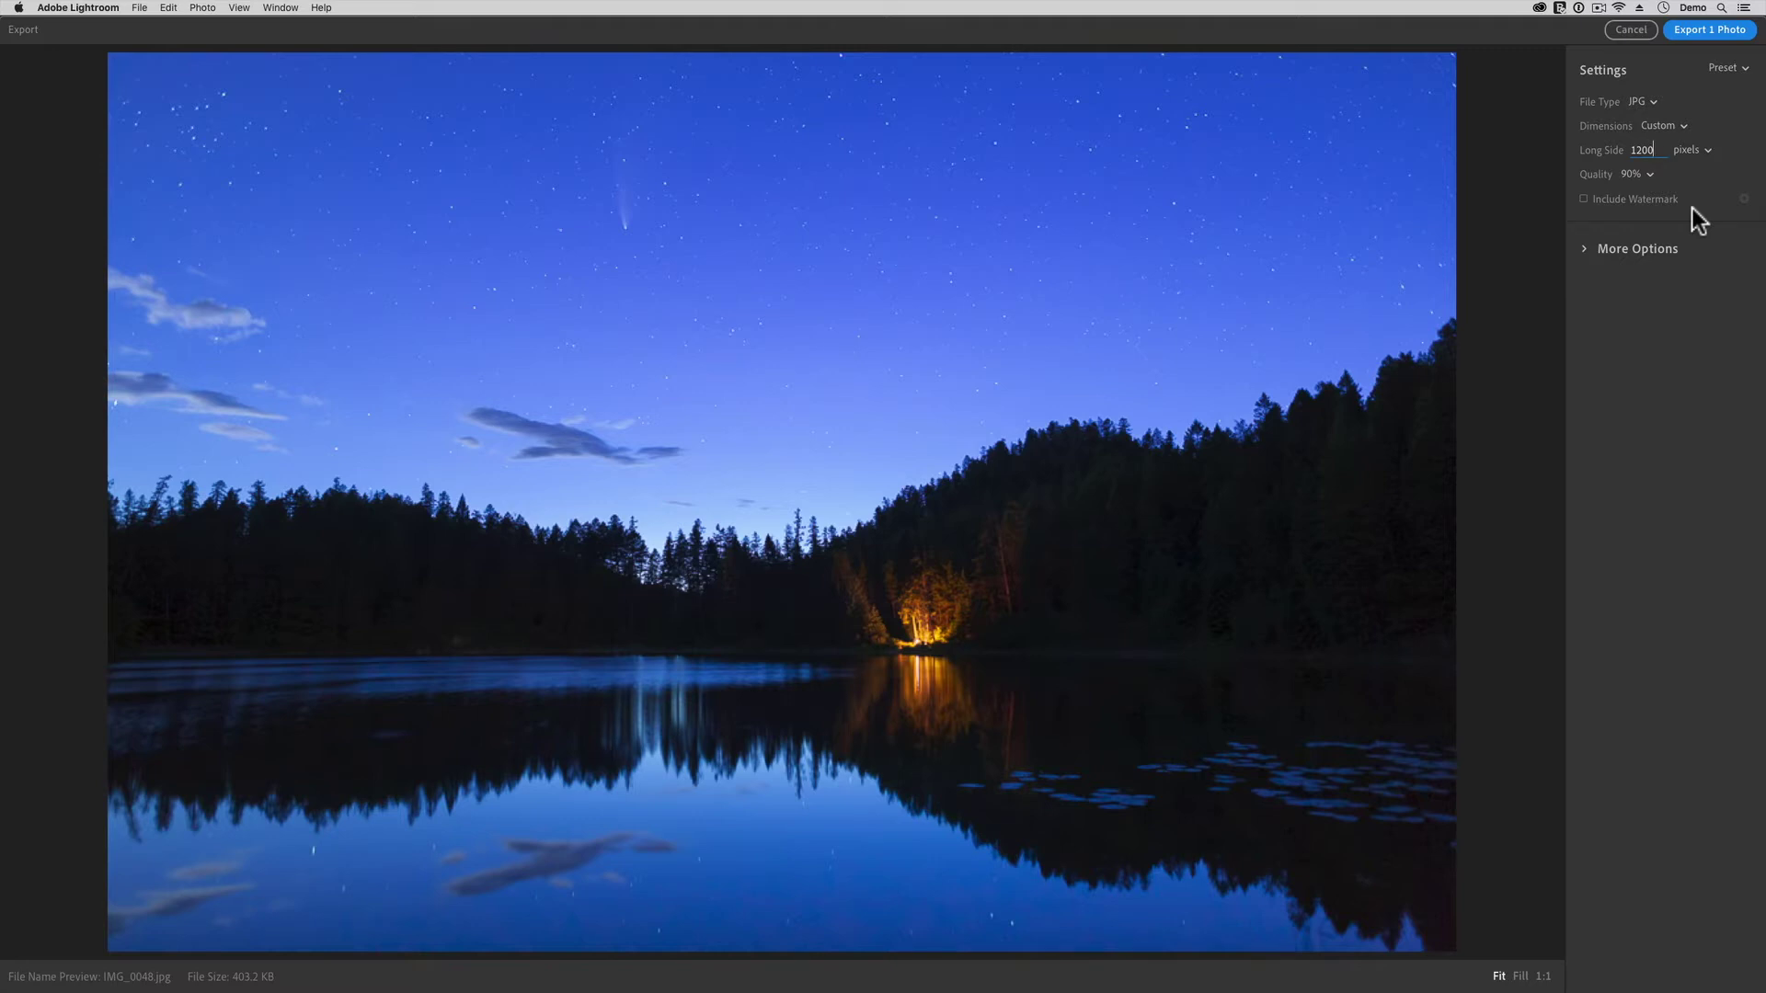
left_click(1650, 174)
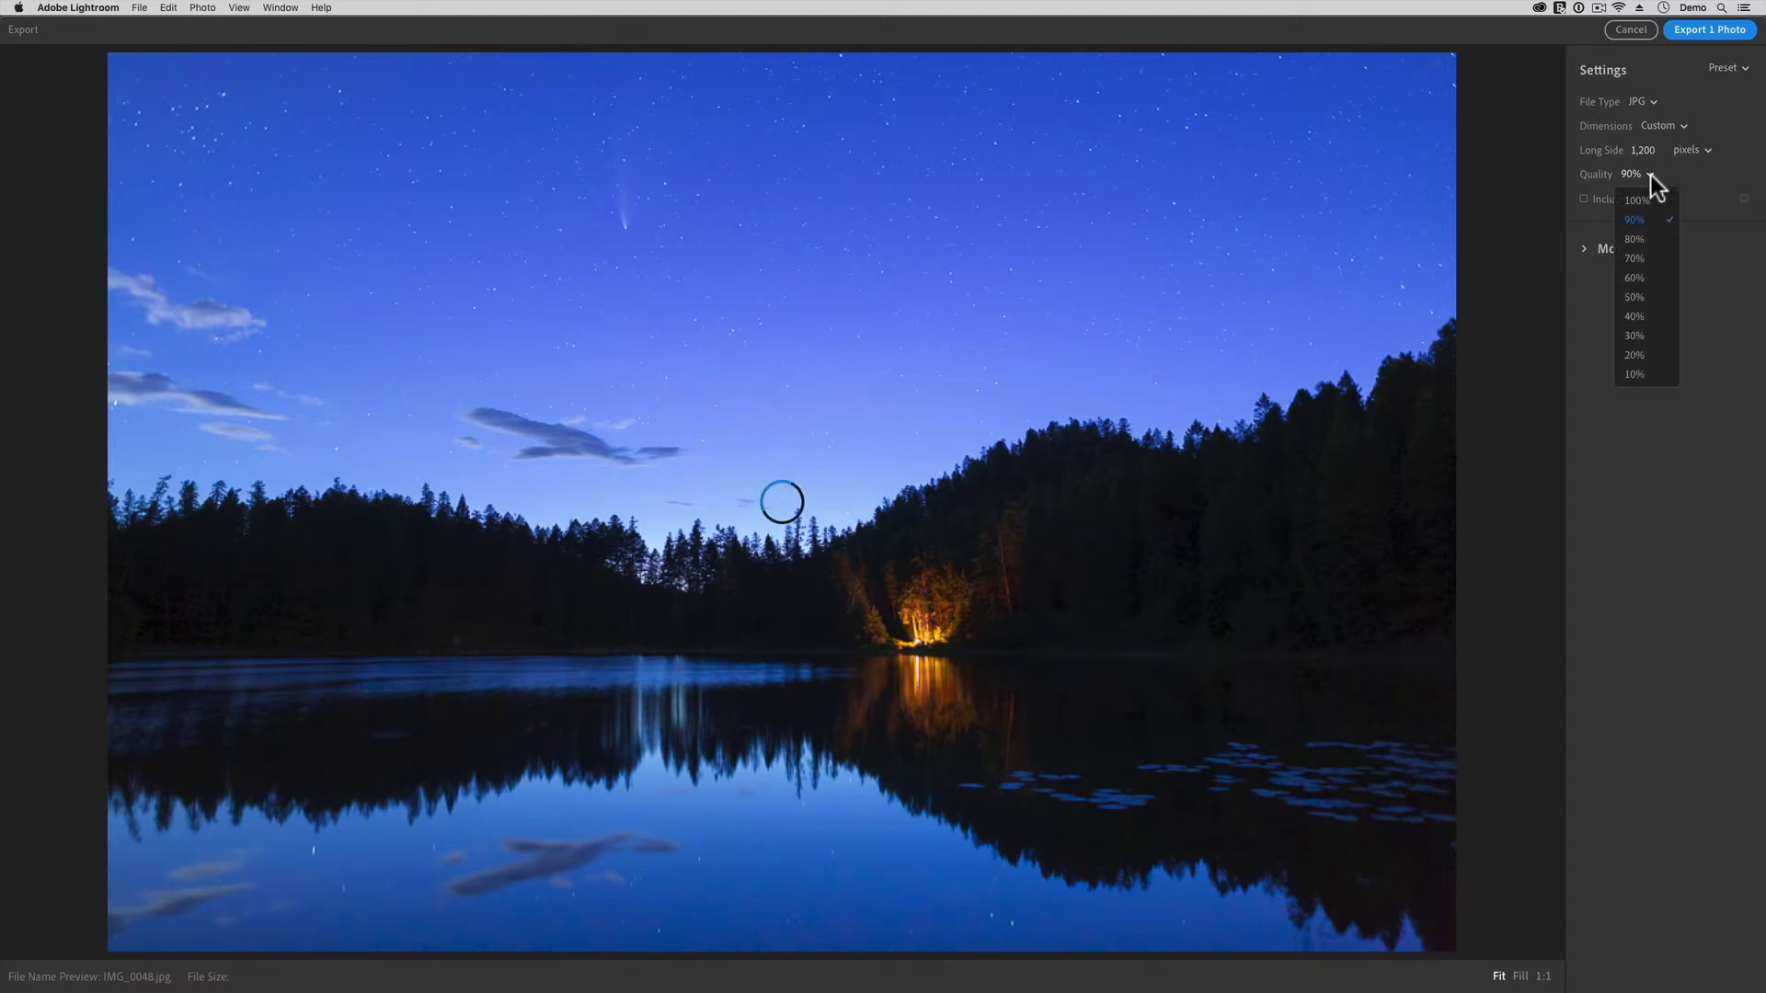
left_click(1652, 259)
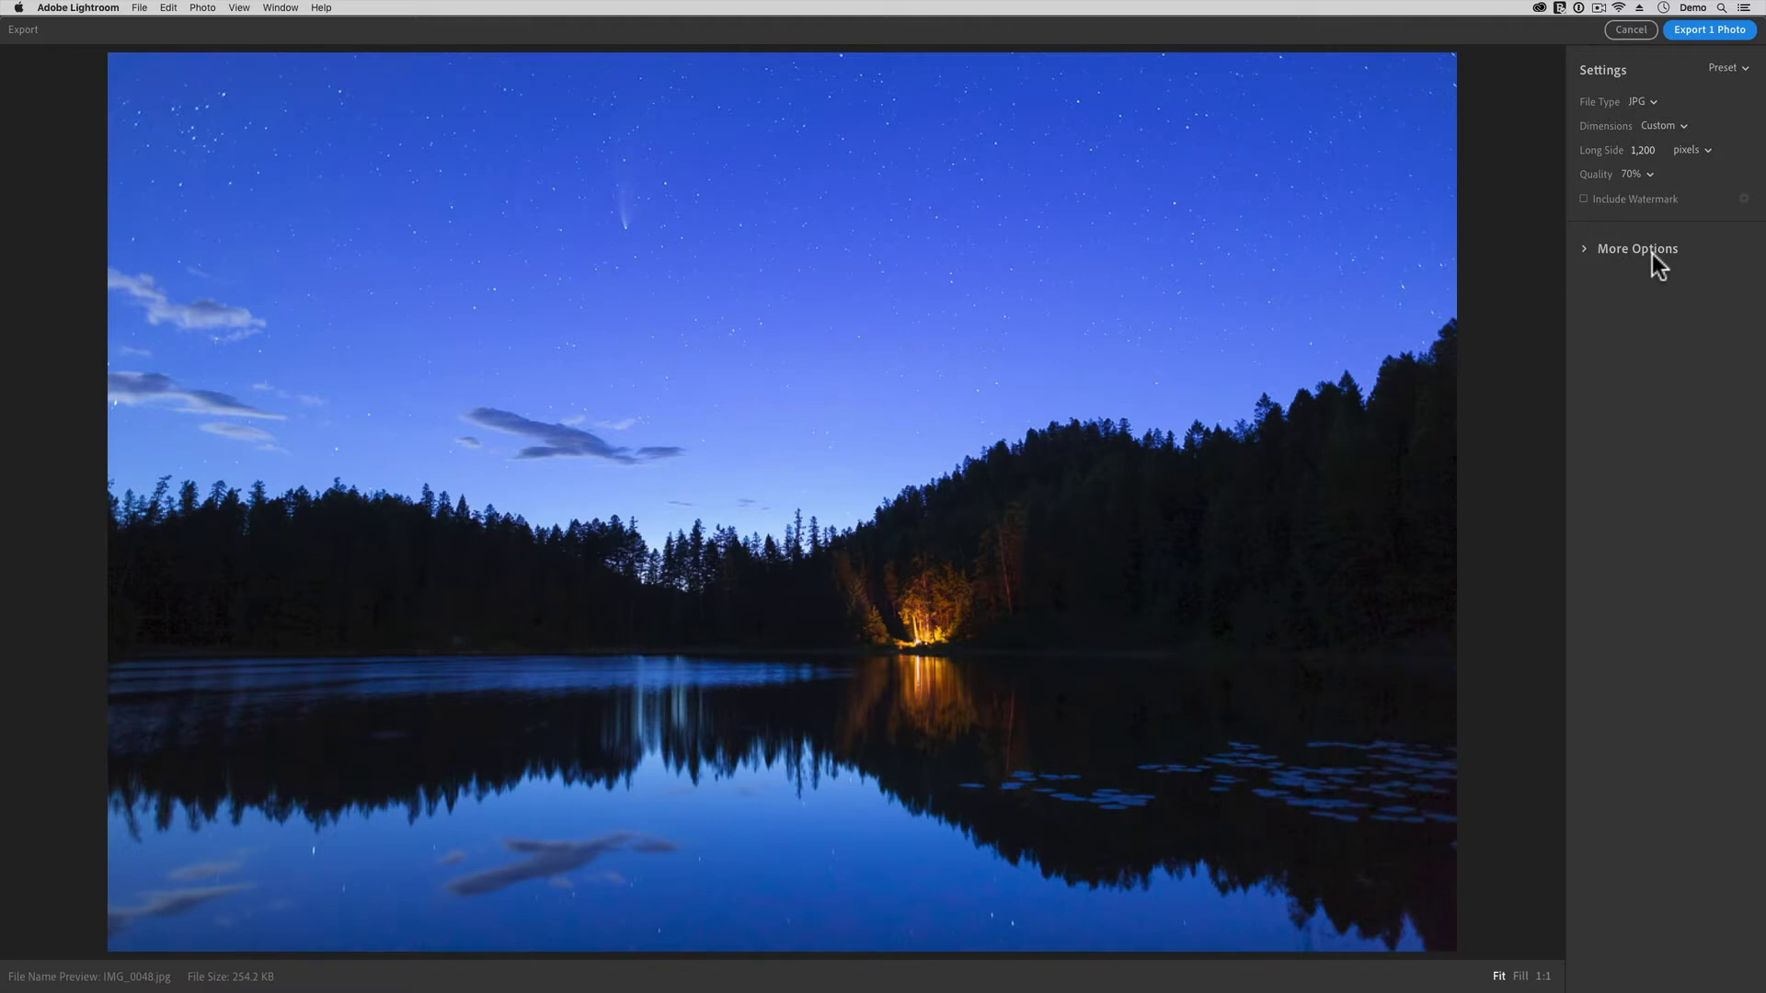
Expand More Options, enable the copyright watermark, and open its settings.
left_click(1582, 248)
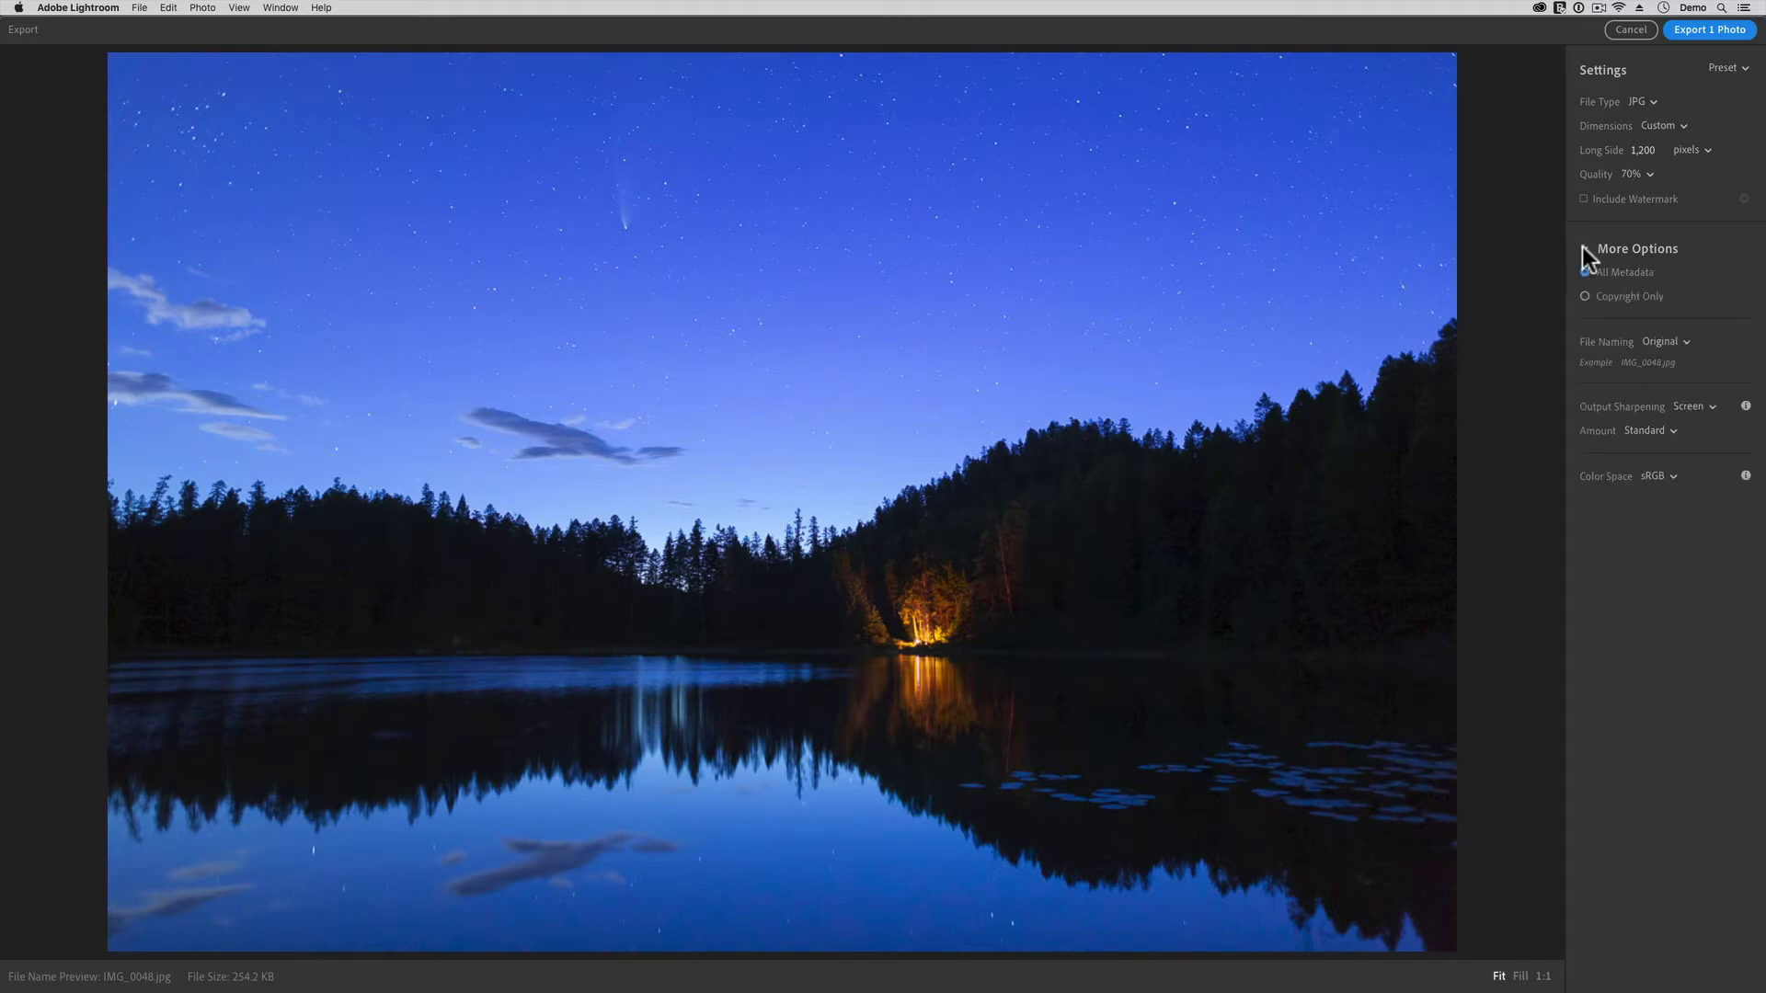
left_click(1584, 199)
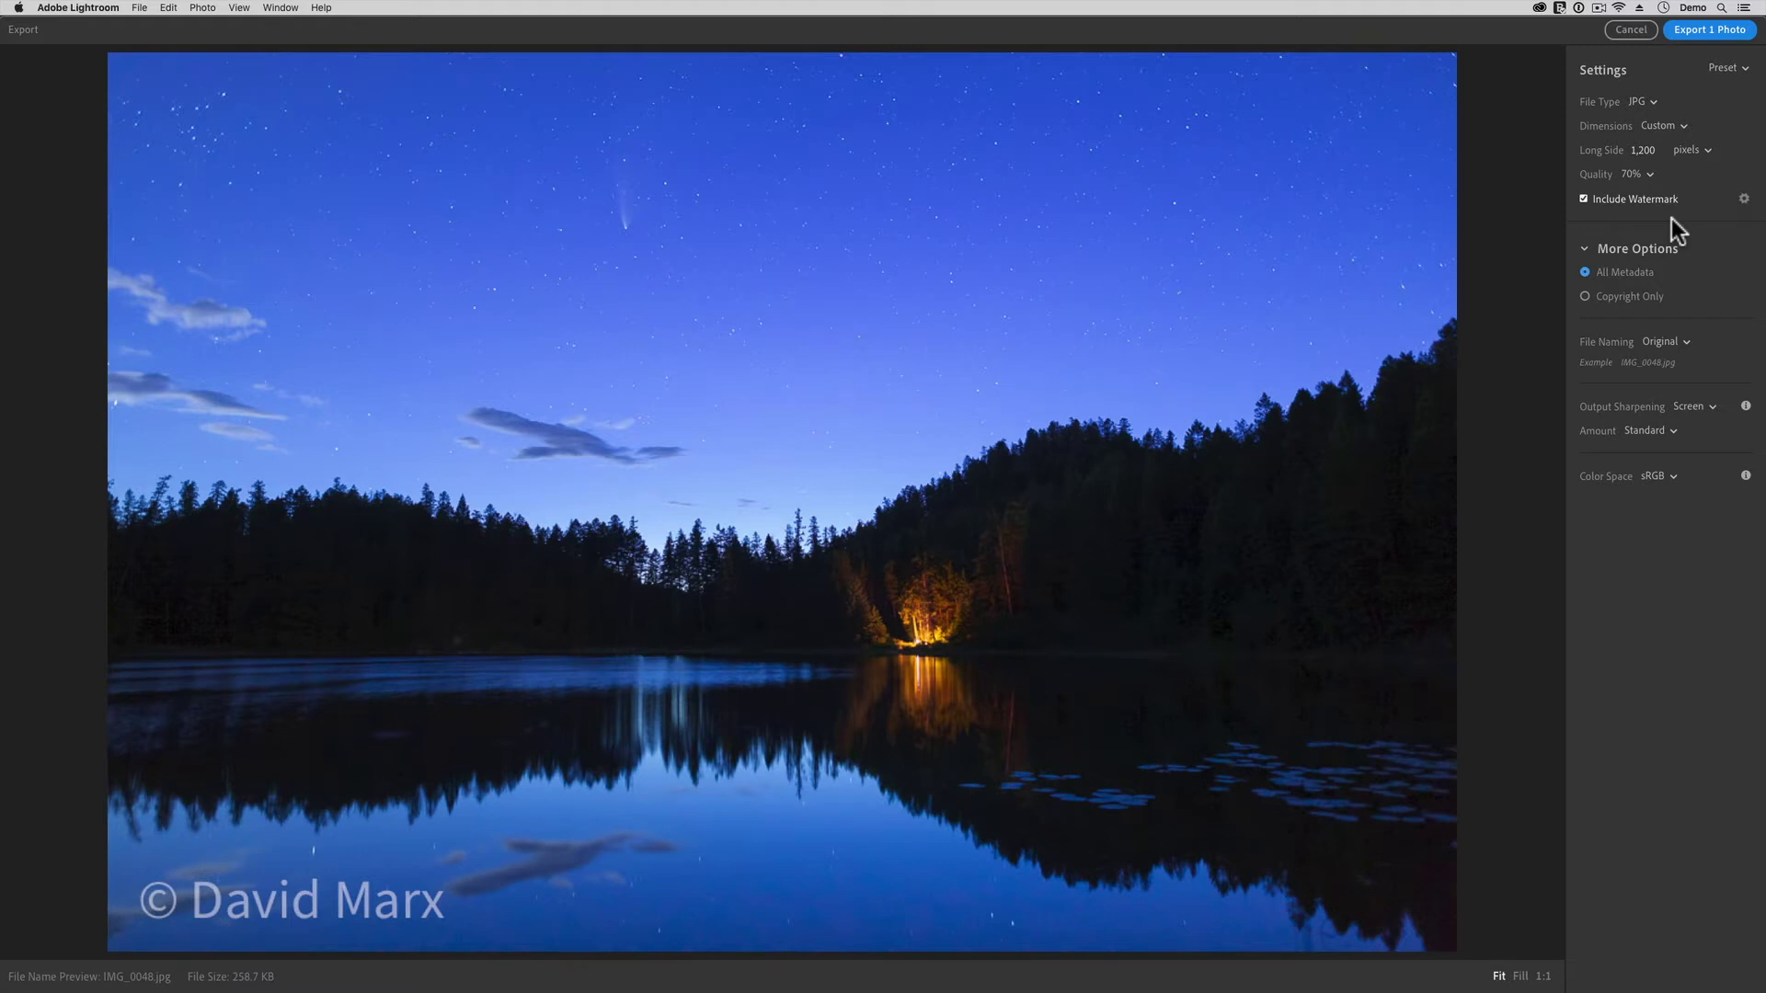
left_click(1744, 198)
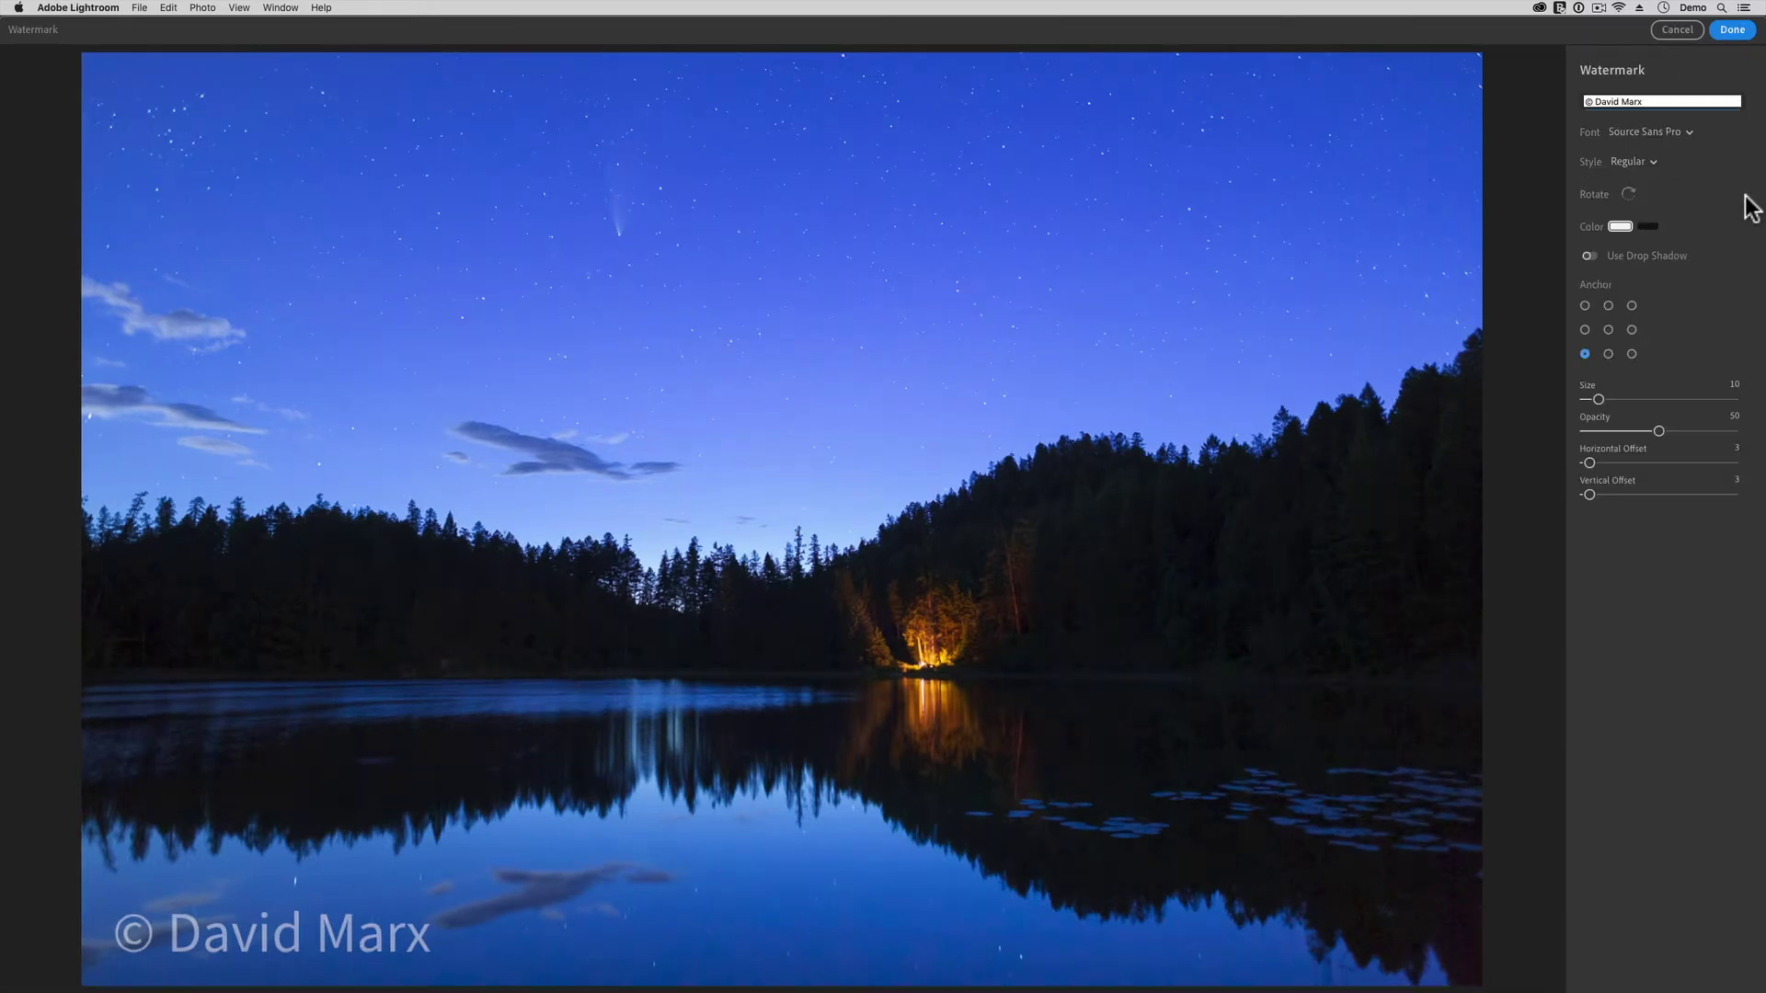
Clear the watermark text, anchor the watermark bottom-right, and shrink it to size 4.
triple_click(1672, 101)
key("BackSpace")
left_click(1681, 162)
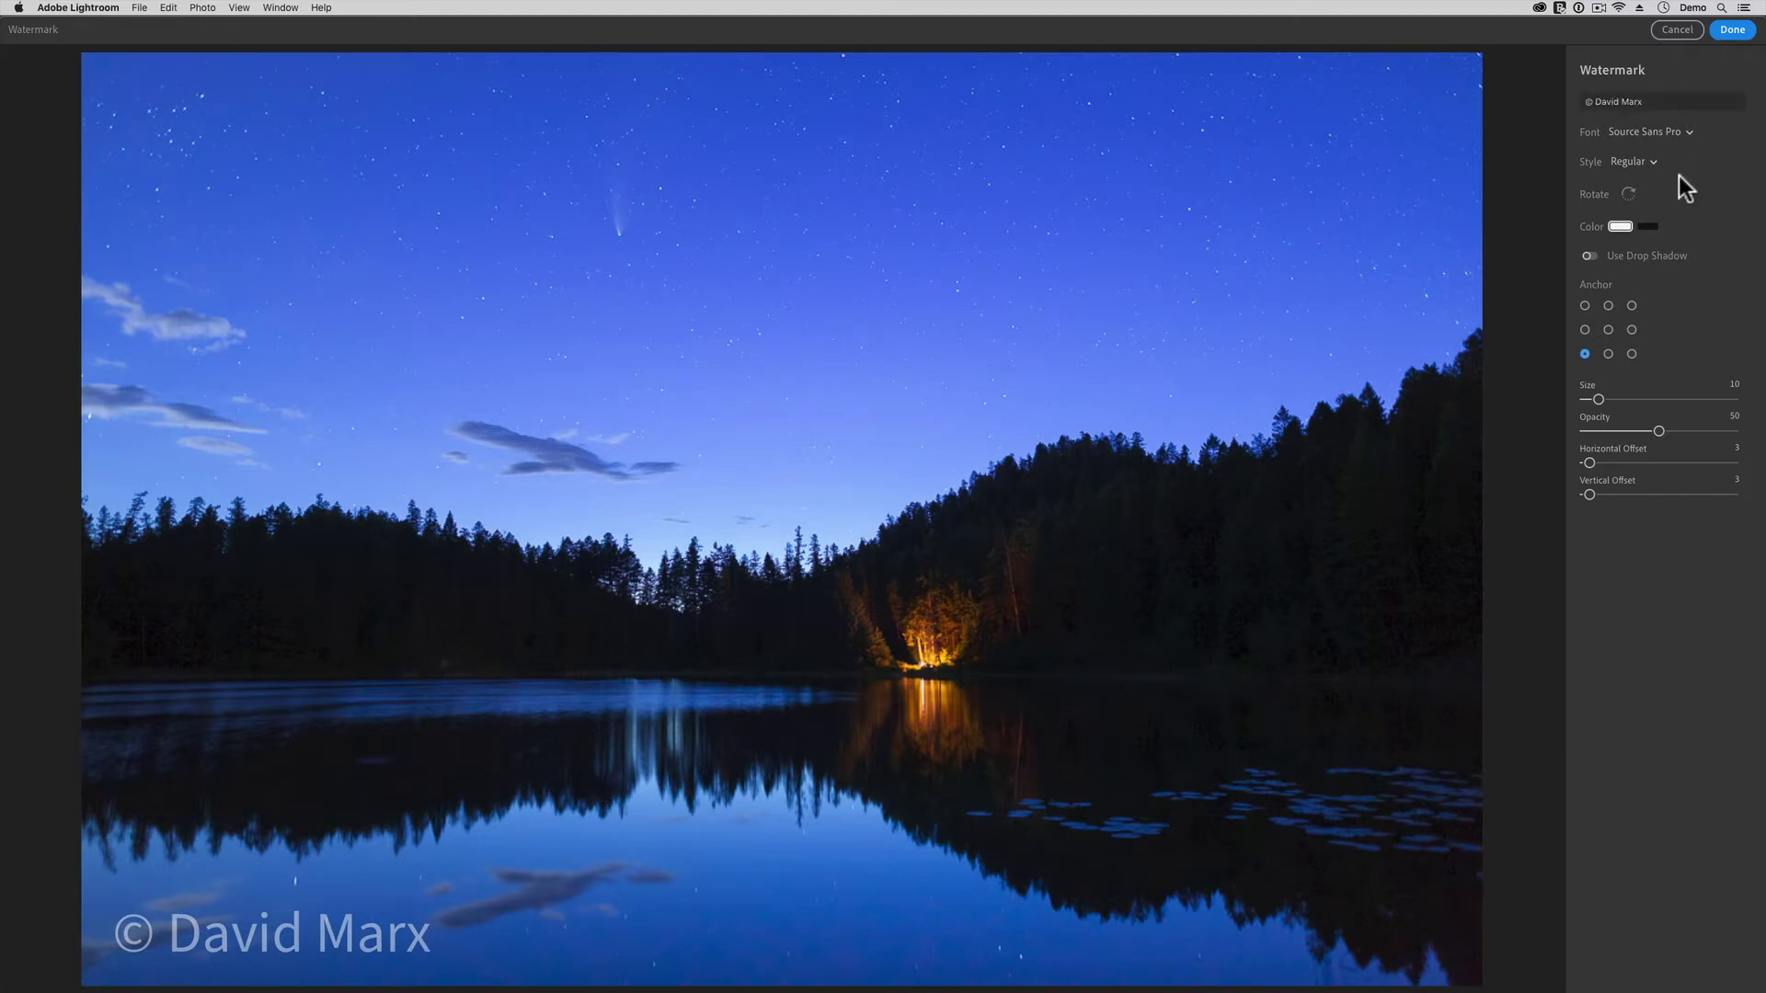
left_click(1632, 355)
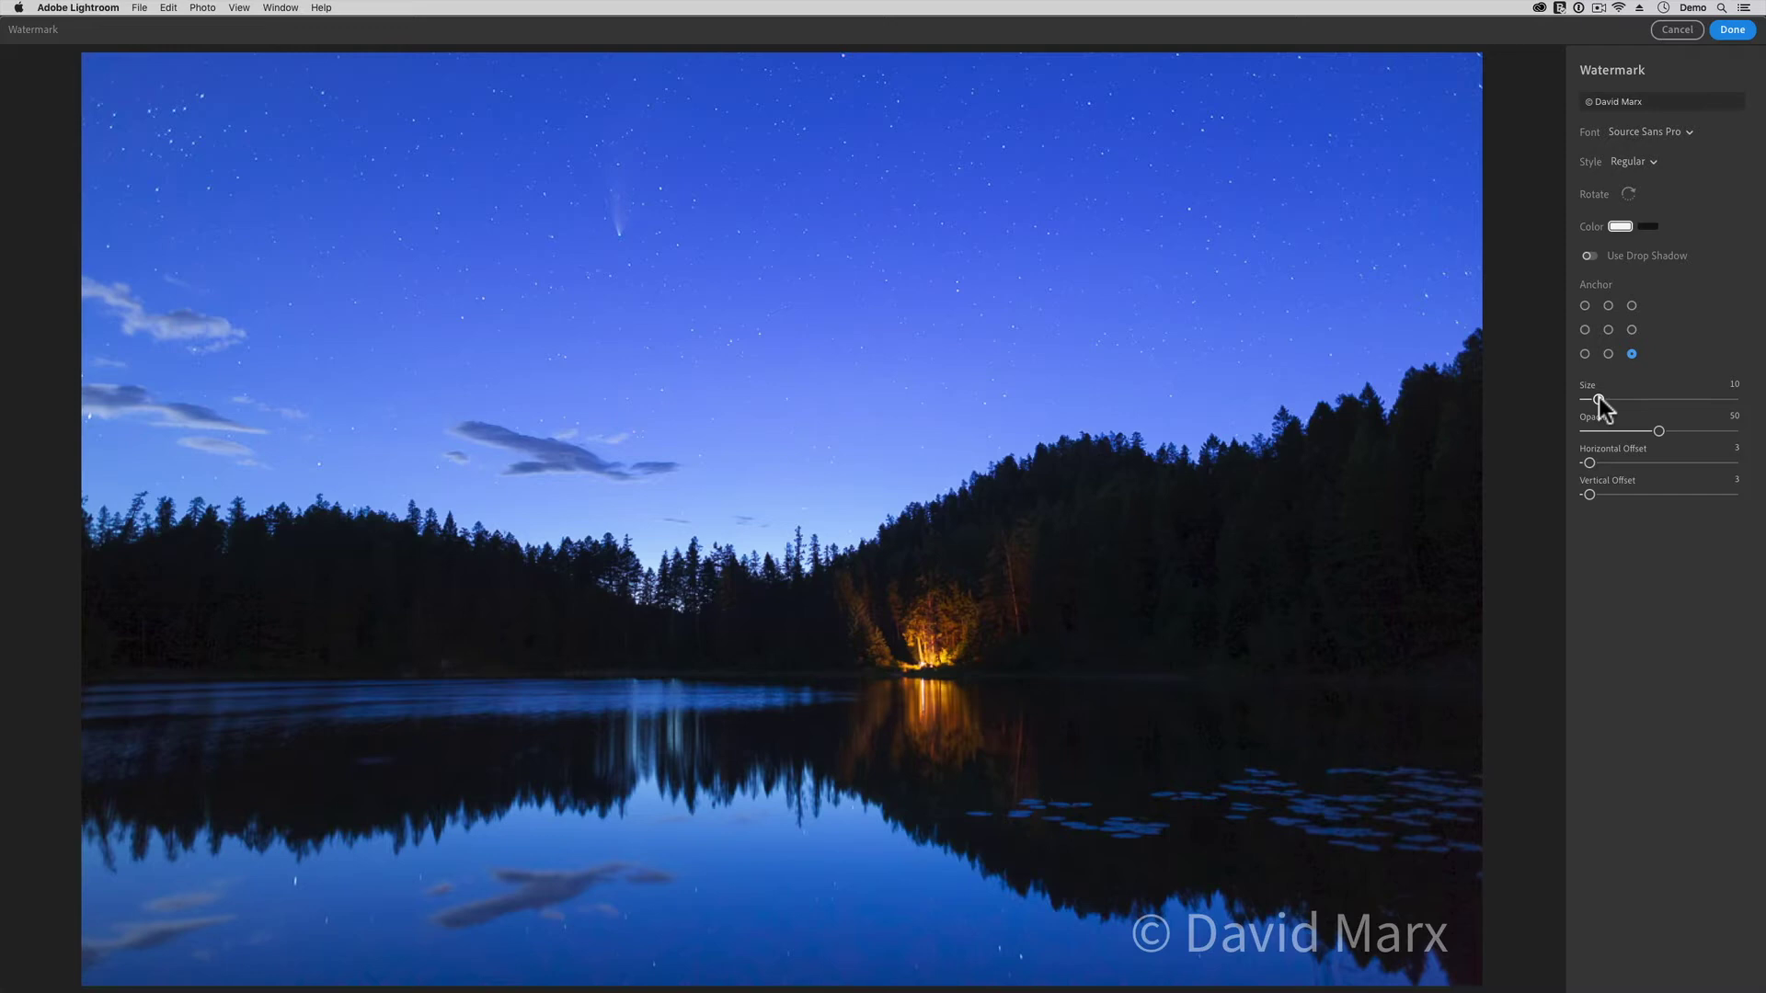
left_click_drag(1598, 397, 1596, 495)
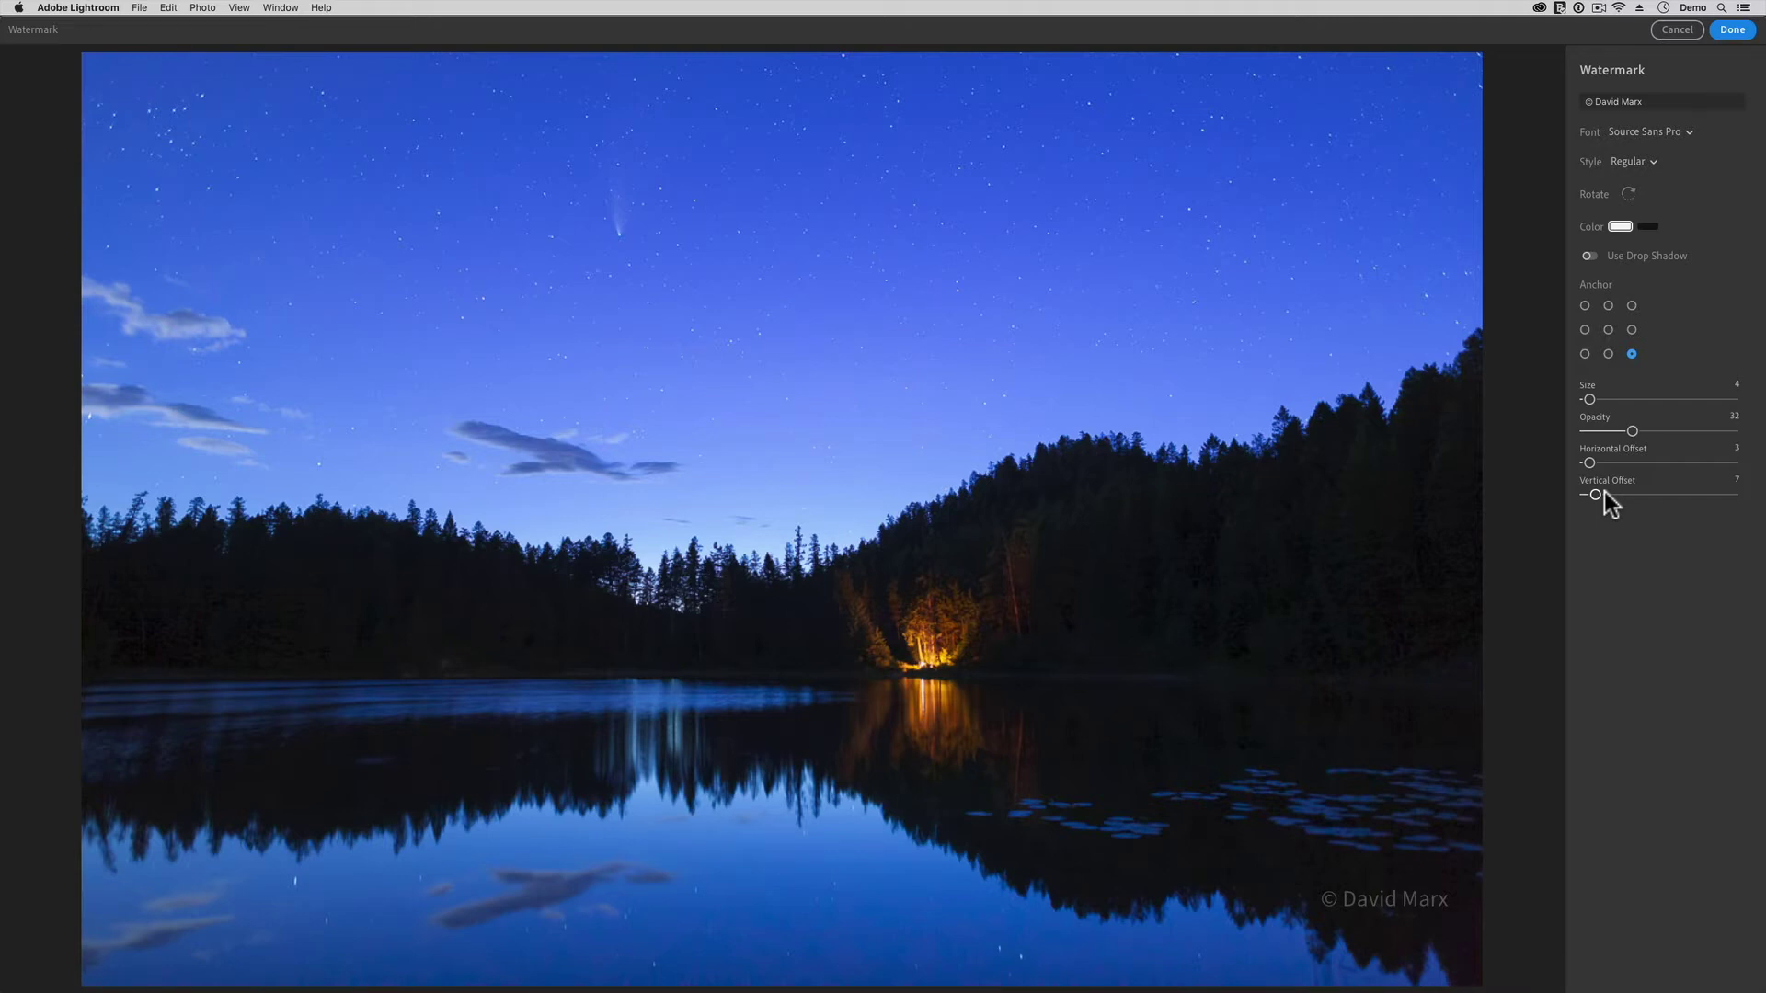
left_click(1742, 33)
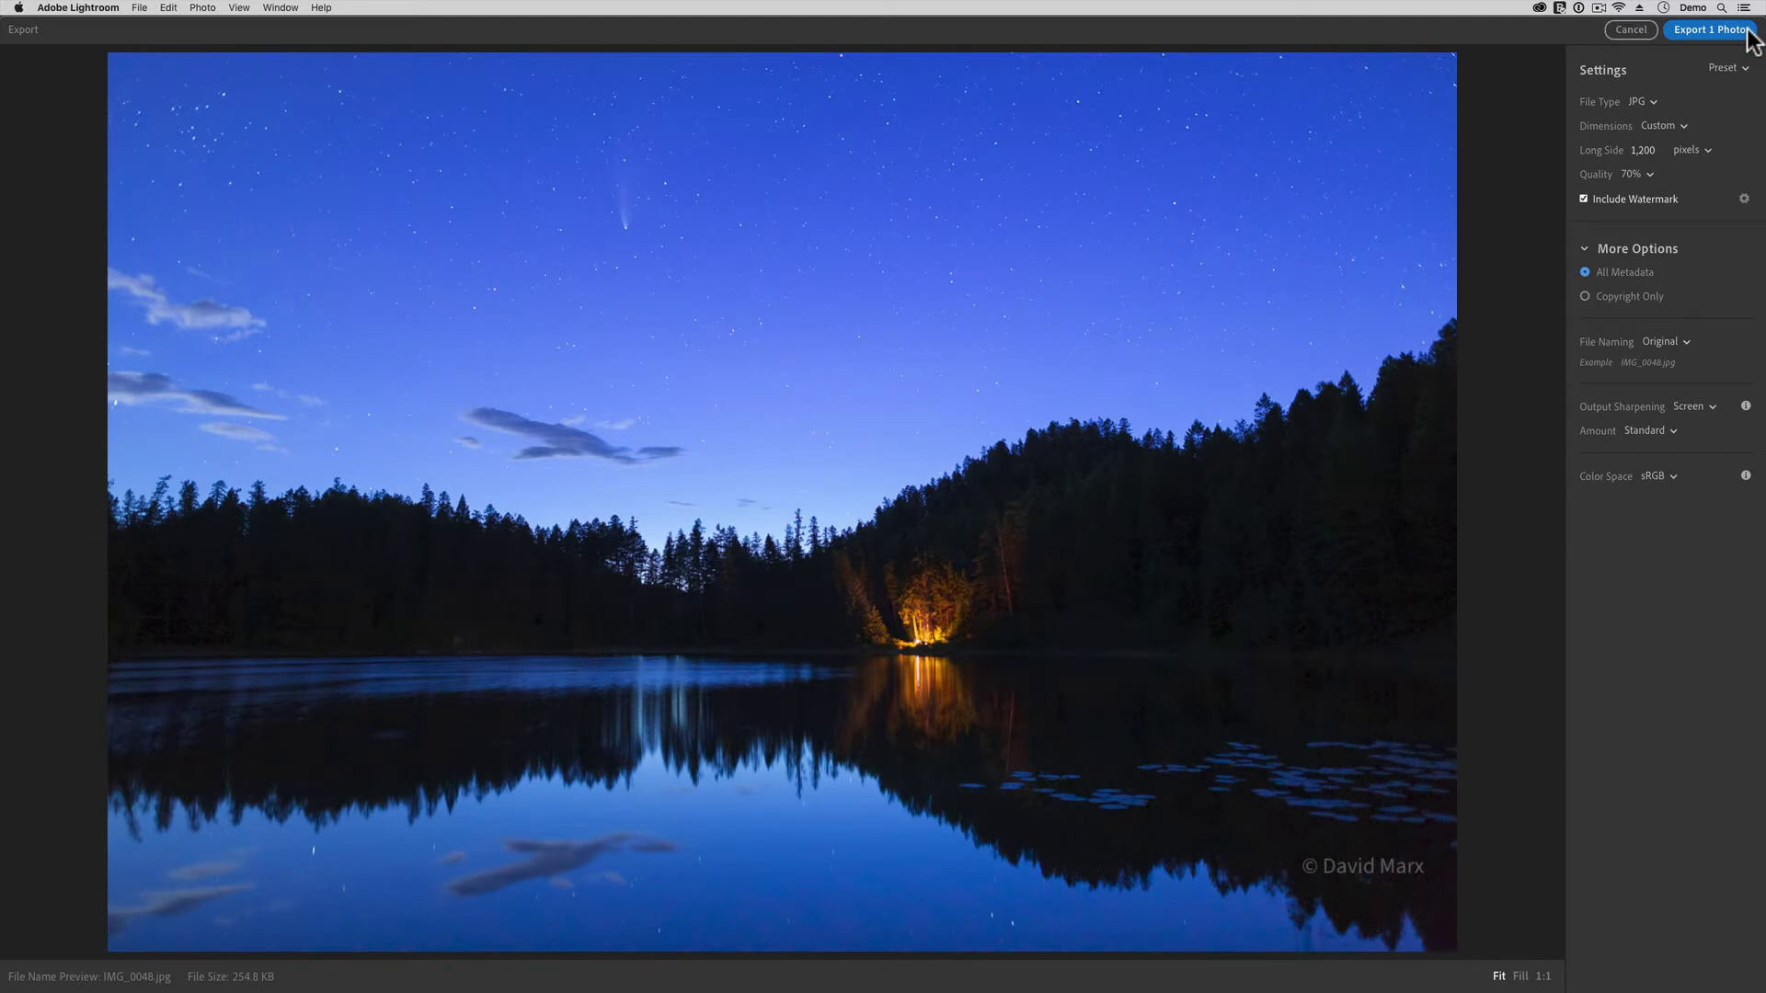
Export the watermarked lake JPG to the Desktop.
left_click(1747, 33)
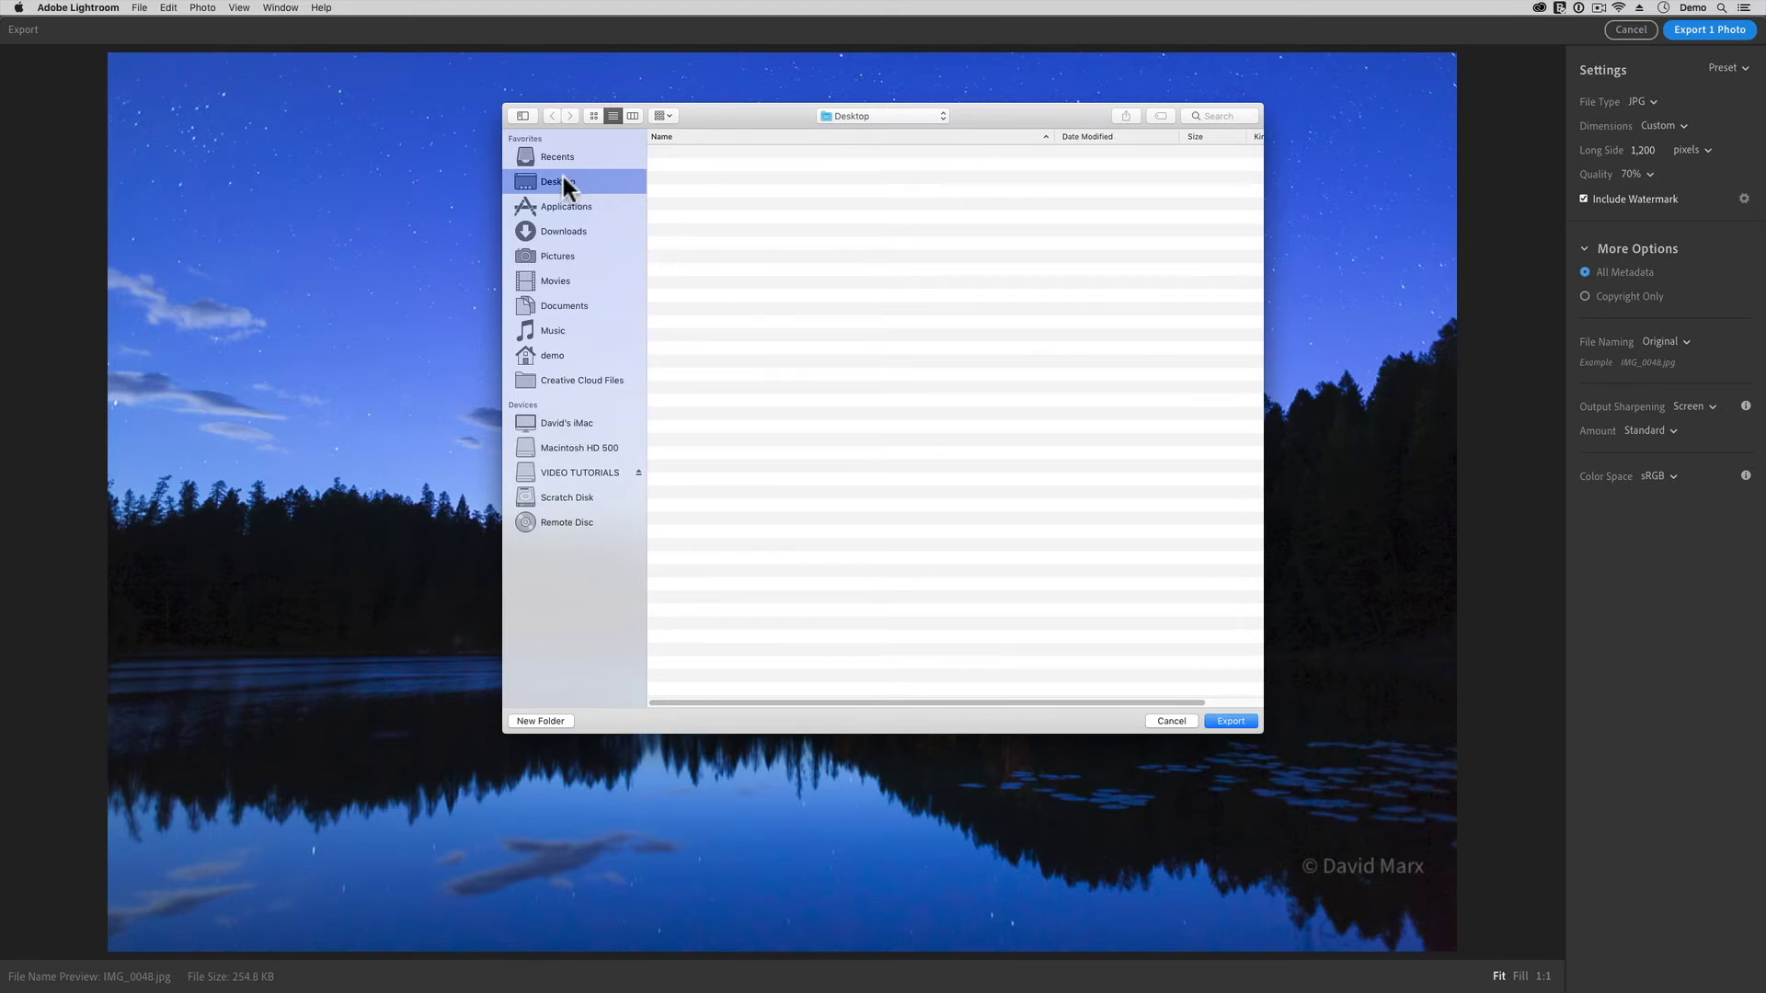
left_click(1227, 720)
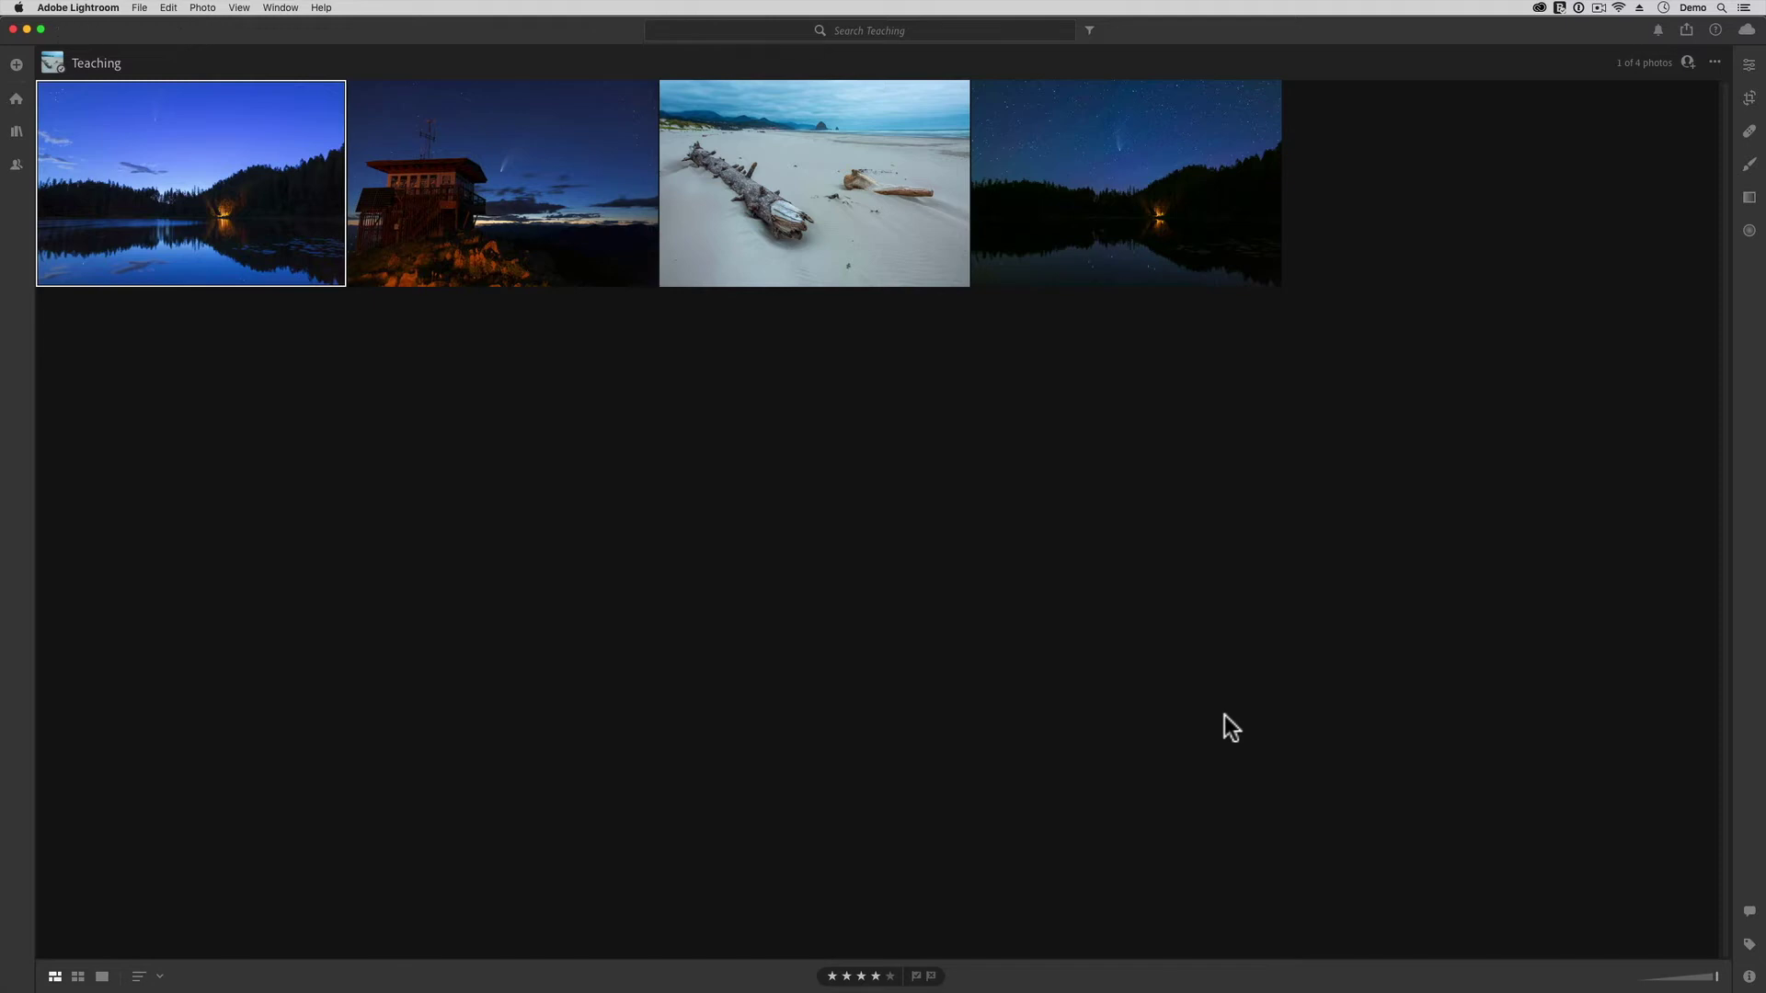
Close Lightroom and Quick Look IMG_0048.jpg on the desktop to check its watermark.
left_click(22, 31)
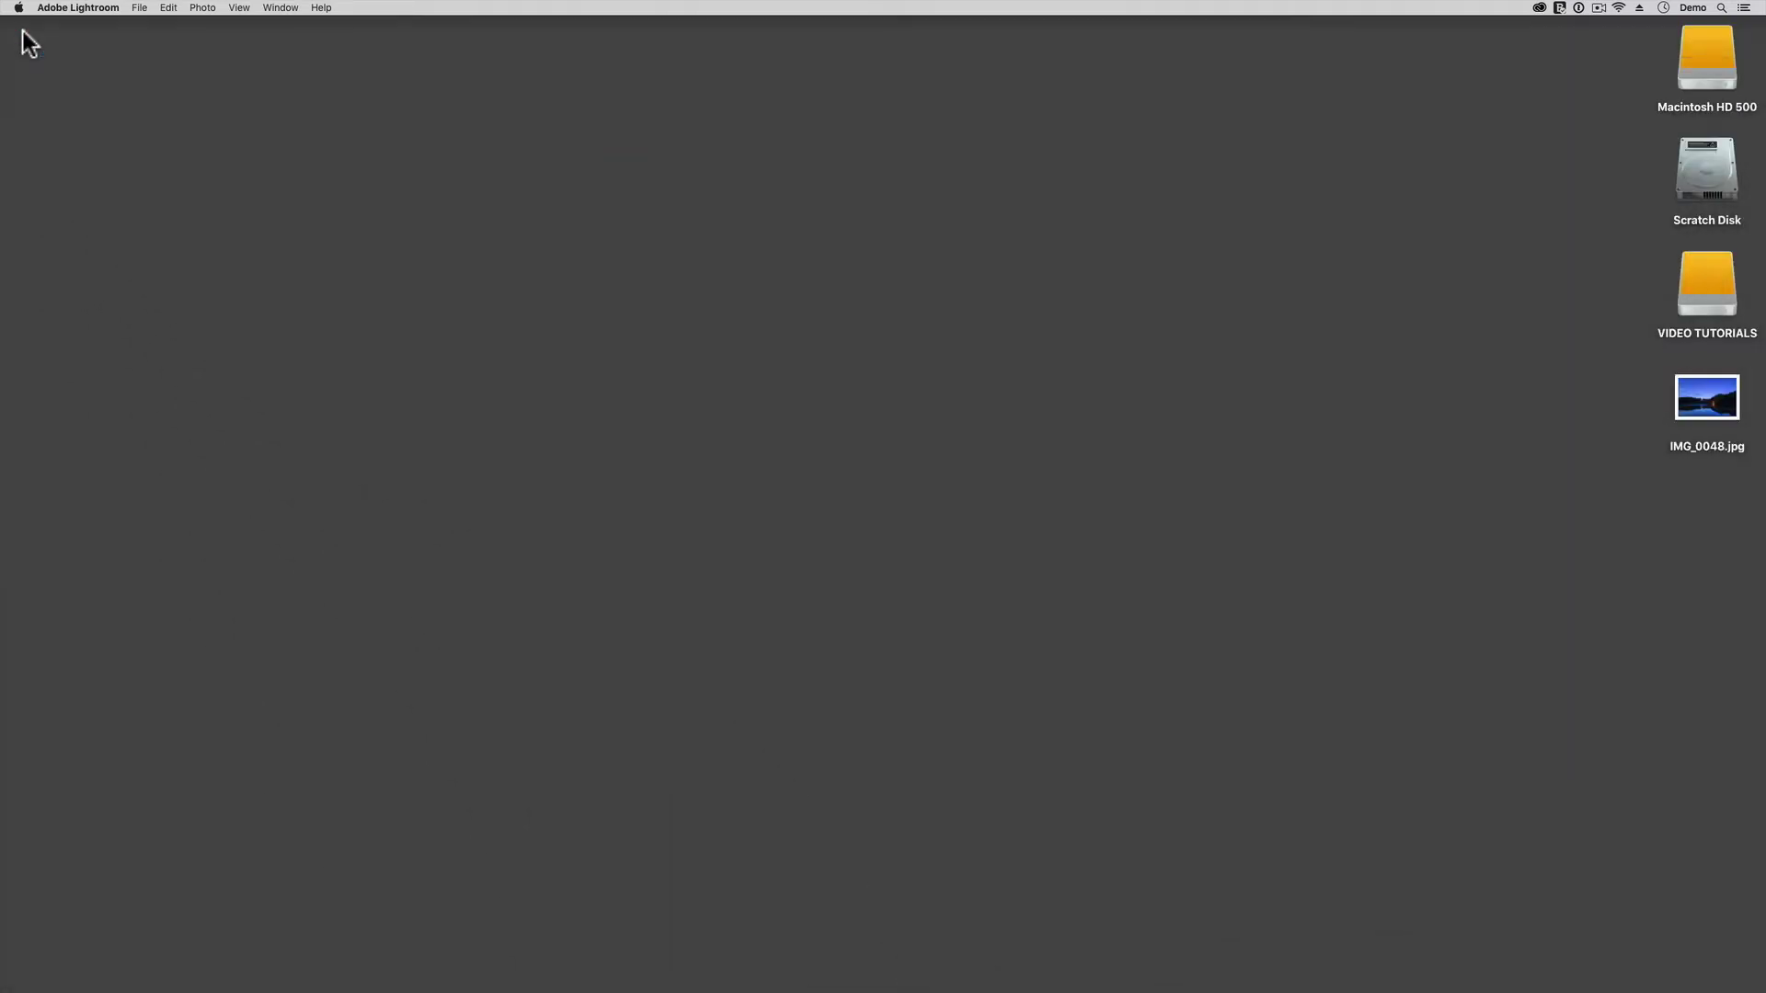
left_click(1697, 381)
key("space")
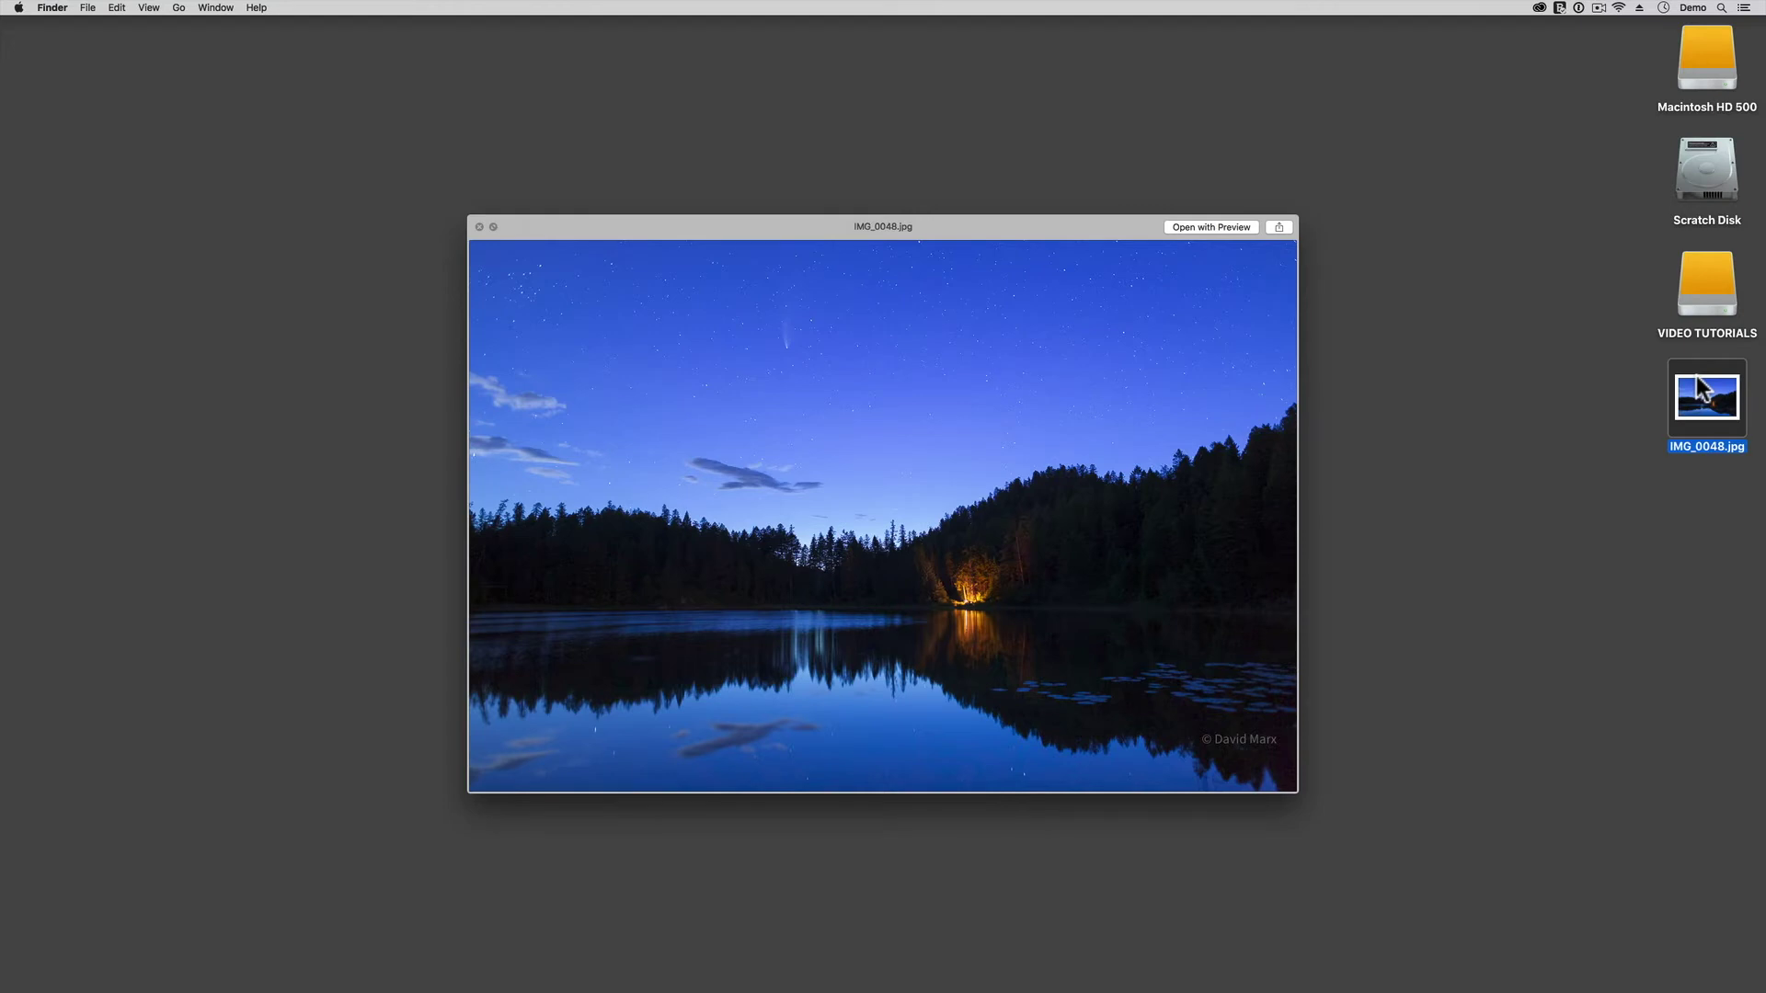
left_click(476, 226)
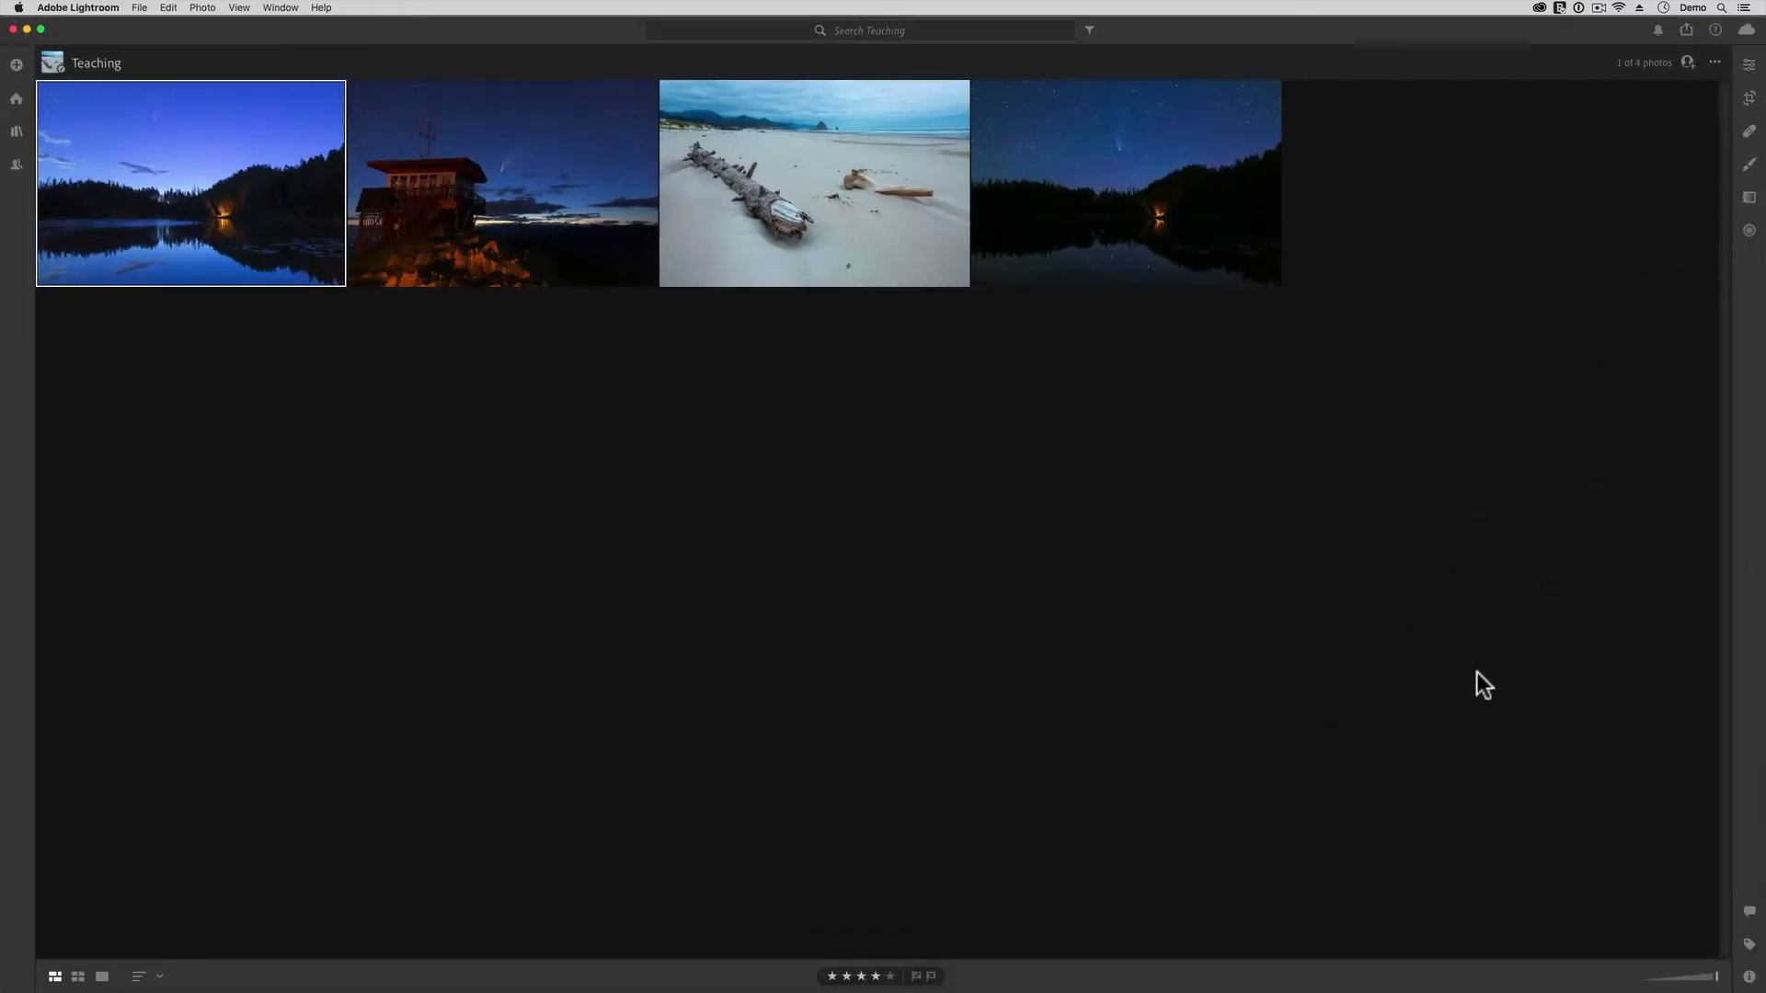
Select the fire-lookout comet photo, the second thumbnail in the Teaching grid.
left_click(515, 230)
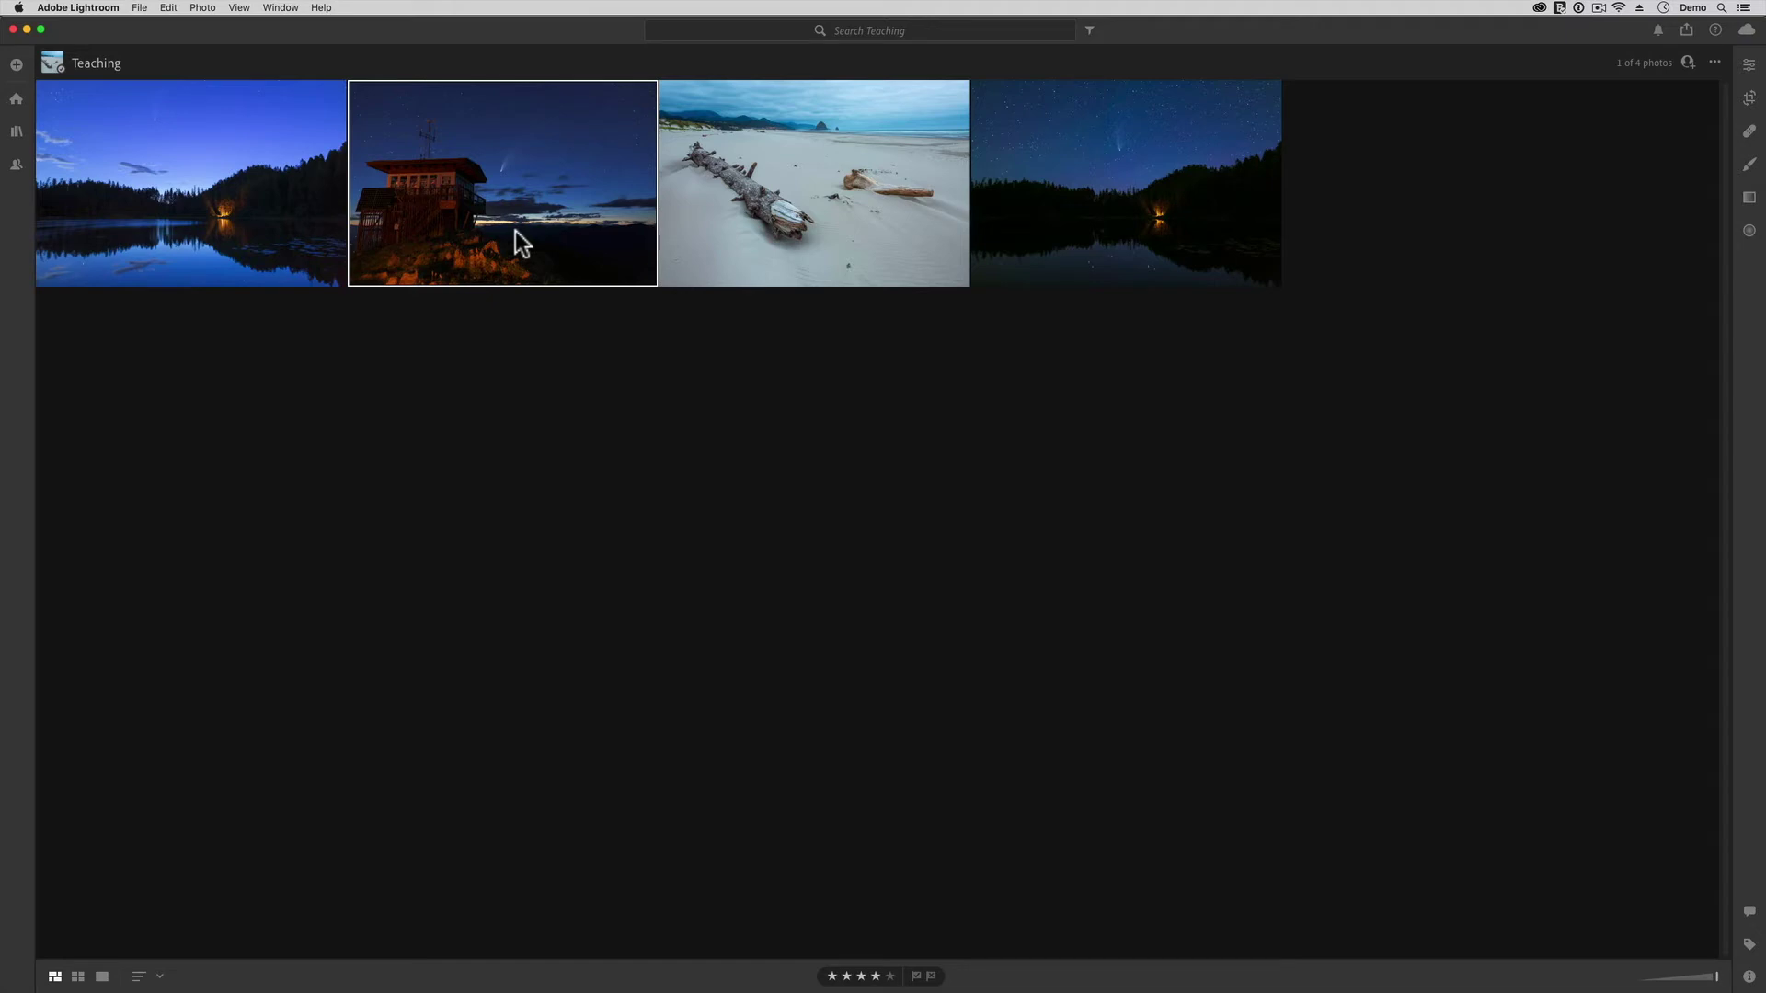
Open the fire-lookout comet photo on its own in Detail view.
double_click(521, 244)
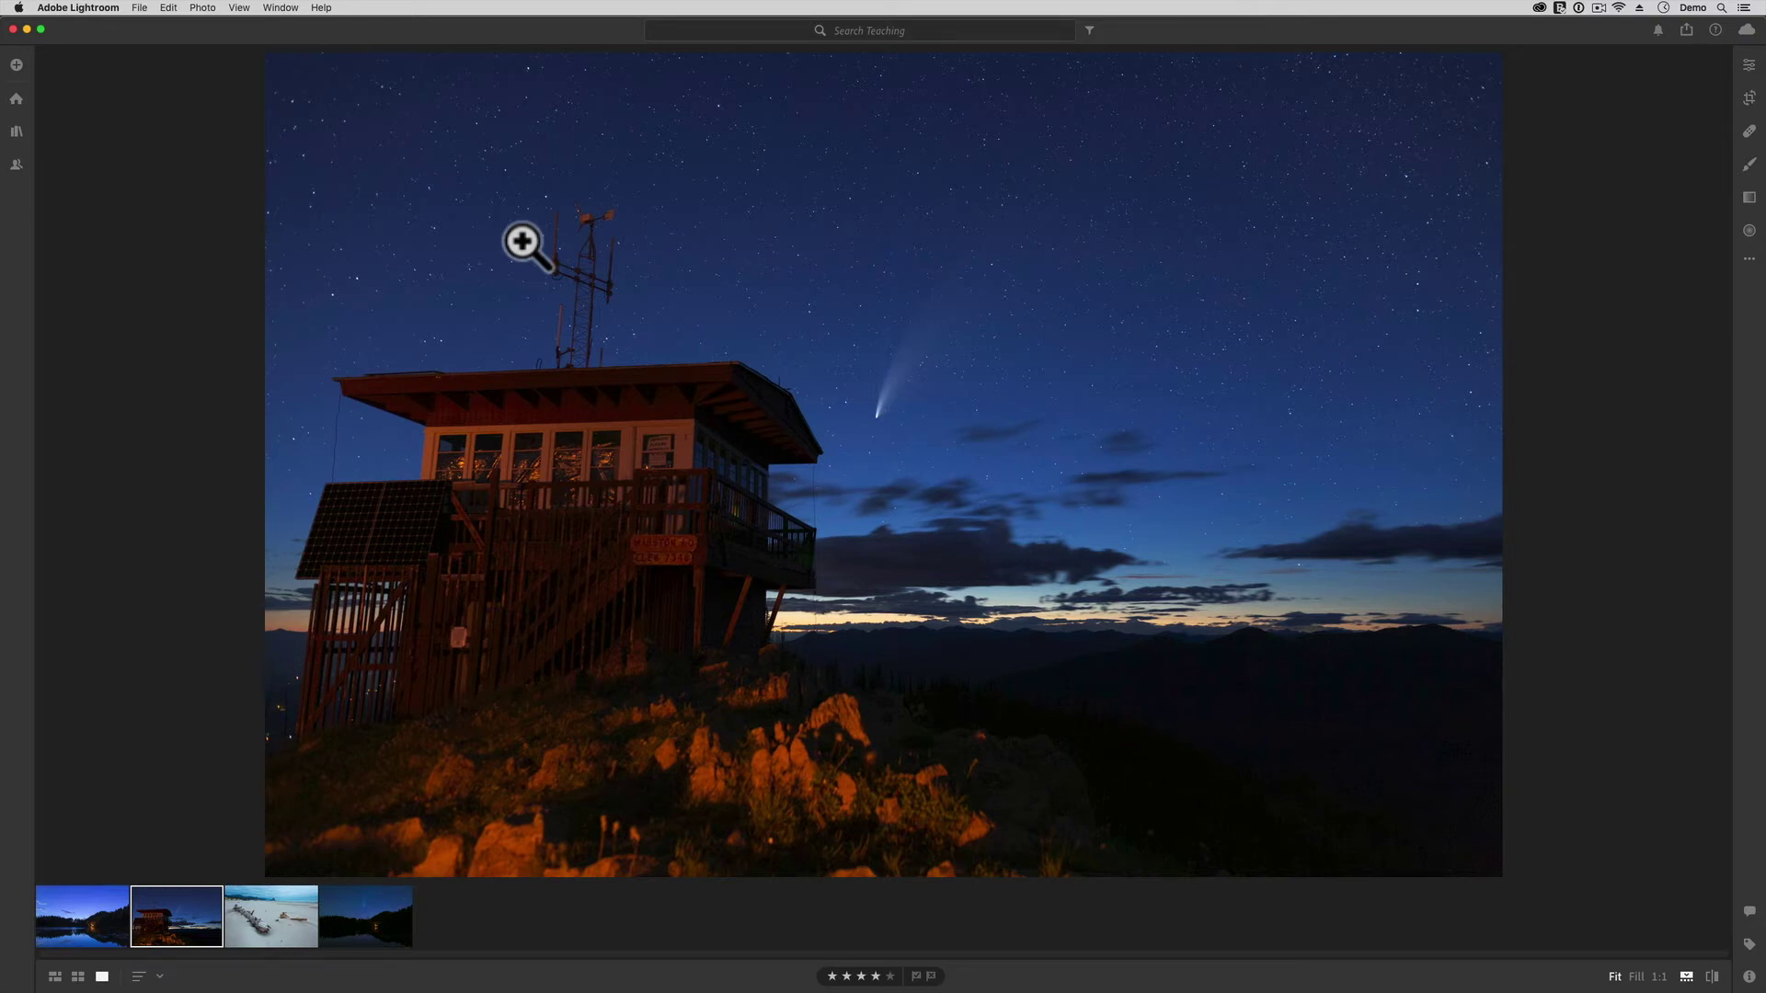
Set the crop aspect ratio to 4 x 5 / 8 x 10 after briefly trying 2 x 3.
left_click(1749, 98)
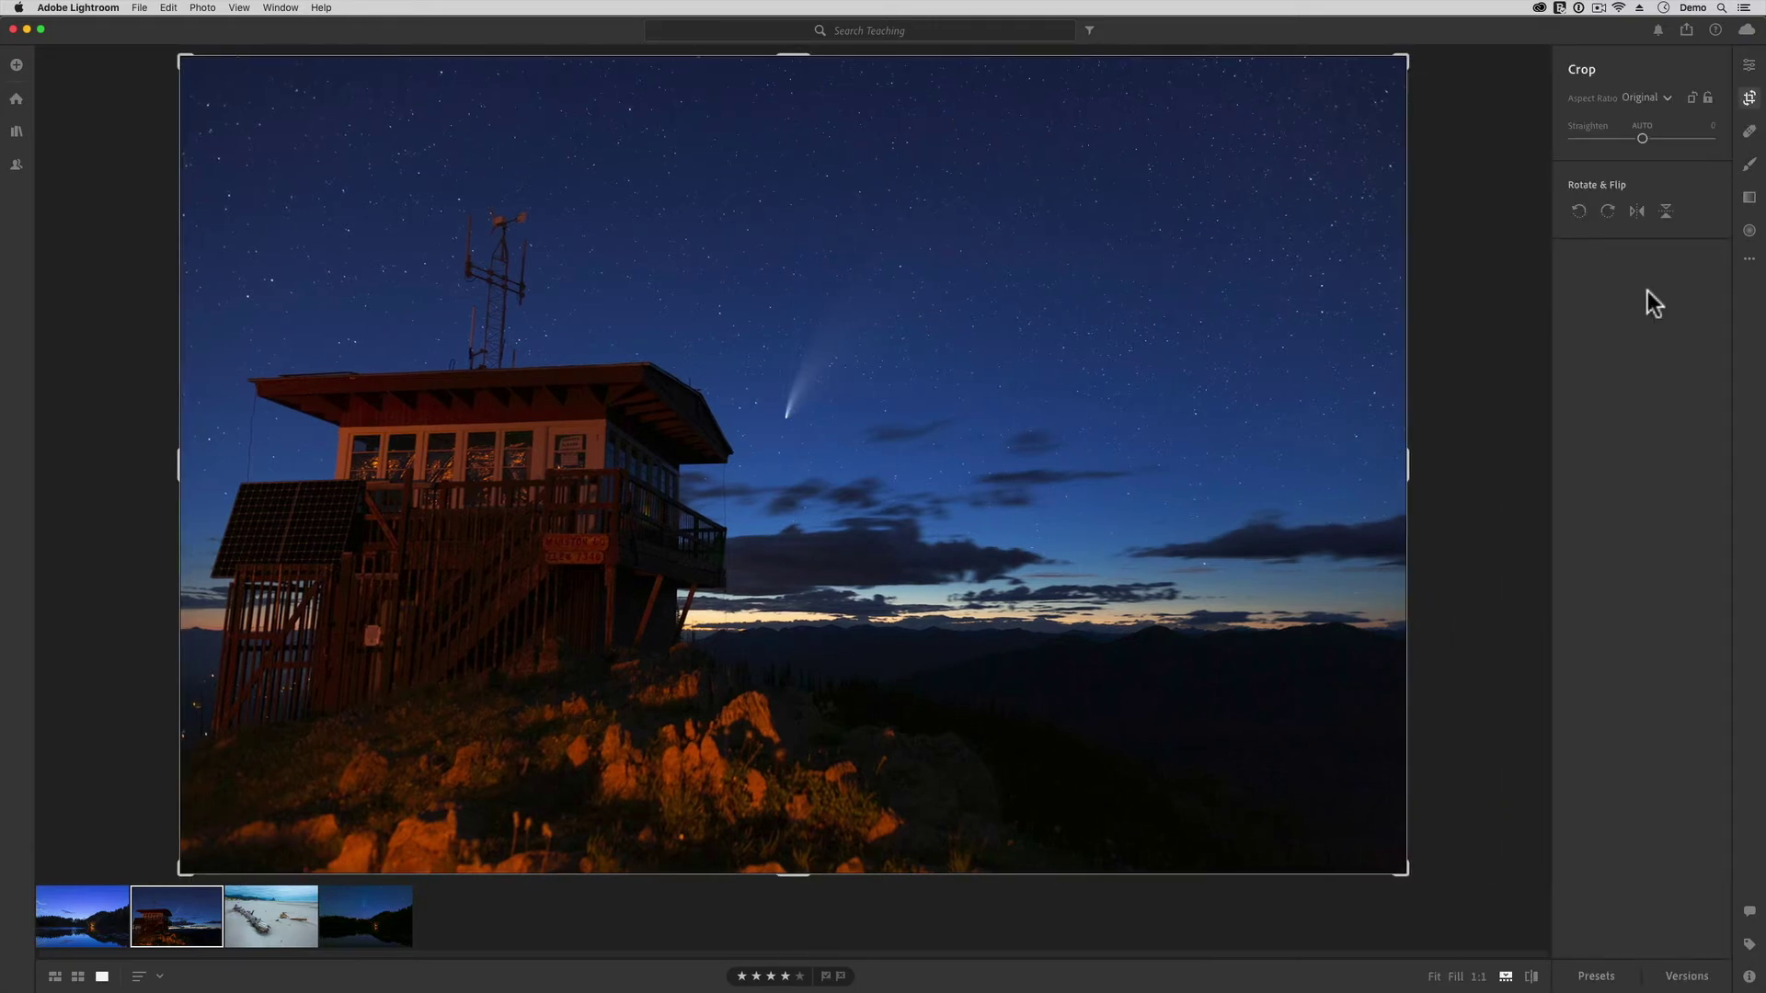
left_click(1661, 95)
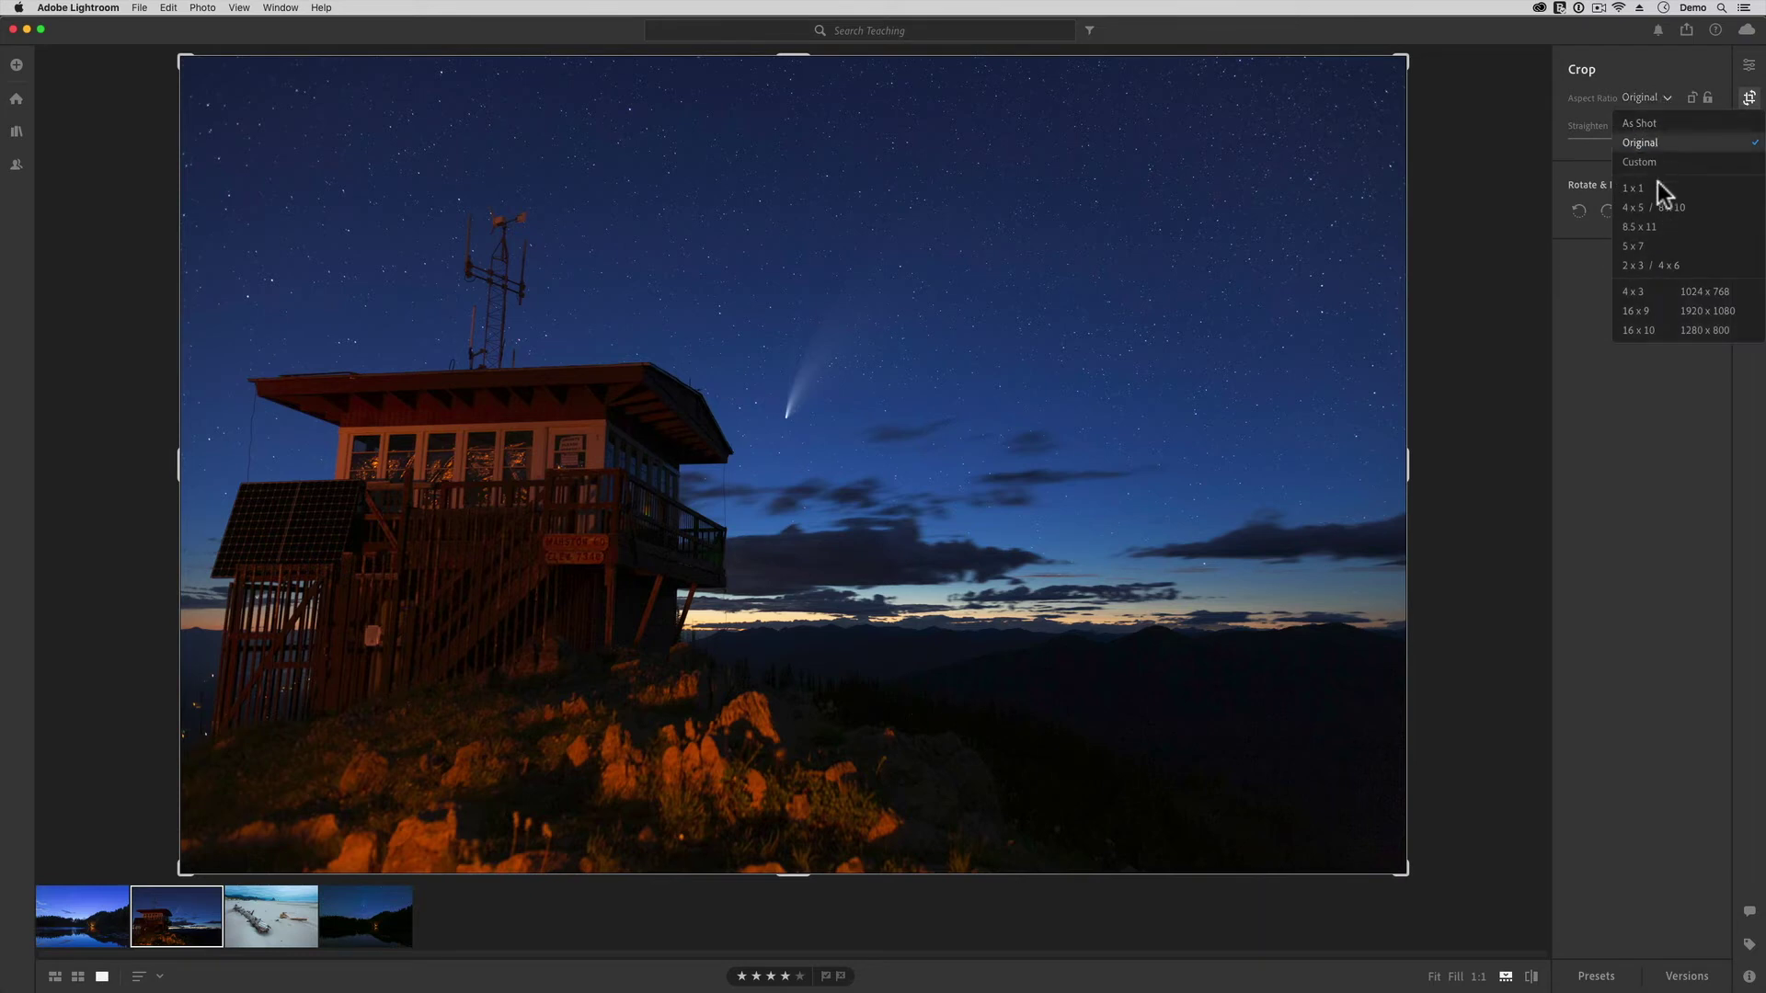
left_click(1664, 261)
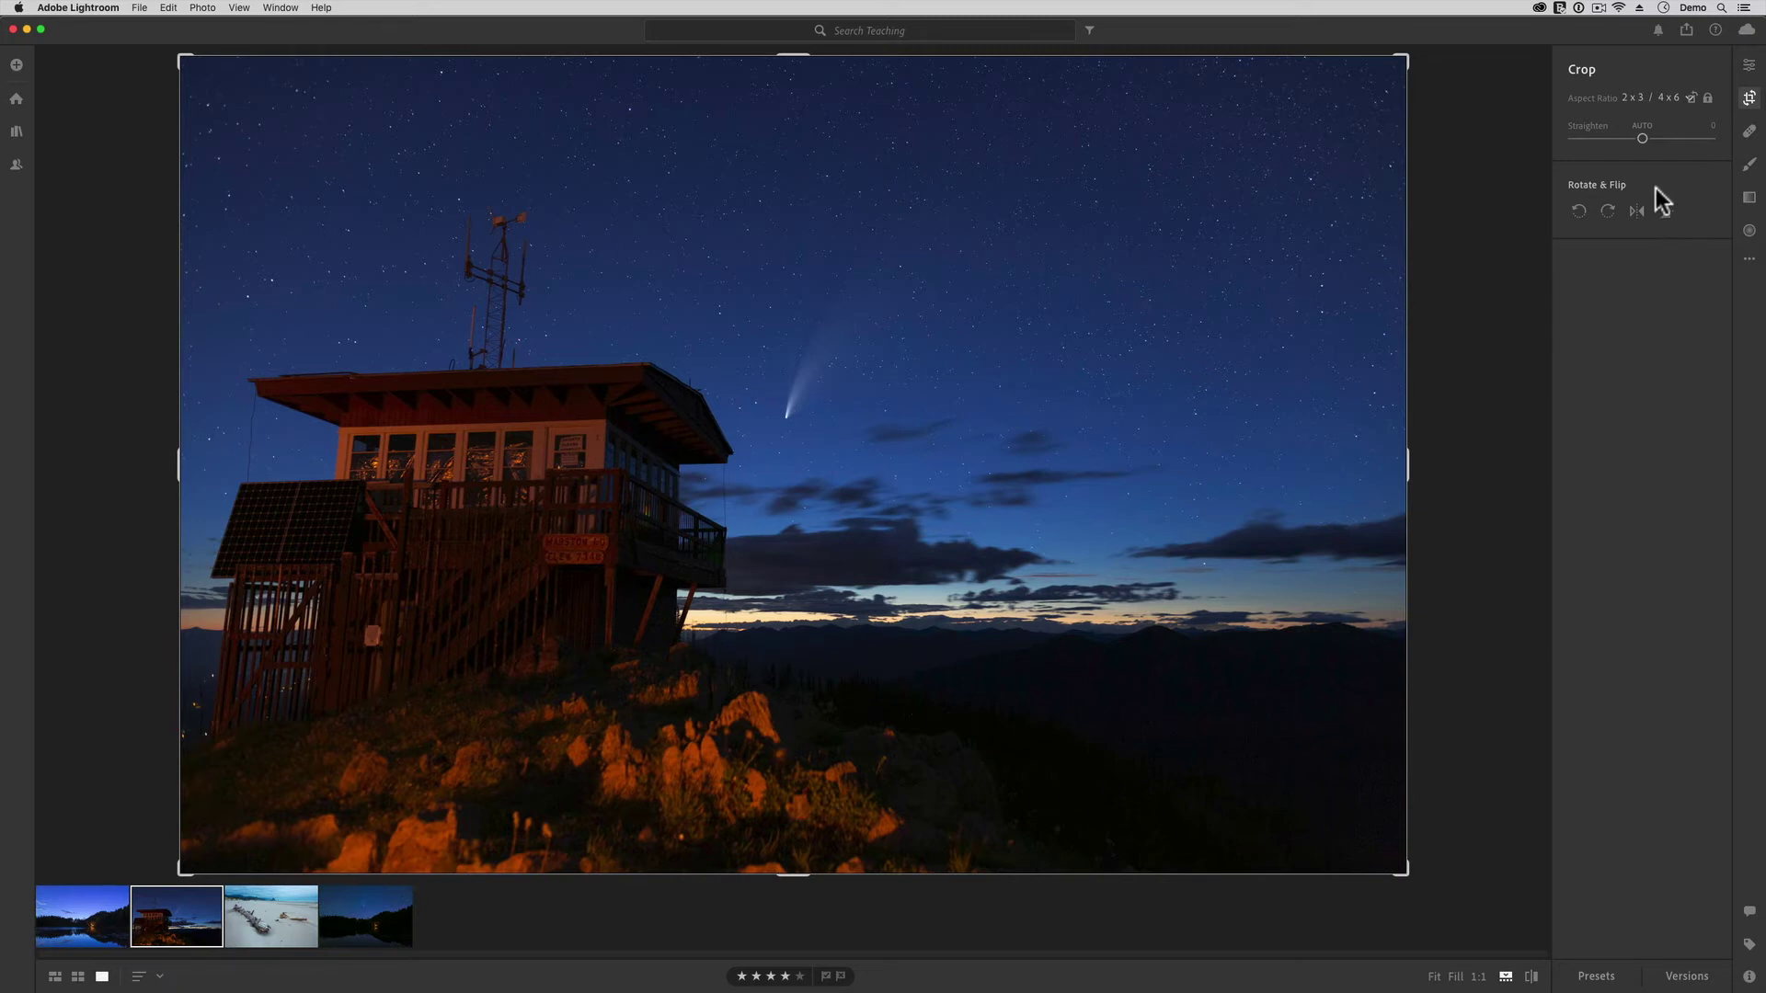
left_click(1647, 95)
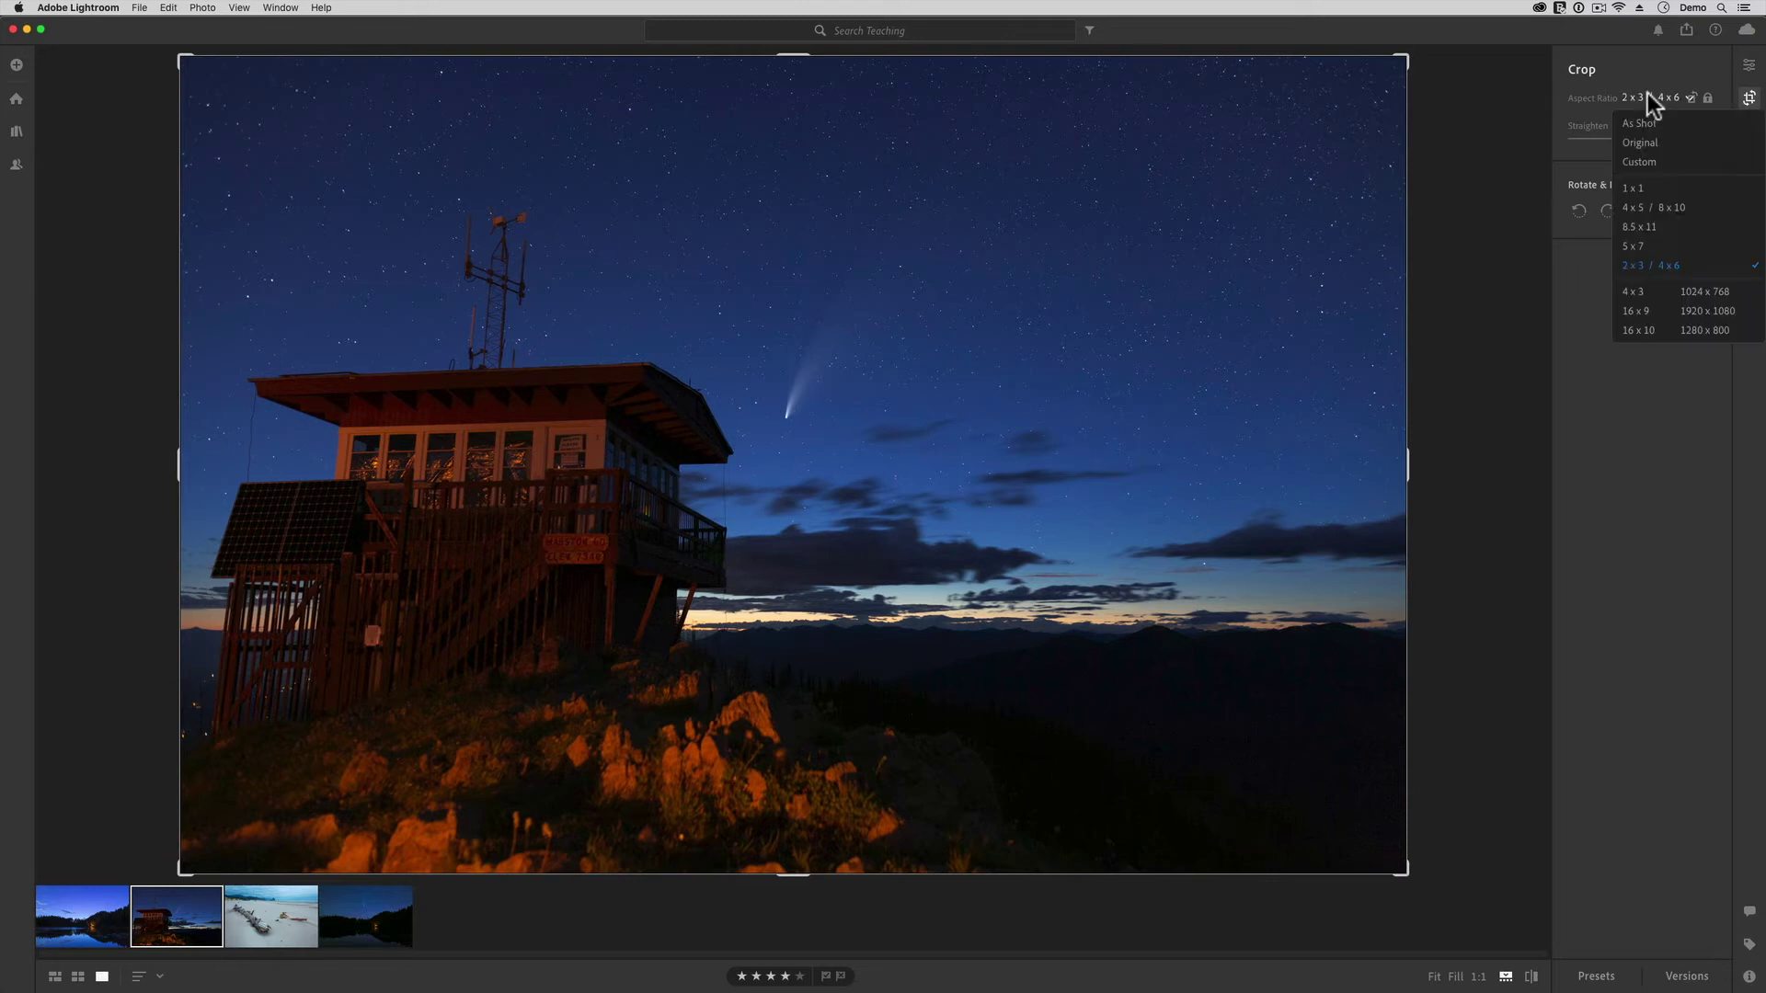
left_click(1661, 207)
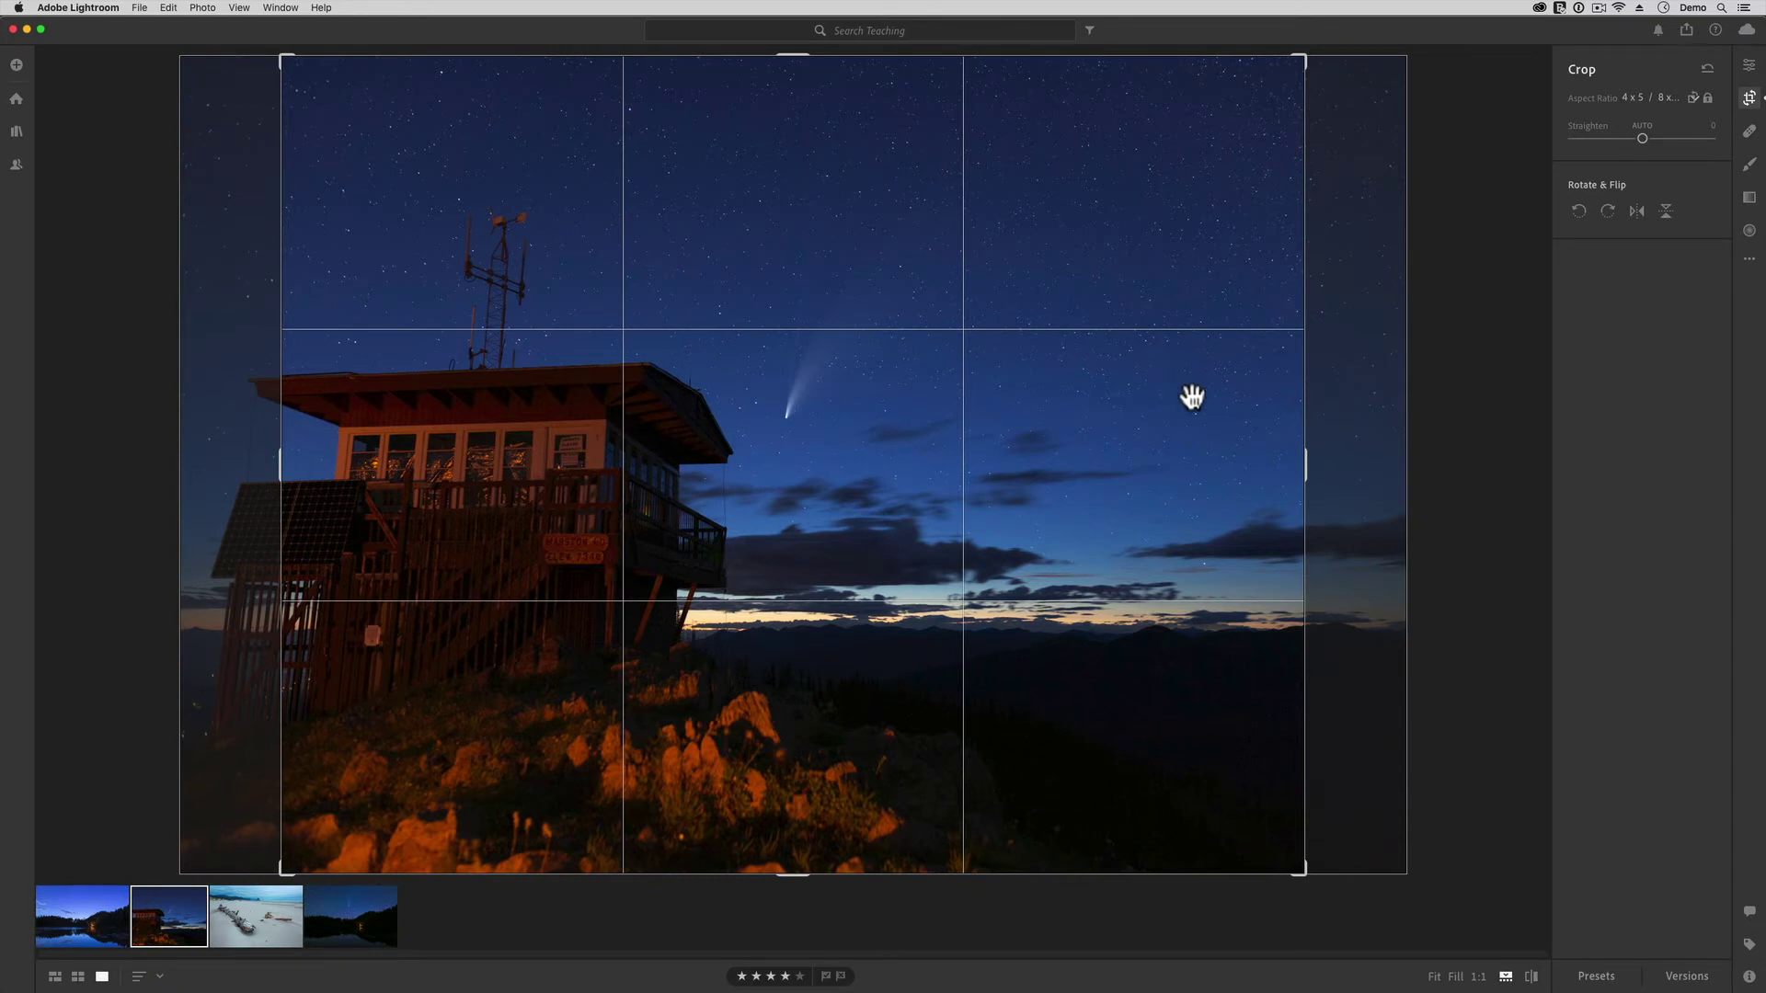
Shift the photo right and tighten the 4x5 crop around the lookout and comet, then apply it.
left_click_drag(1135, 430, 1211, 438)
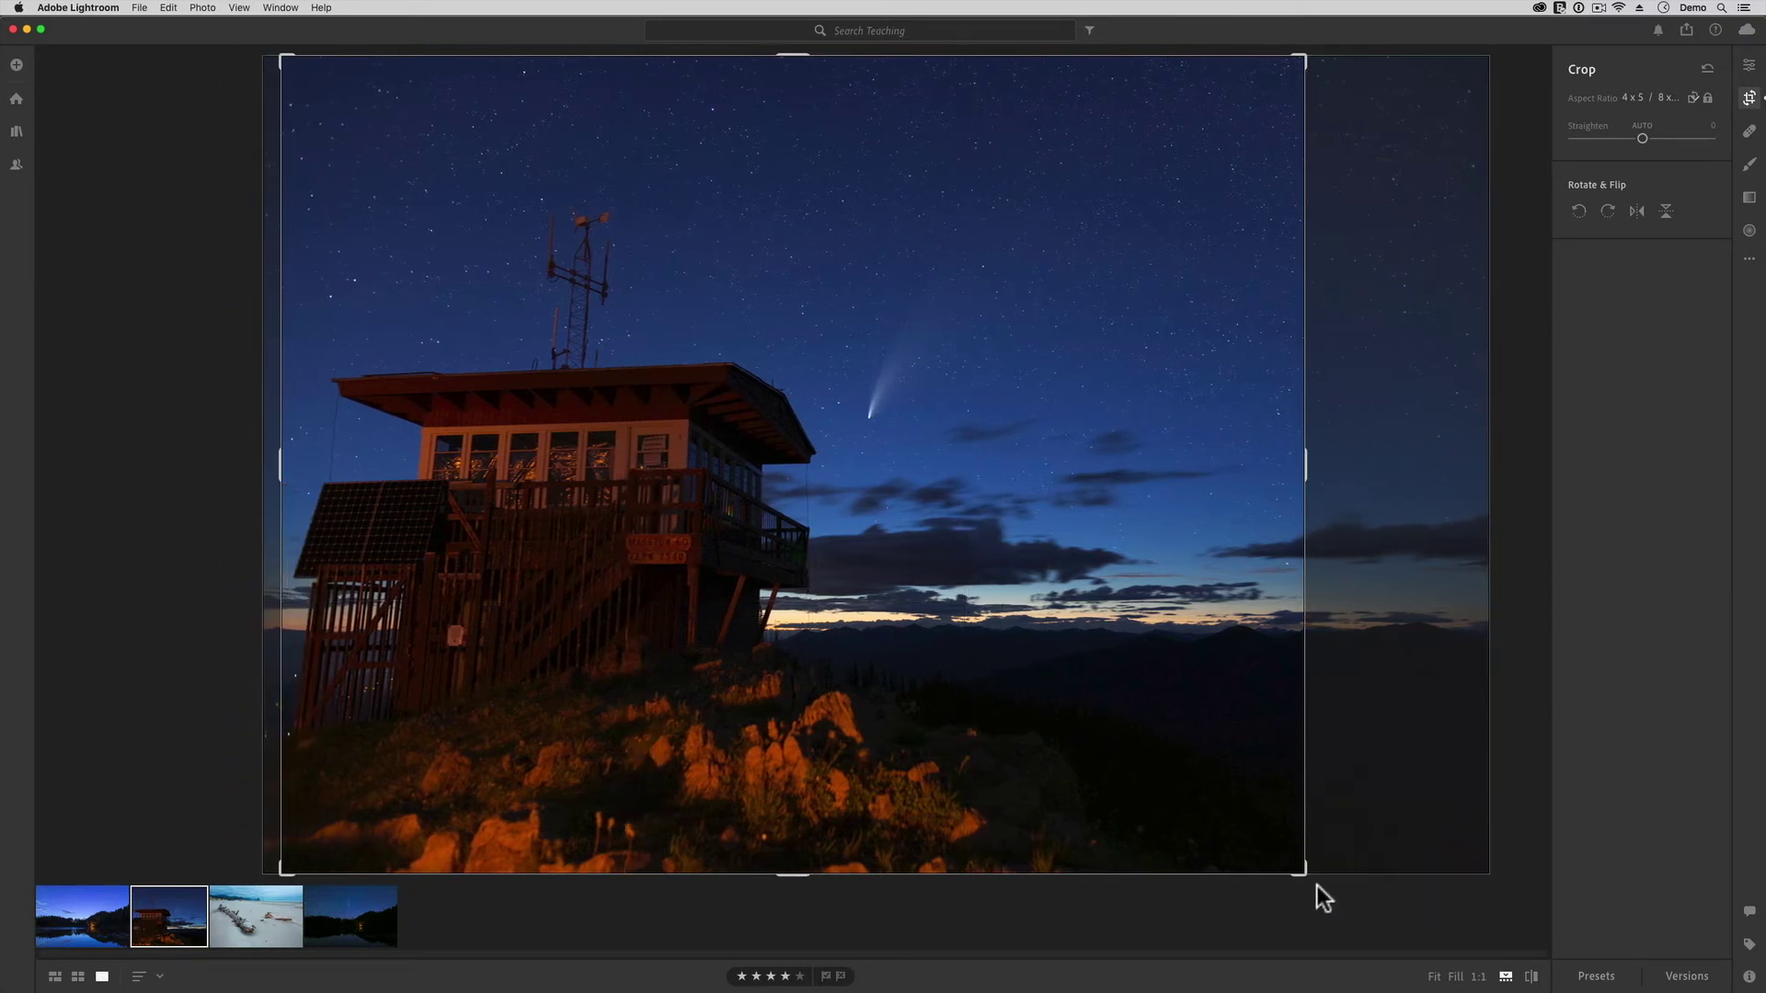
left_click_drag(1315, 879, 1292, 837)
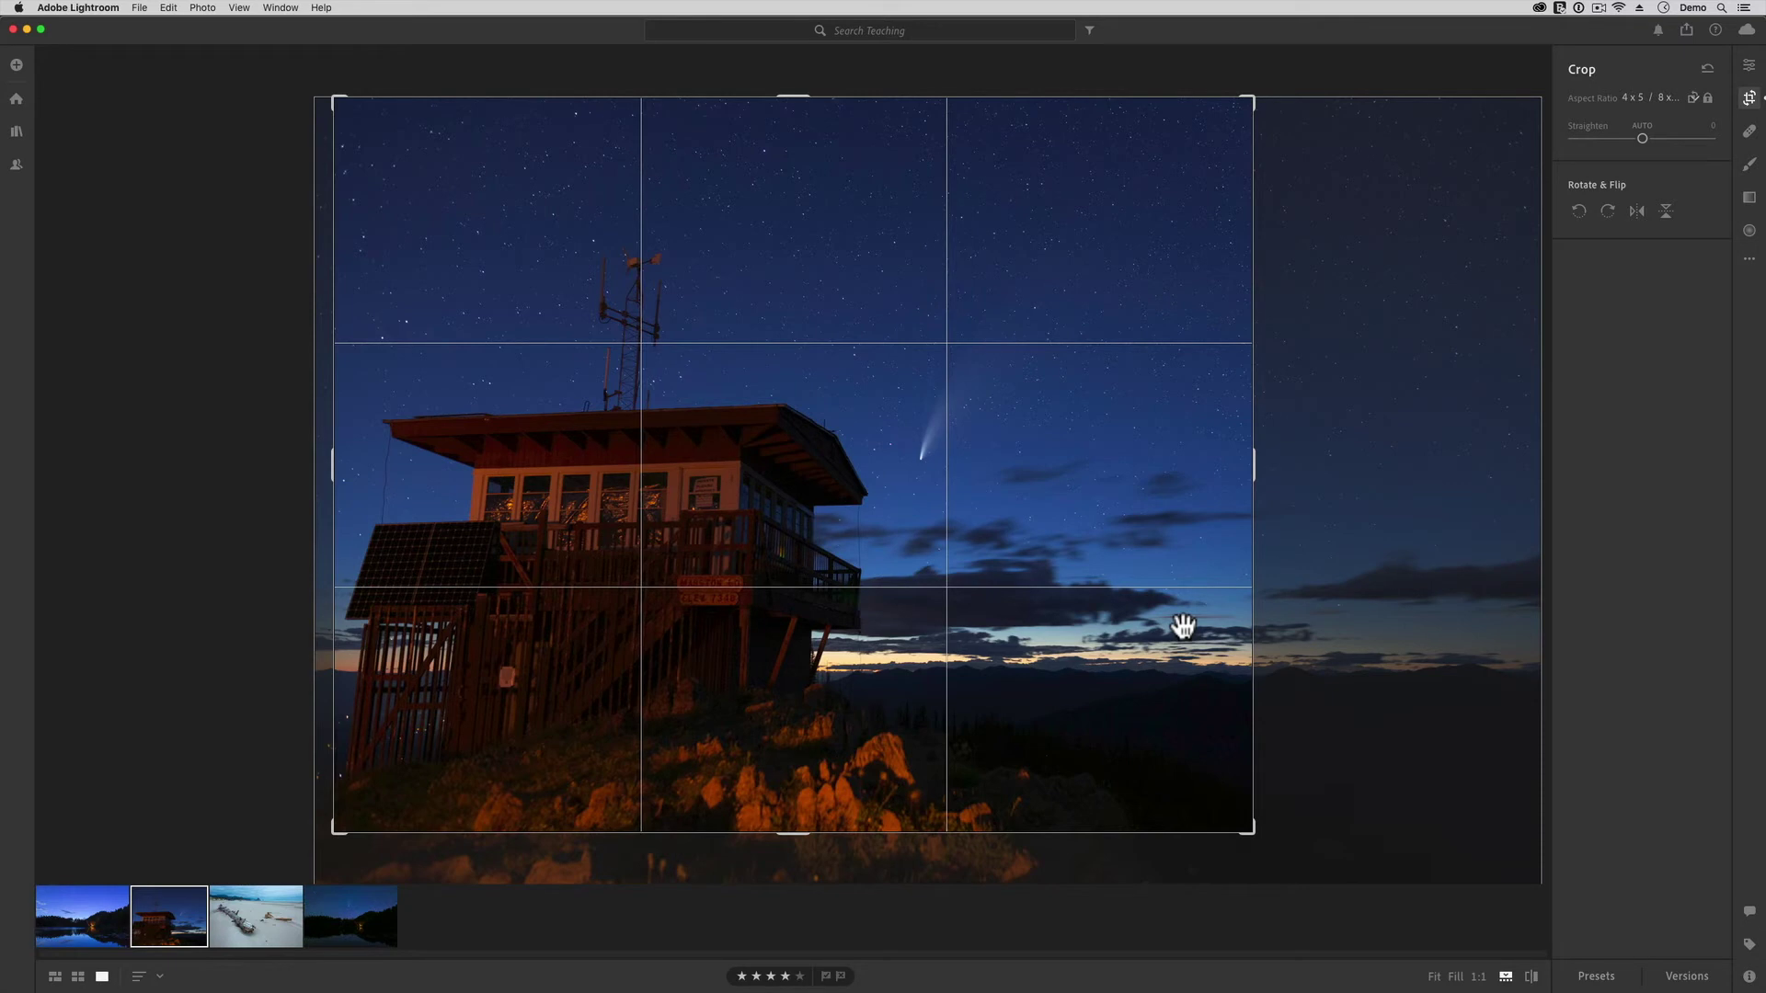
key("e")
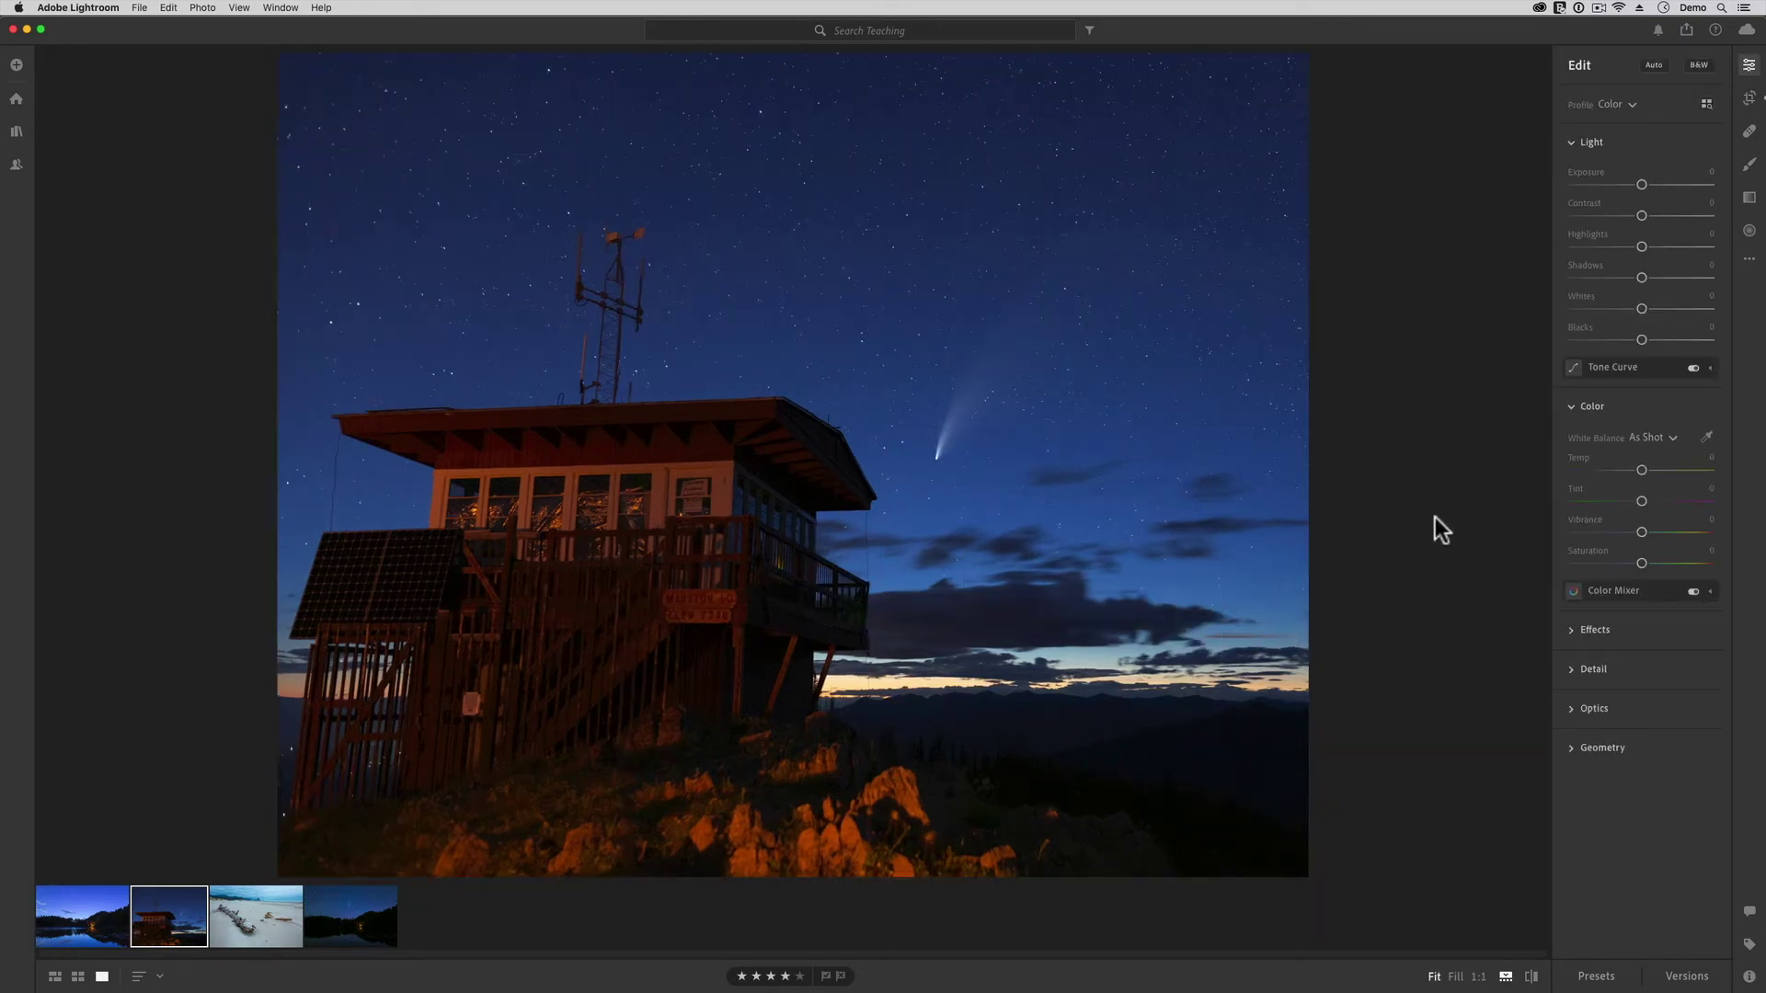
Export as a full-size 100% quality JPG, no watermark, Glossy Paper sharpening at Standard.
left_click(139, 7)
left_click(147, 80)
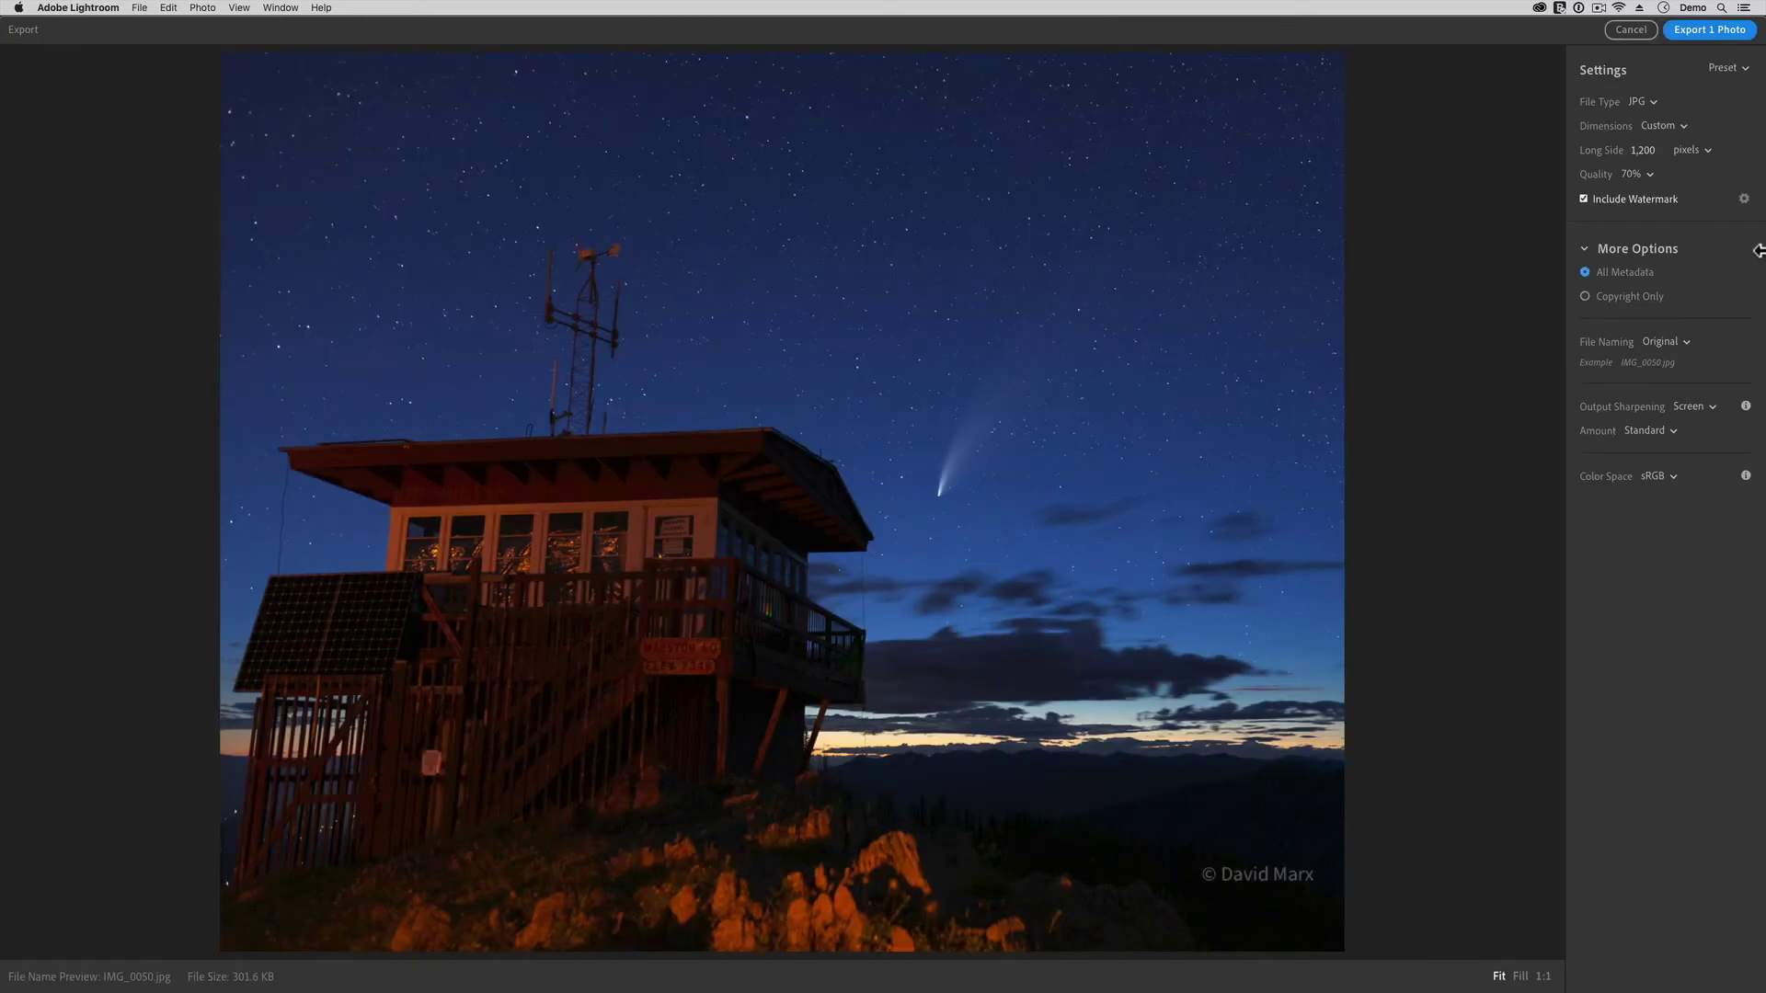
left_click(1678, 126)
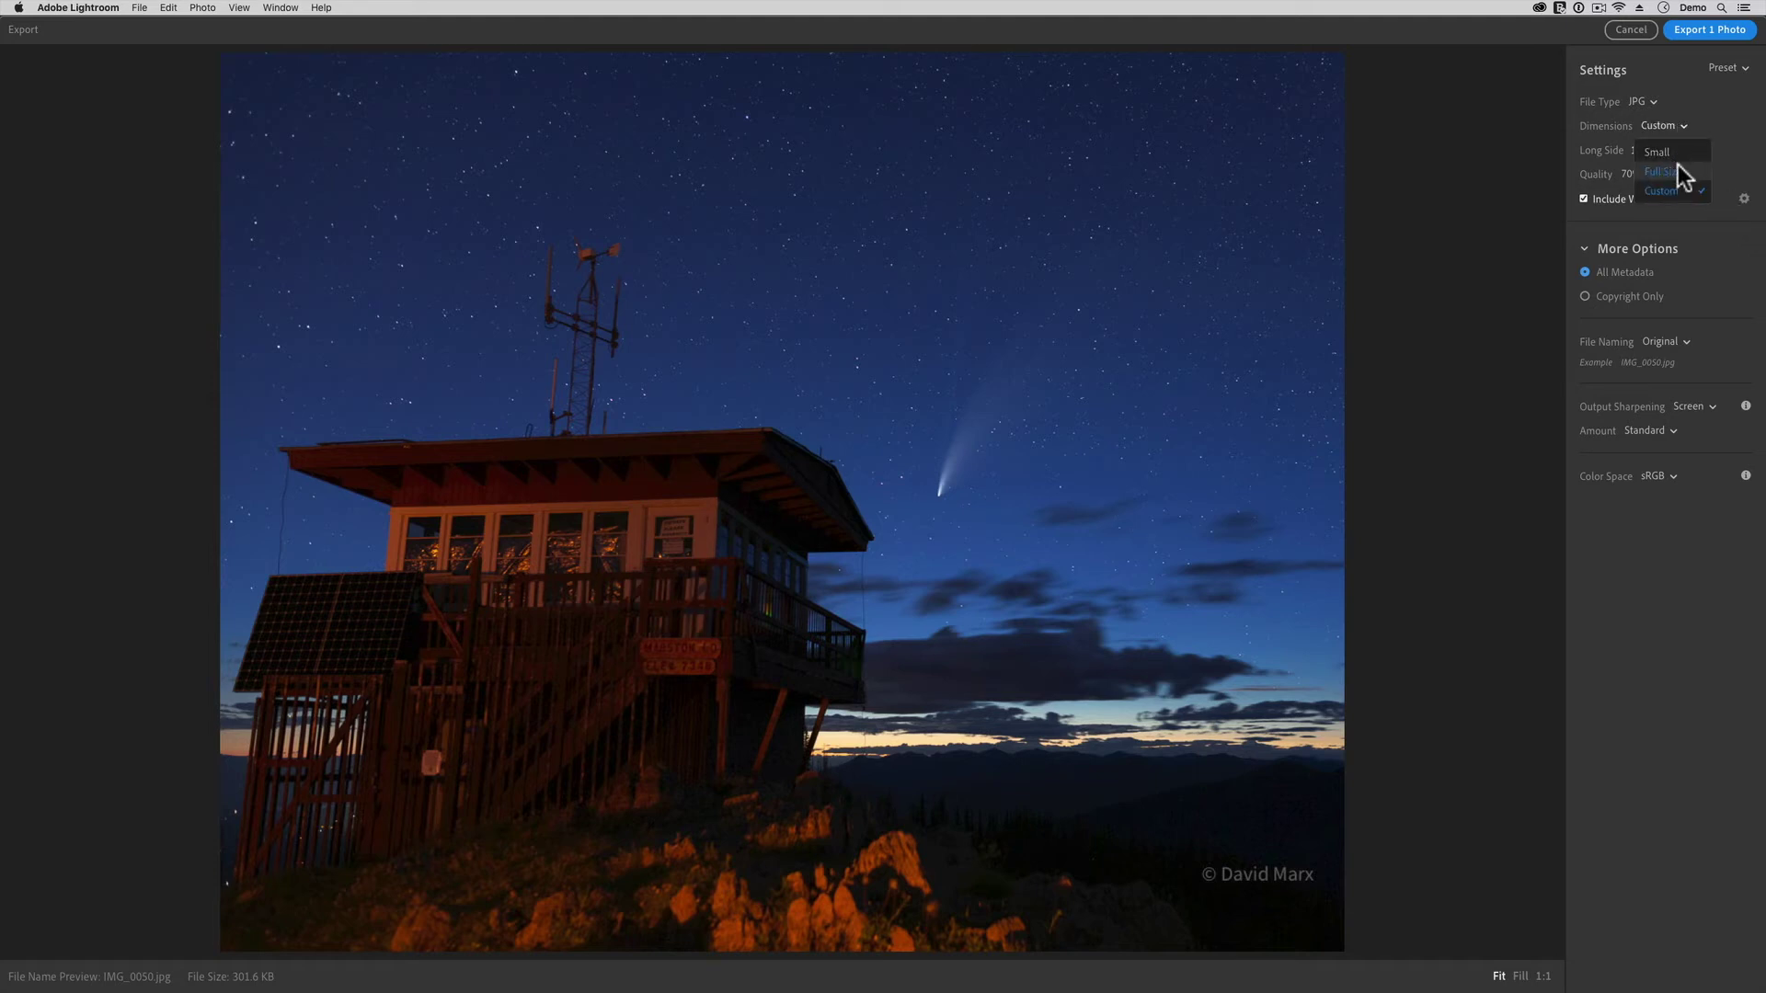
left_click(1676, 170)
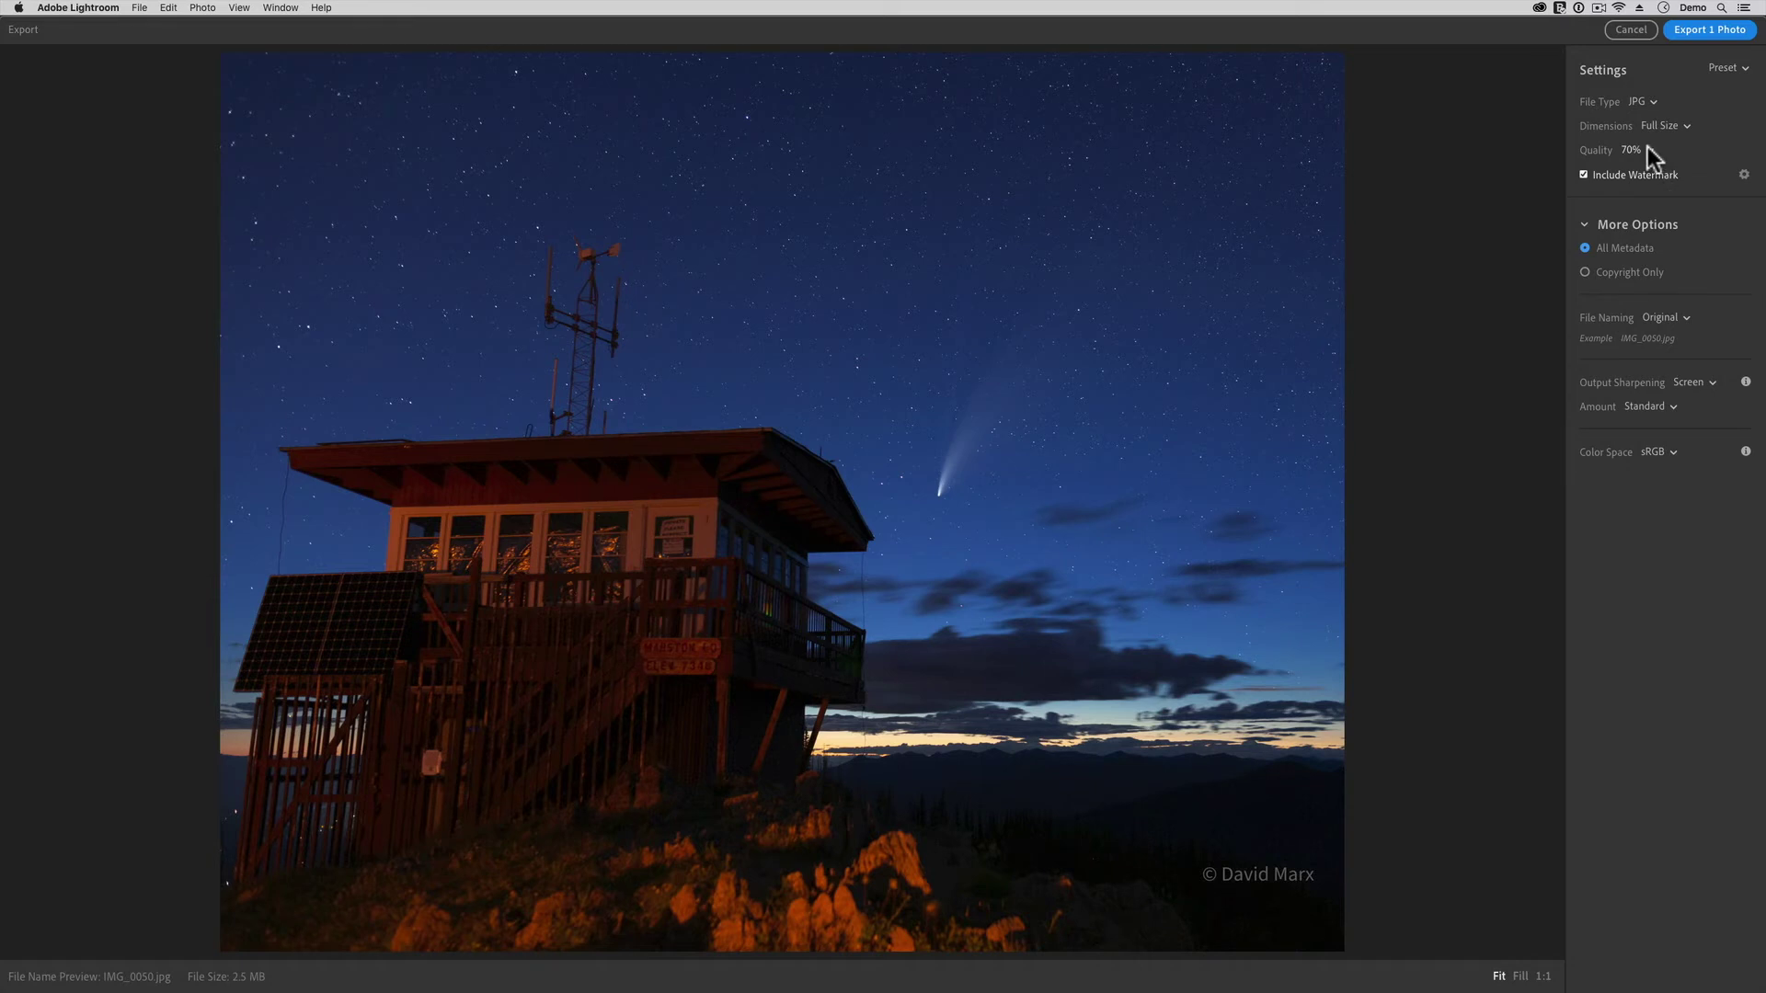
left_click(1646, 150)
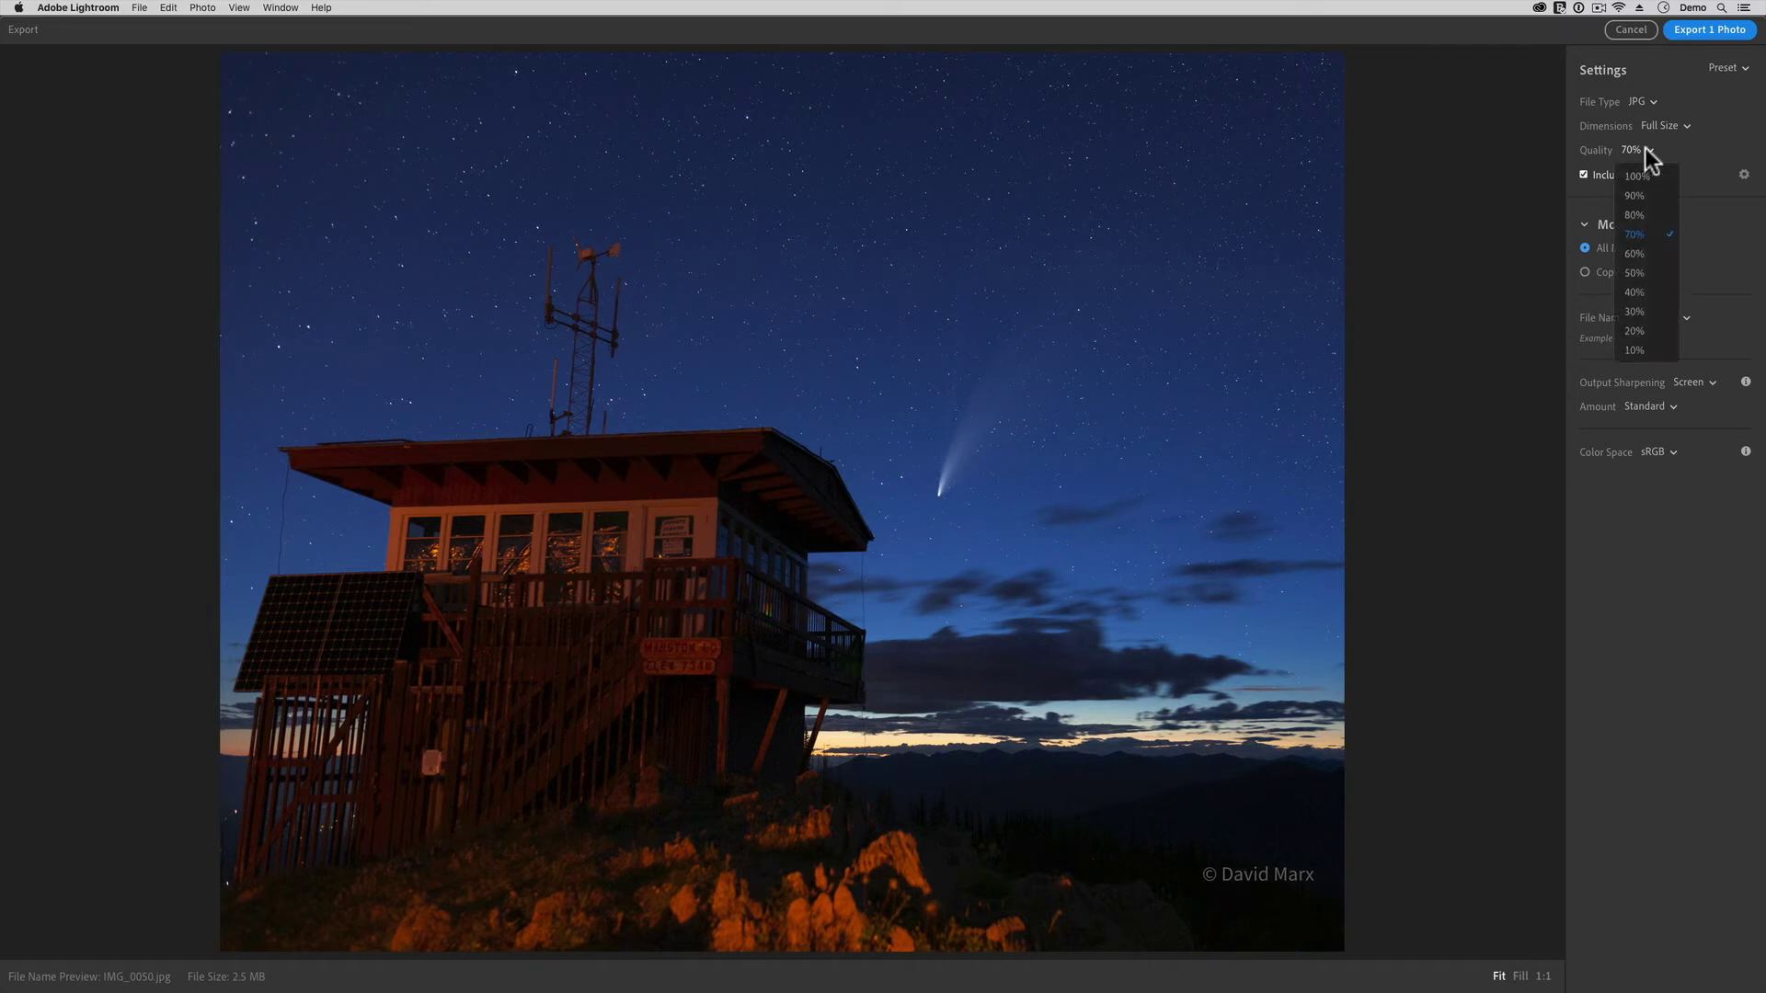
left_click(1646, 174)
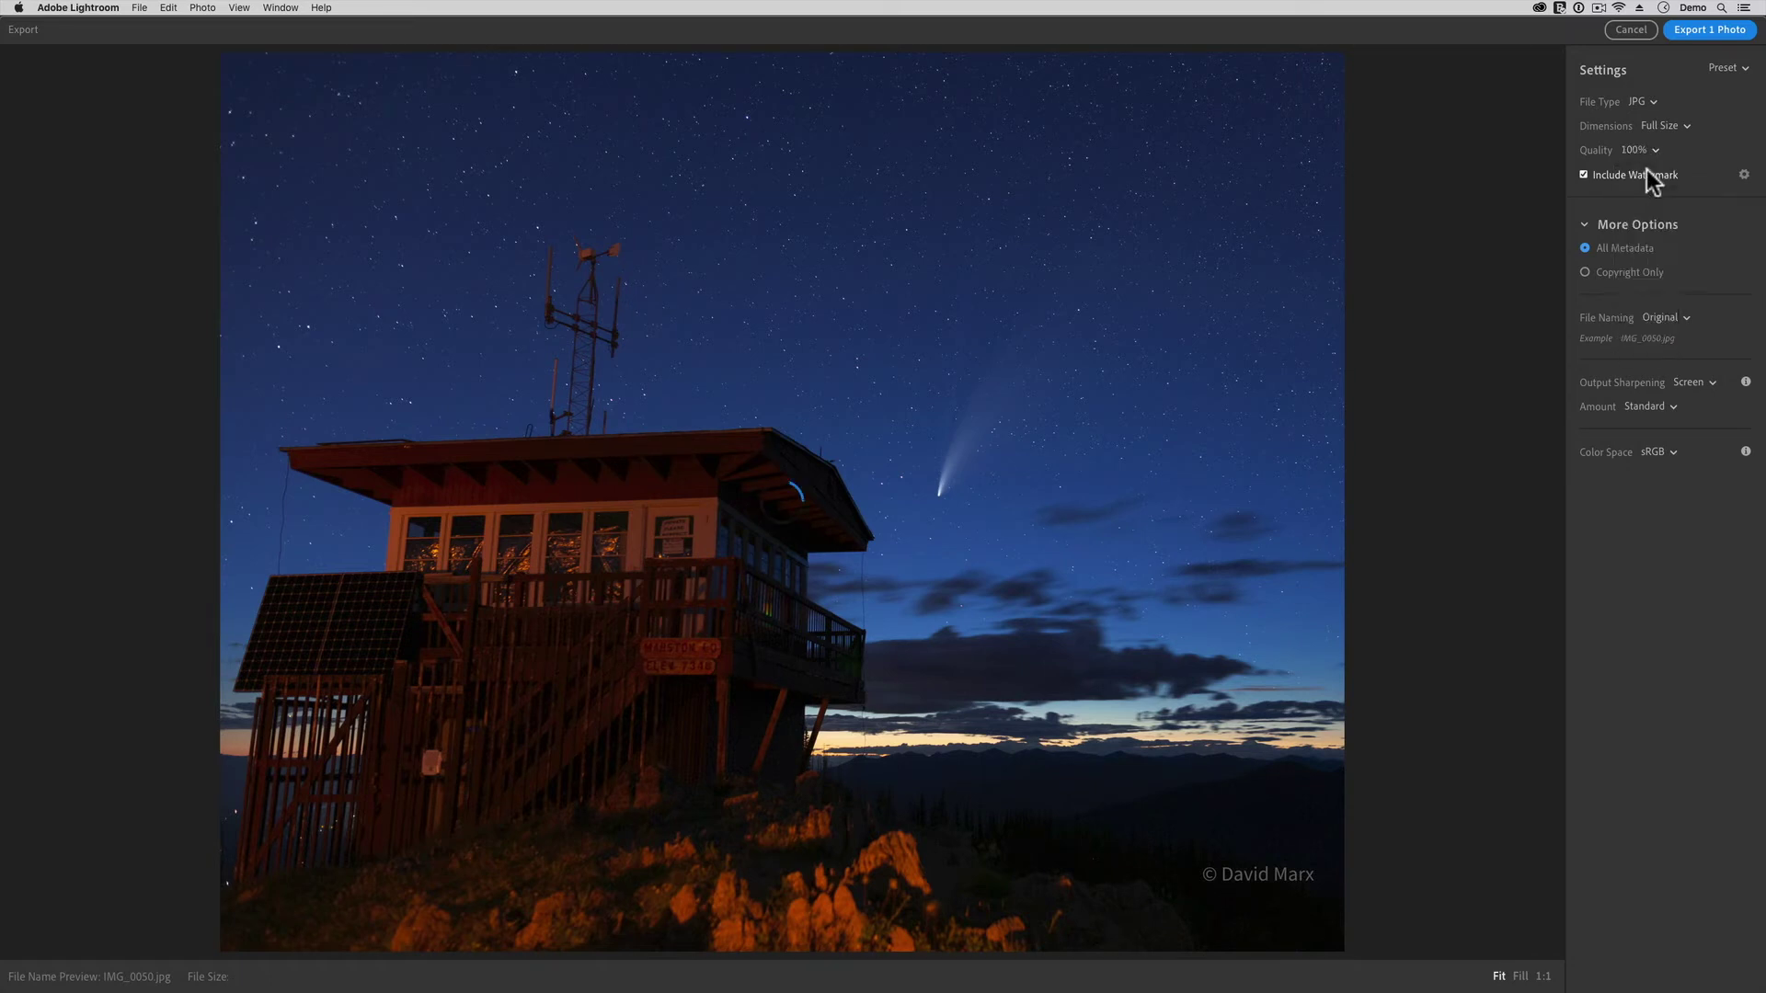
left_click(1582, 174)
left_click(1698, 383)
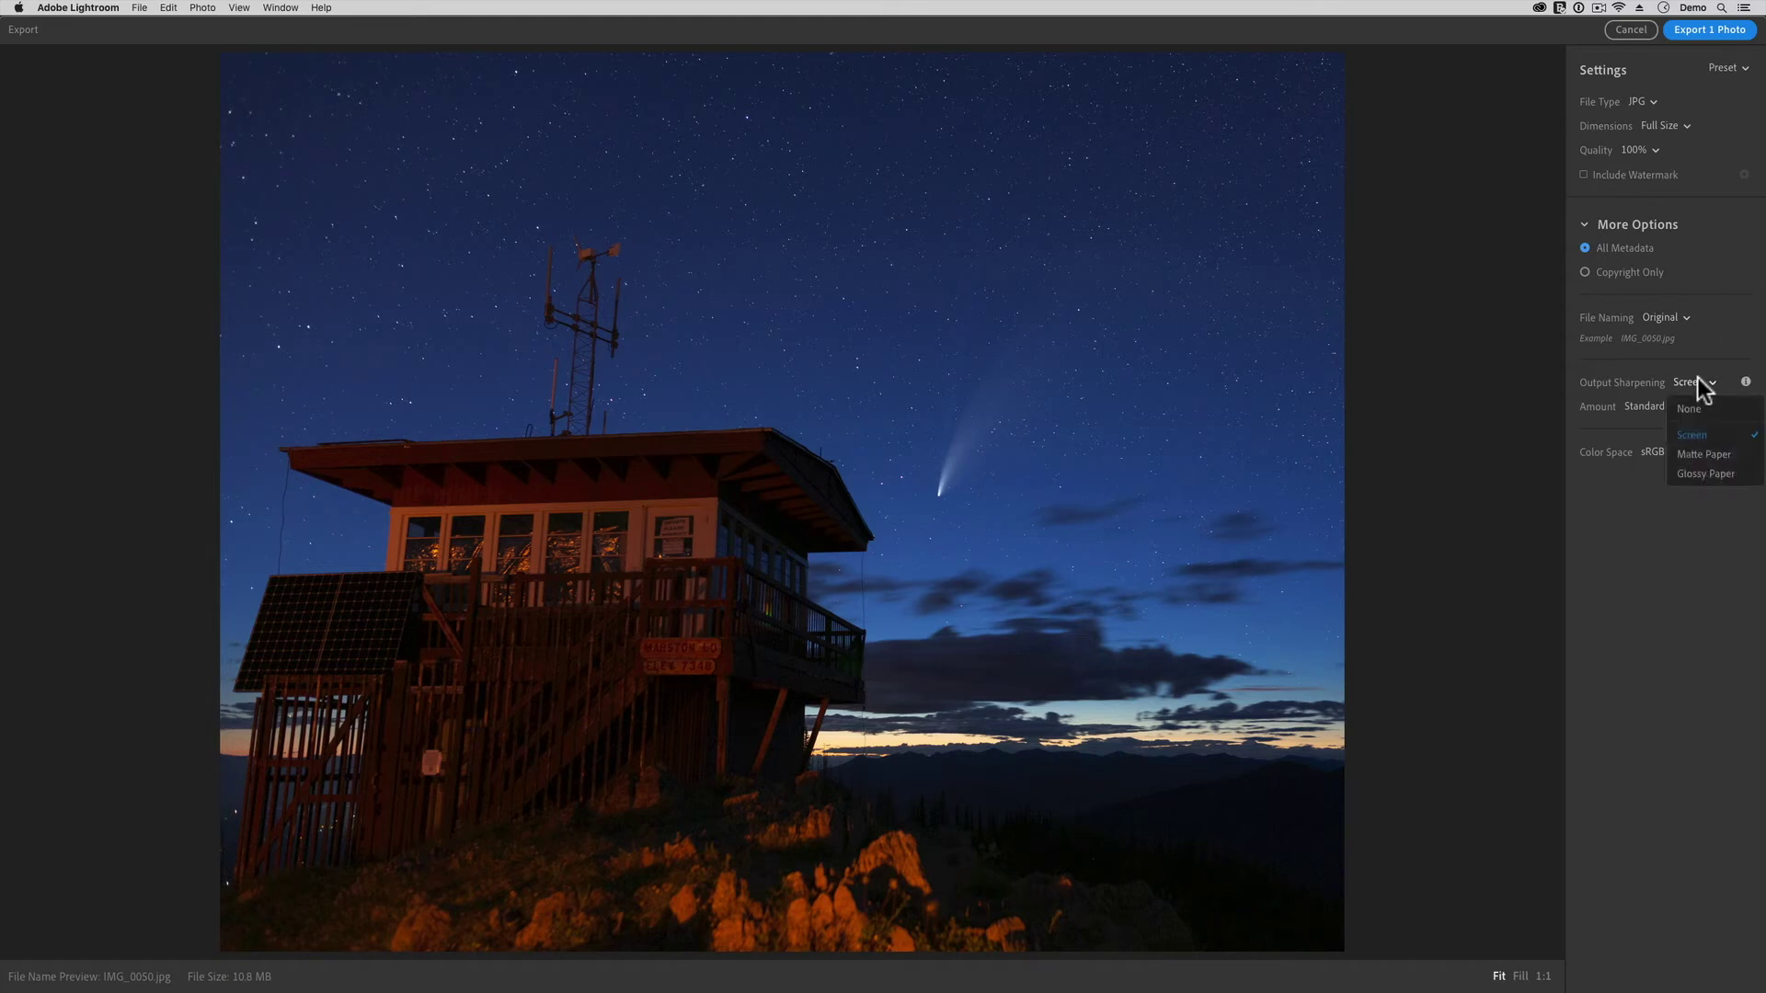
left_click(1708, 471)
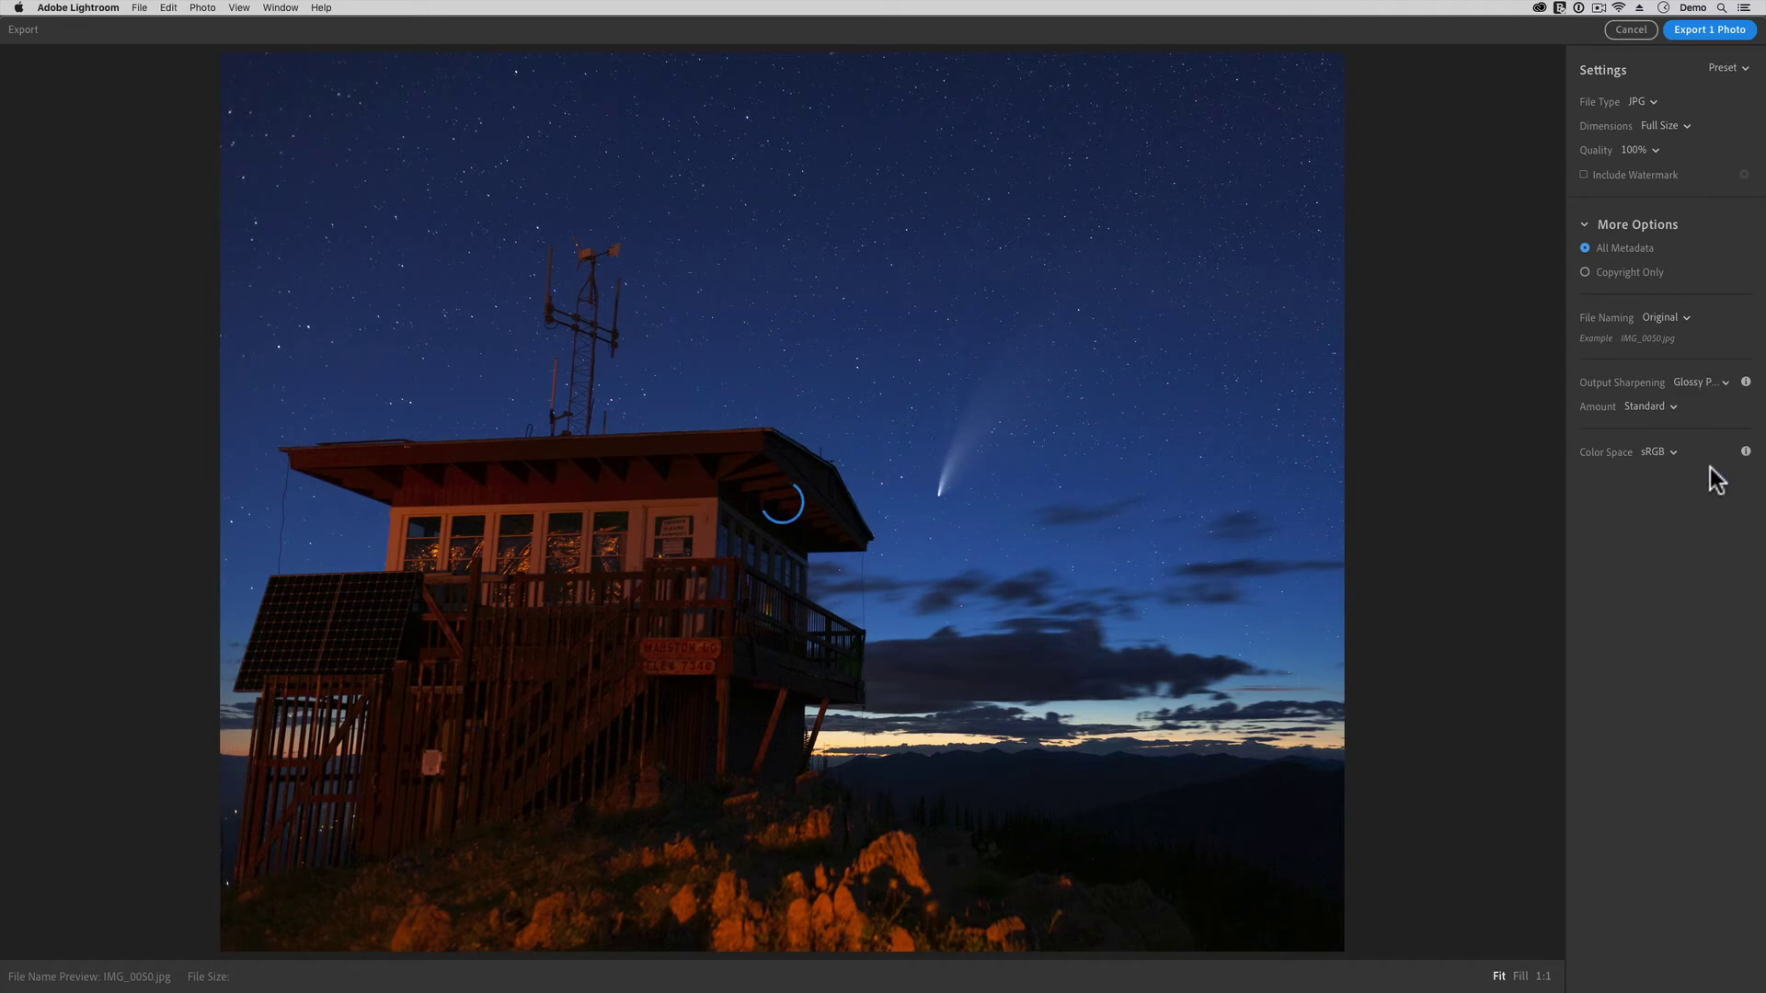
left_click(1657, 406)
left_click(1659, 443)
left_click(1710, 31)
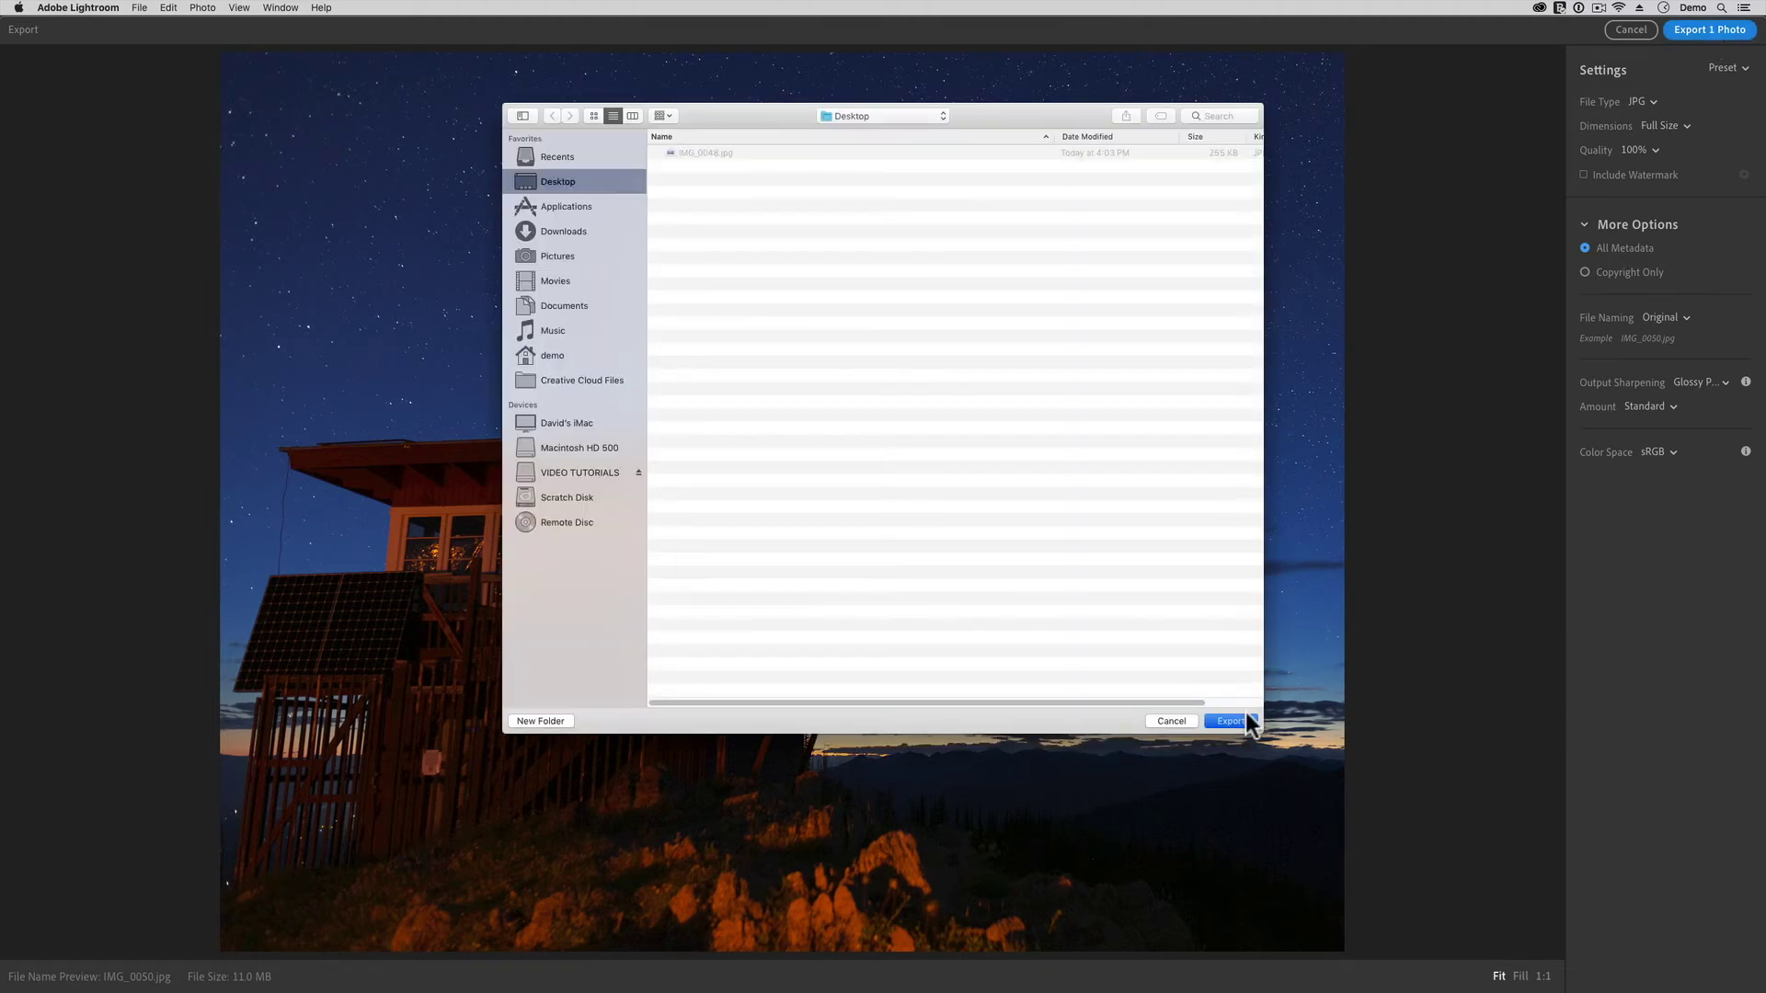
Save the export to the Desktop as IMG_0050.jpg, check it in Quick Look, and return to Lightroom.
left_click(1248, 718)
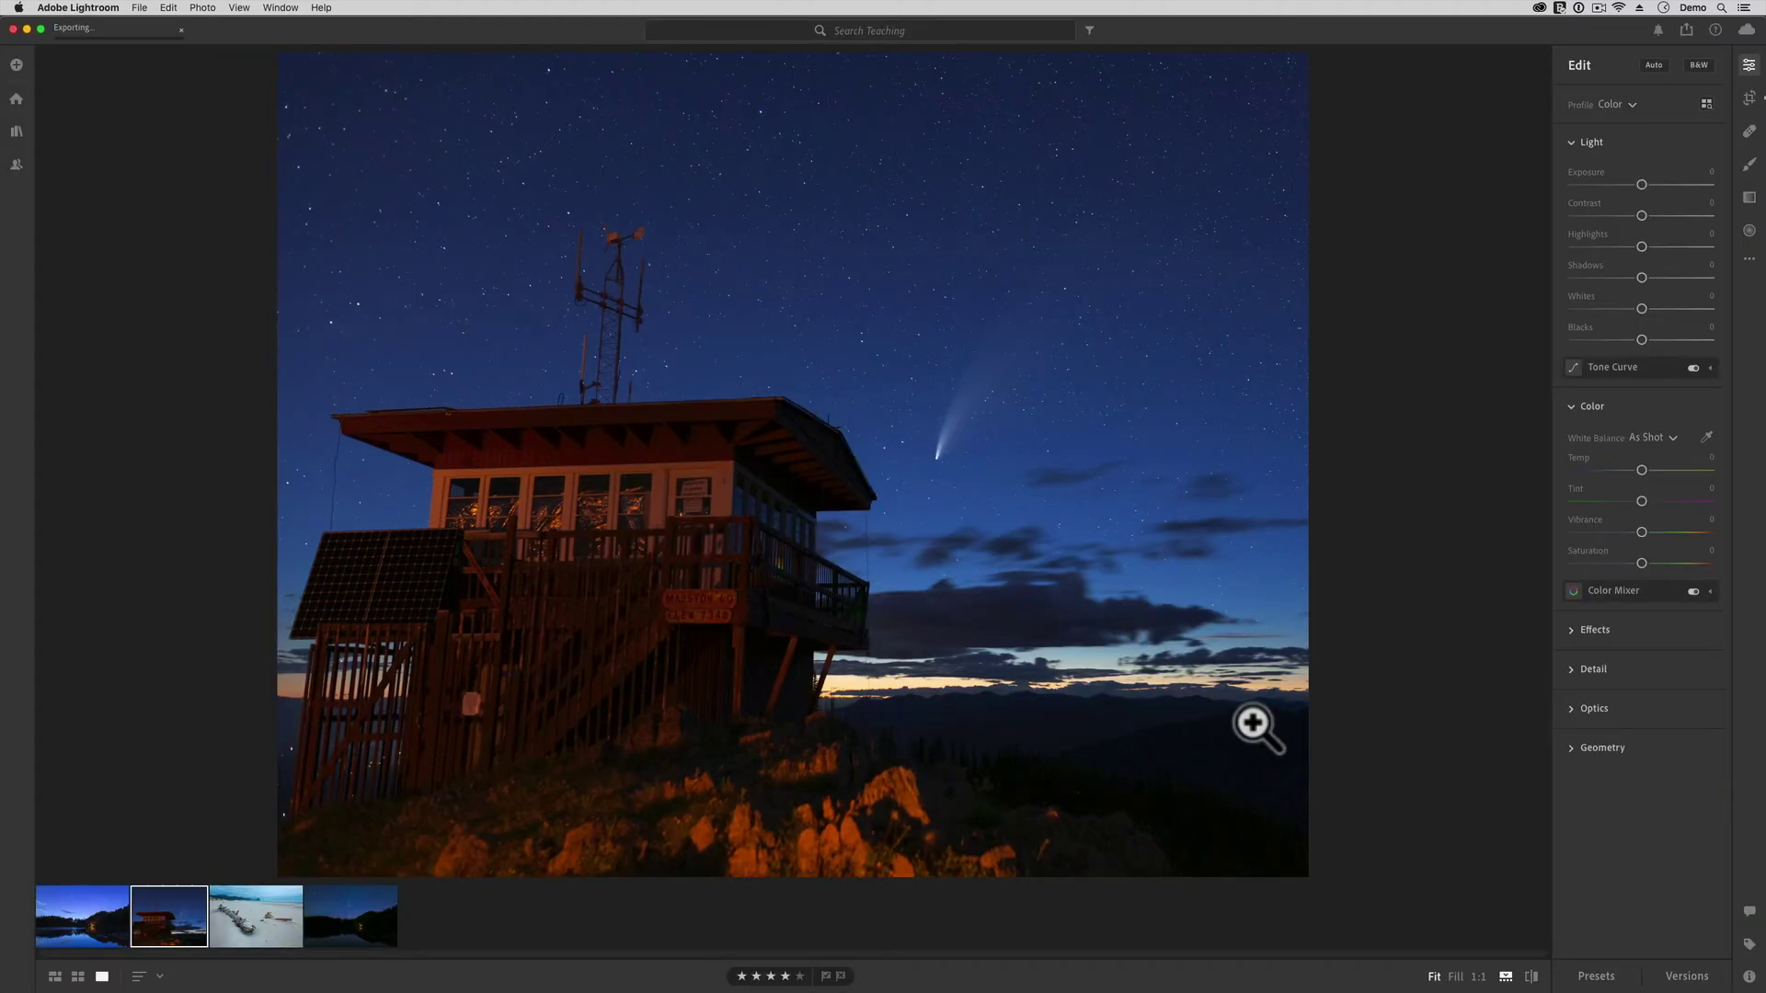
left_click(26, 28)
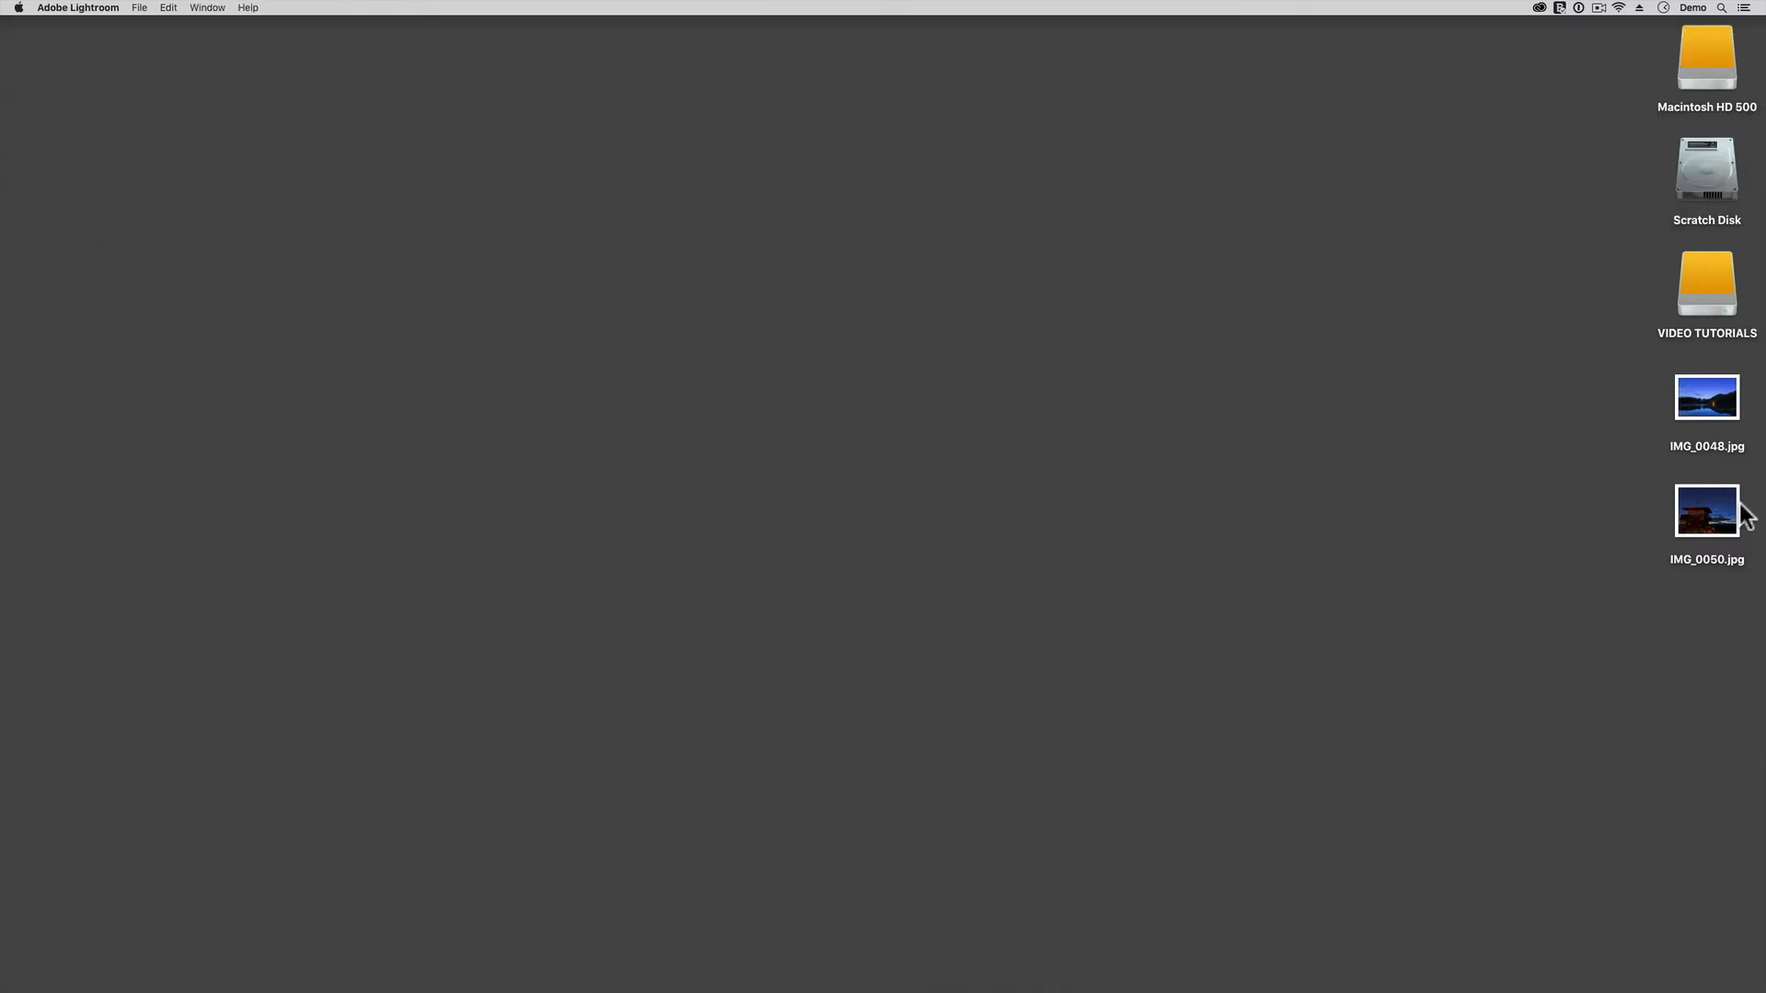
left_click(1706, 504)
key("space")
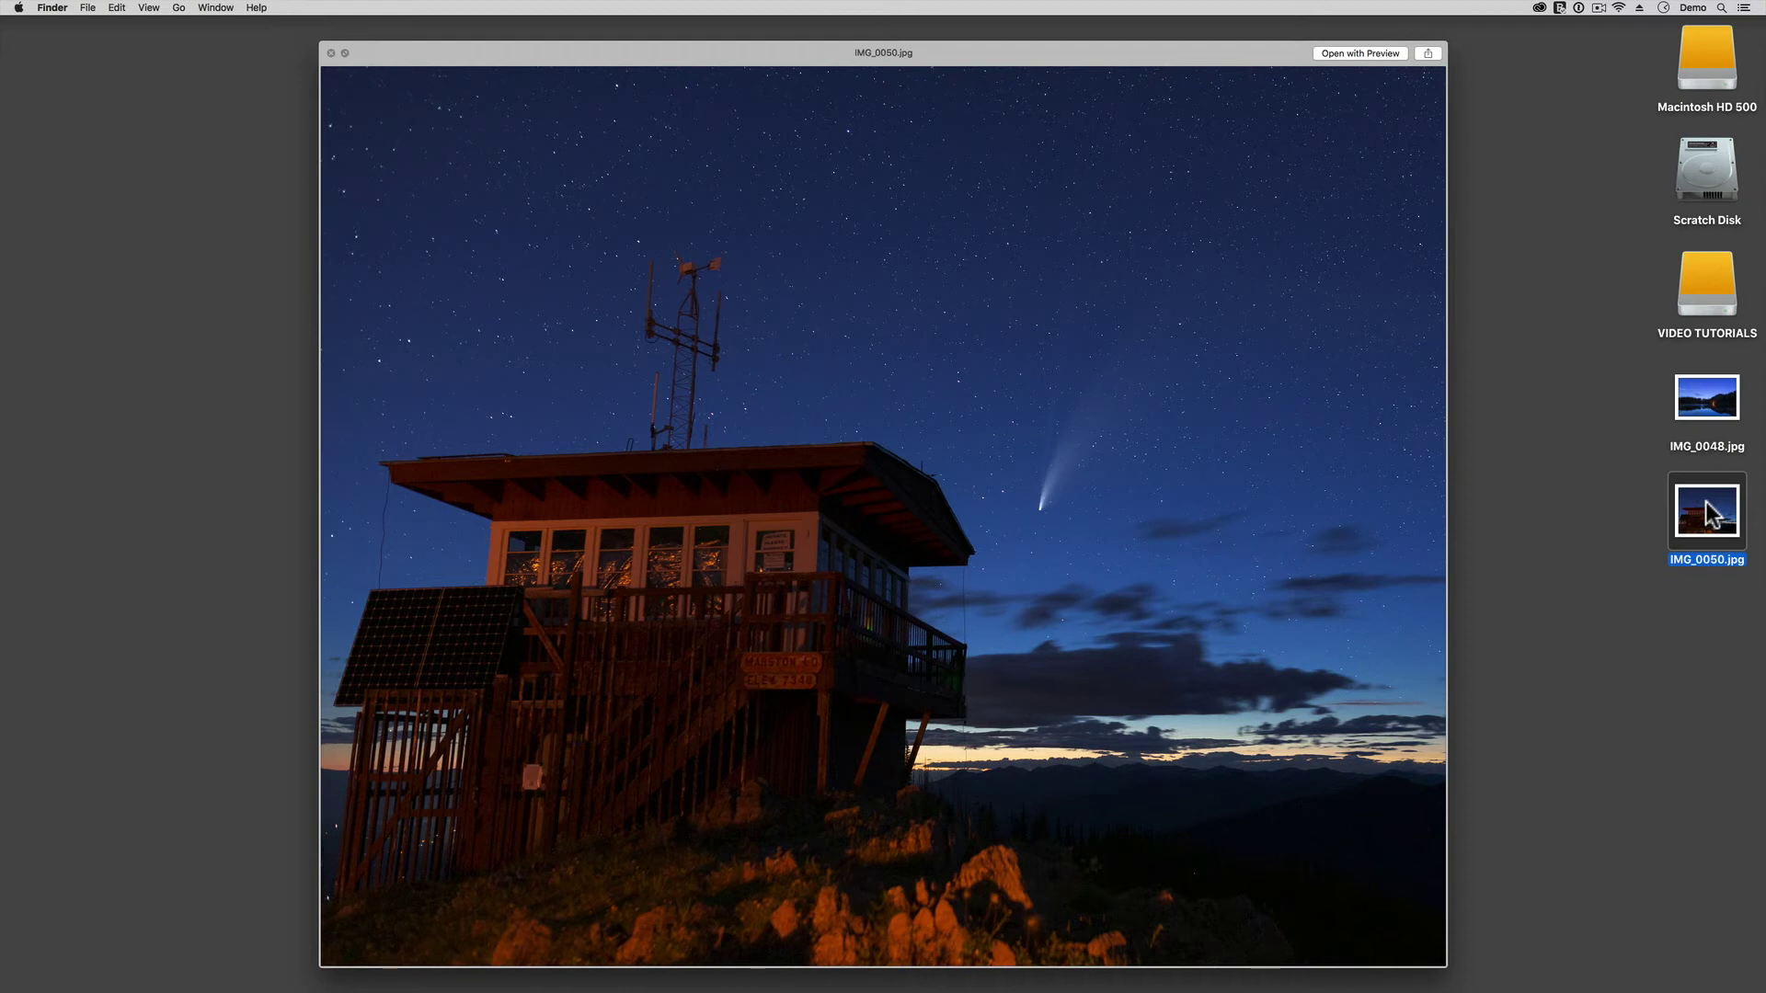
left_click(330, 53)
left_click(913, 978)
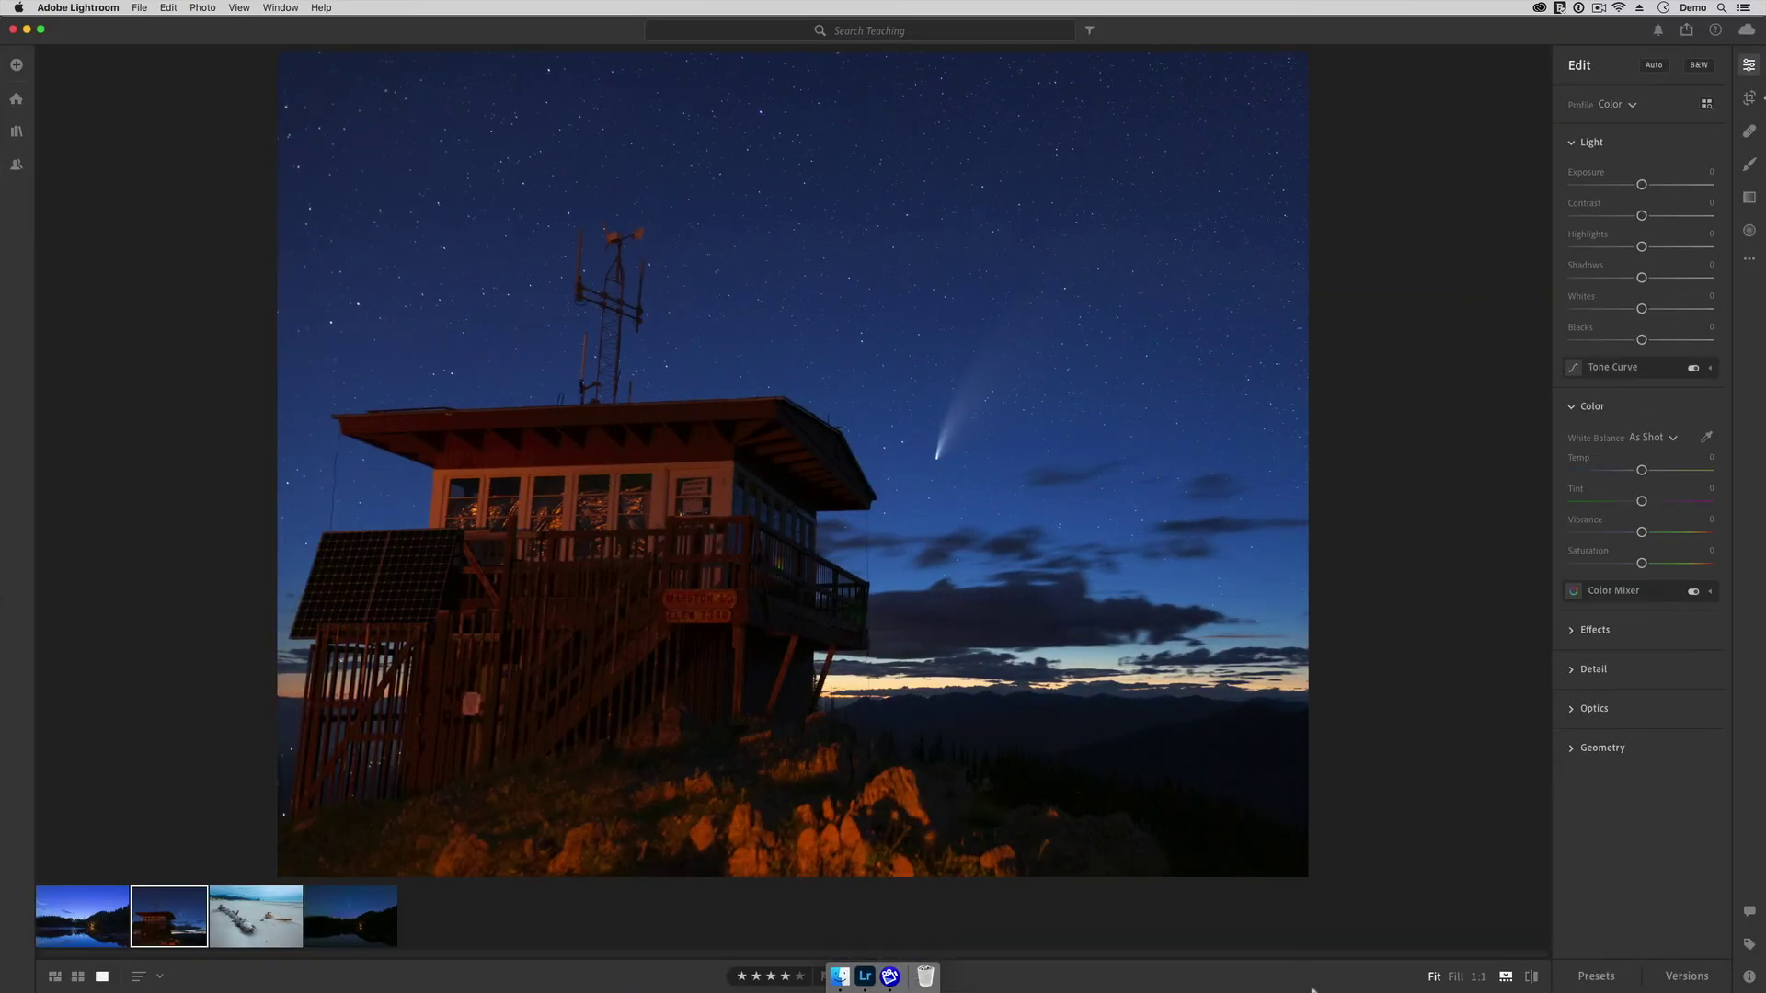
Save the current edit as a new version named '8x10 Print Ready'.
left_click(1685, 977)
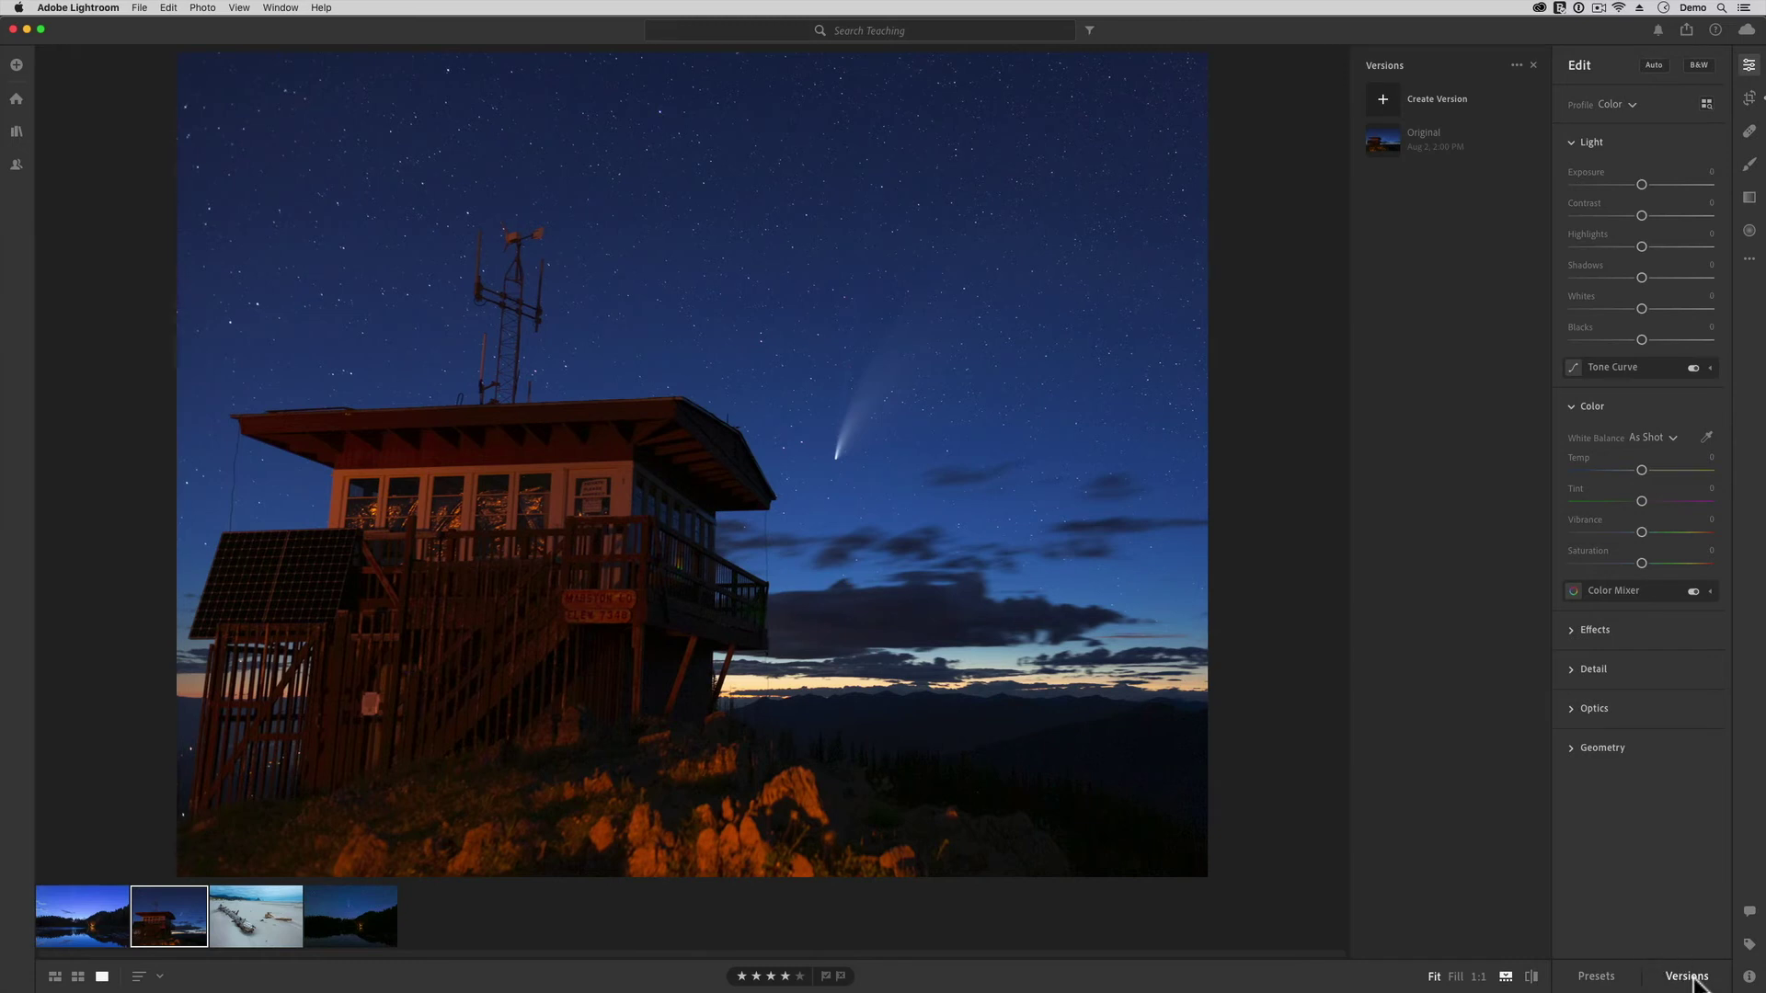
left_click(1381, 99)
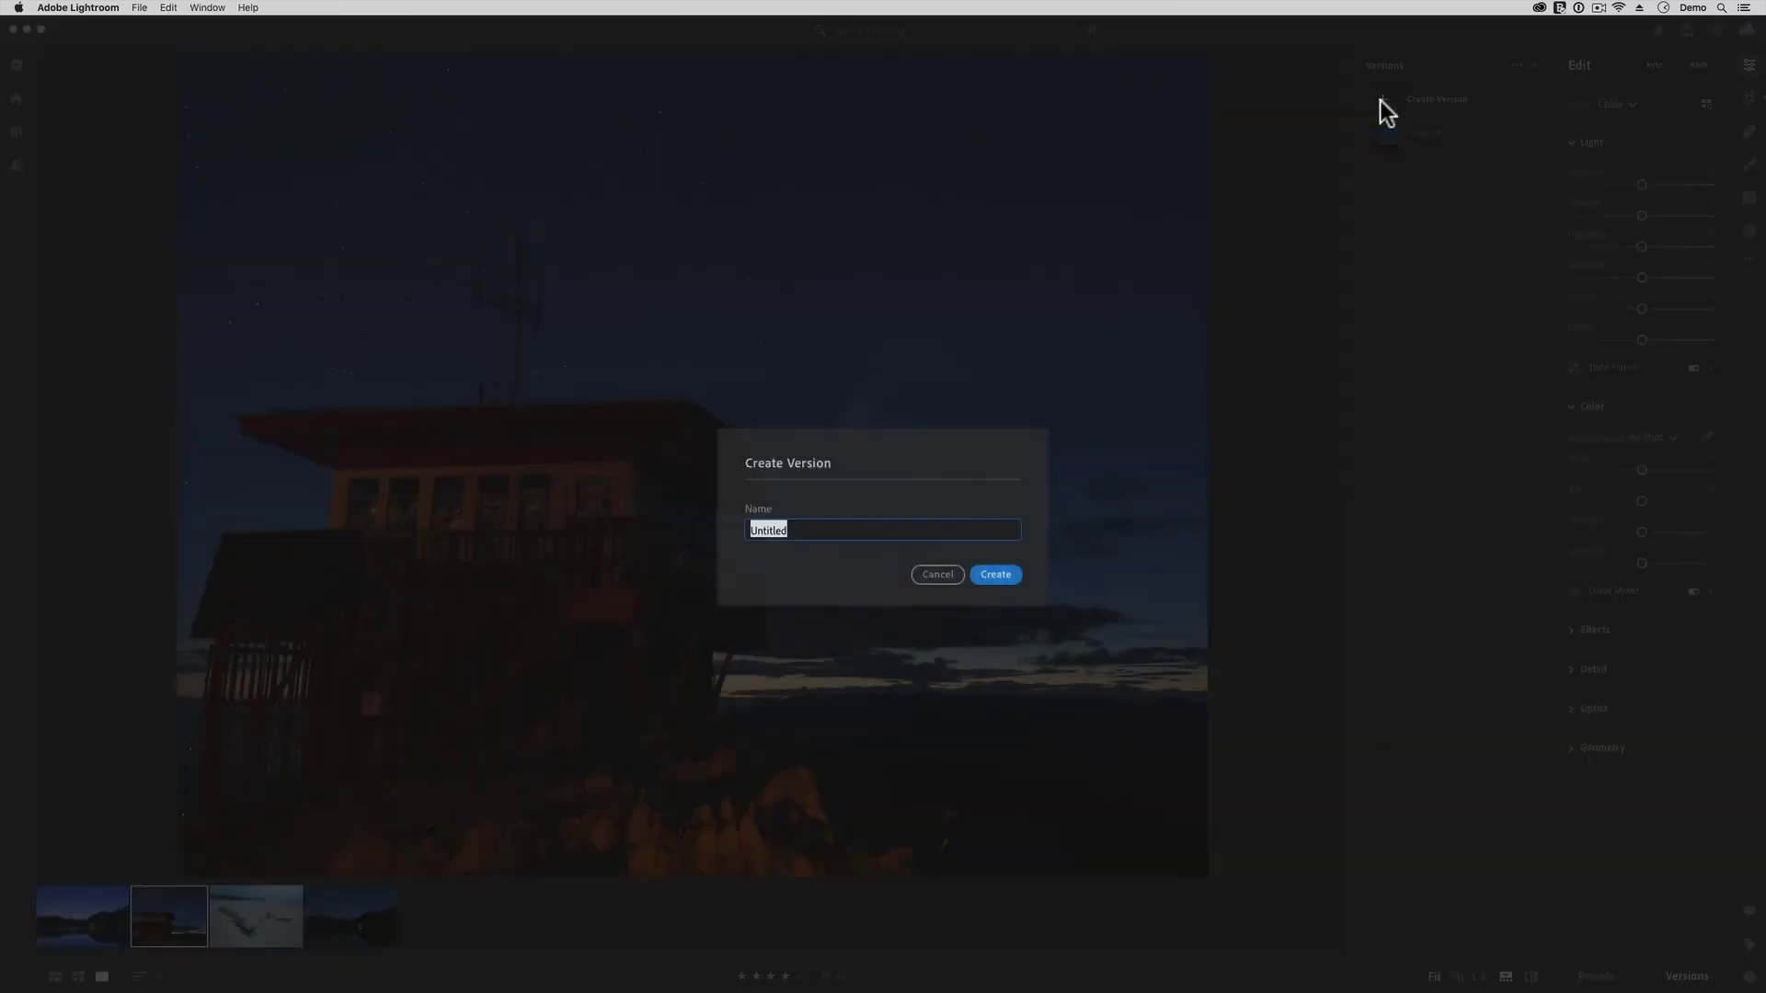
type("8x10 Print Ready")
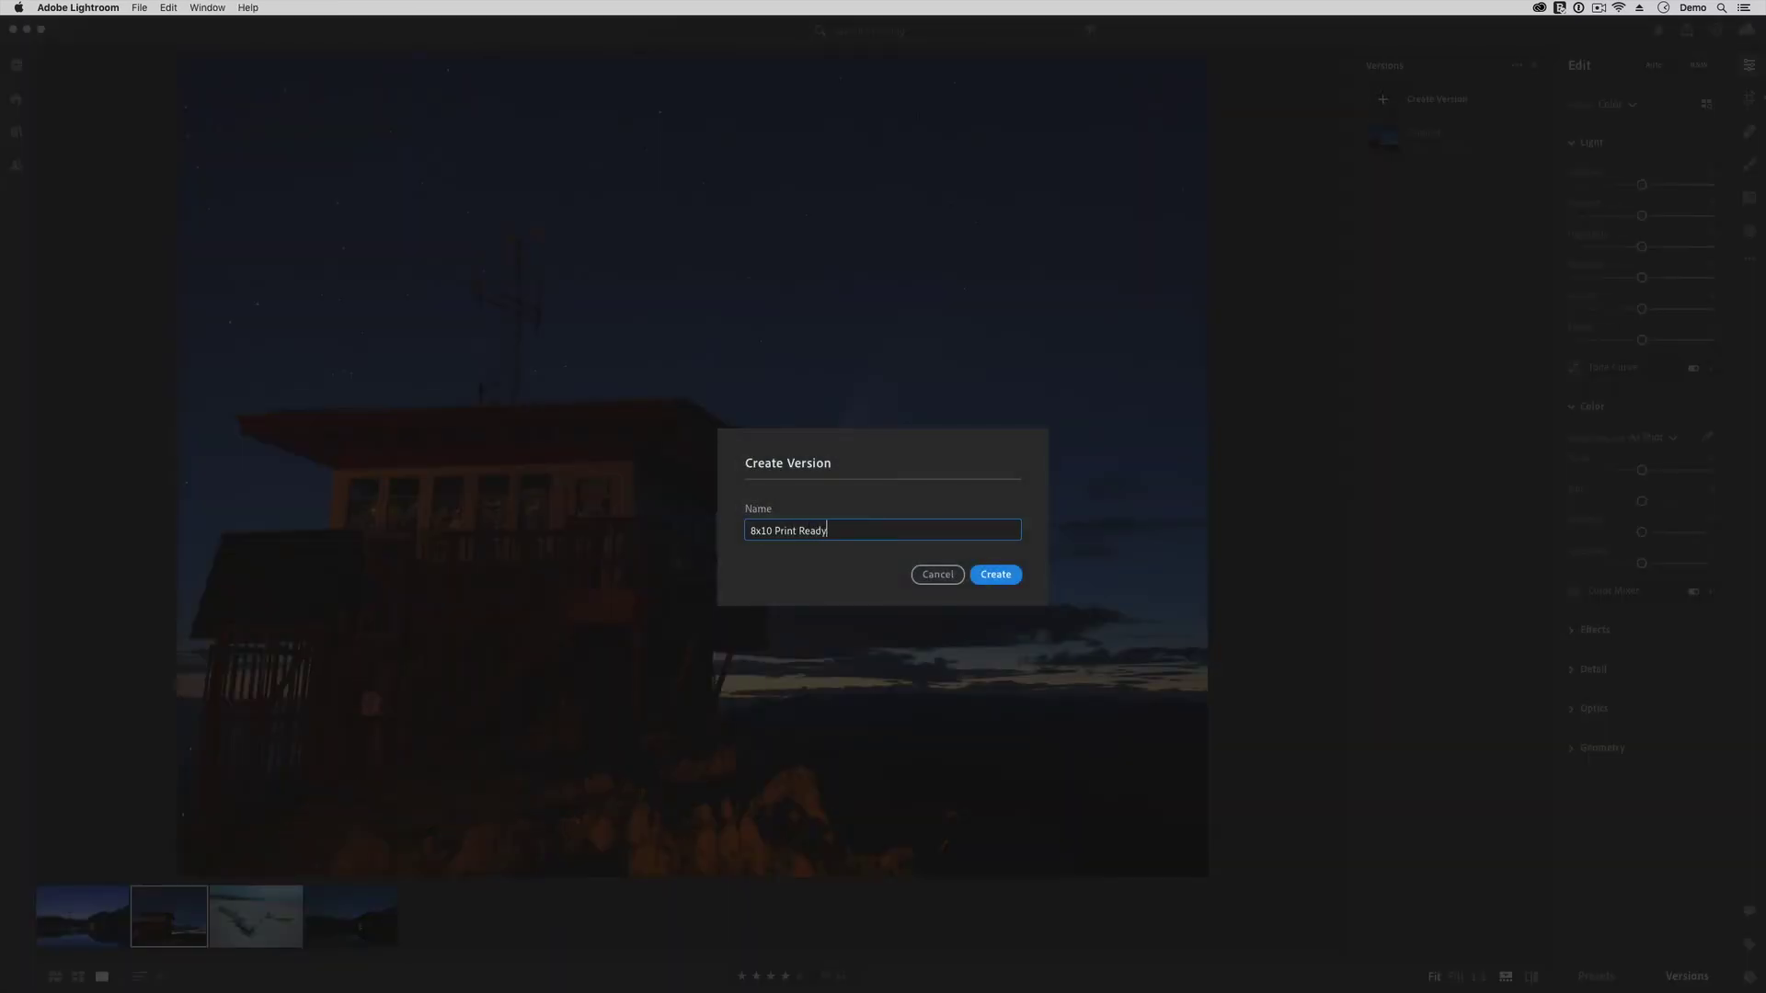
key("Return")
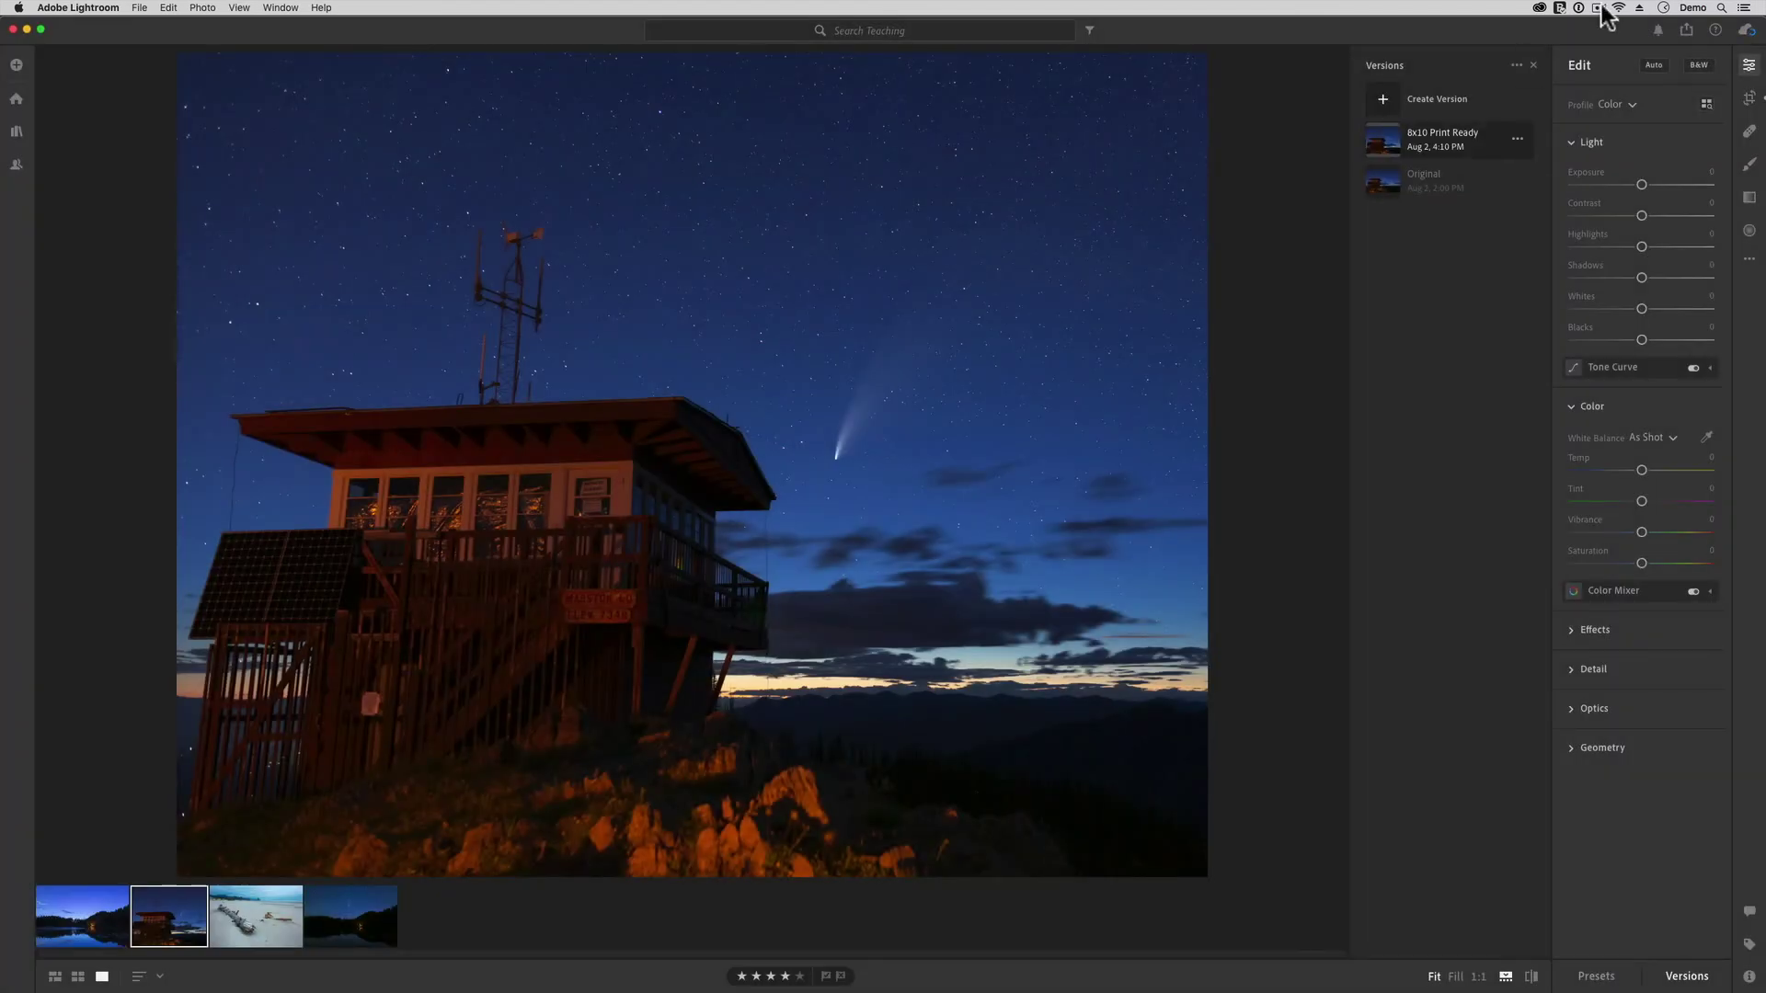
Reset the crop to Original, apply the 8x10 Print Ready version, then select the beach photo in grid view.
left_click(1750, 98)
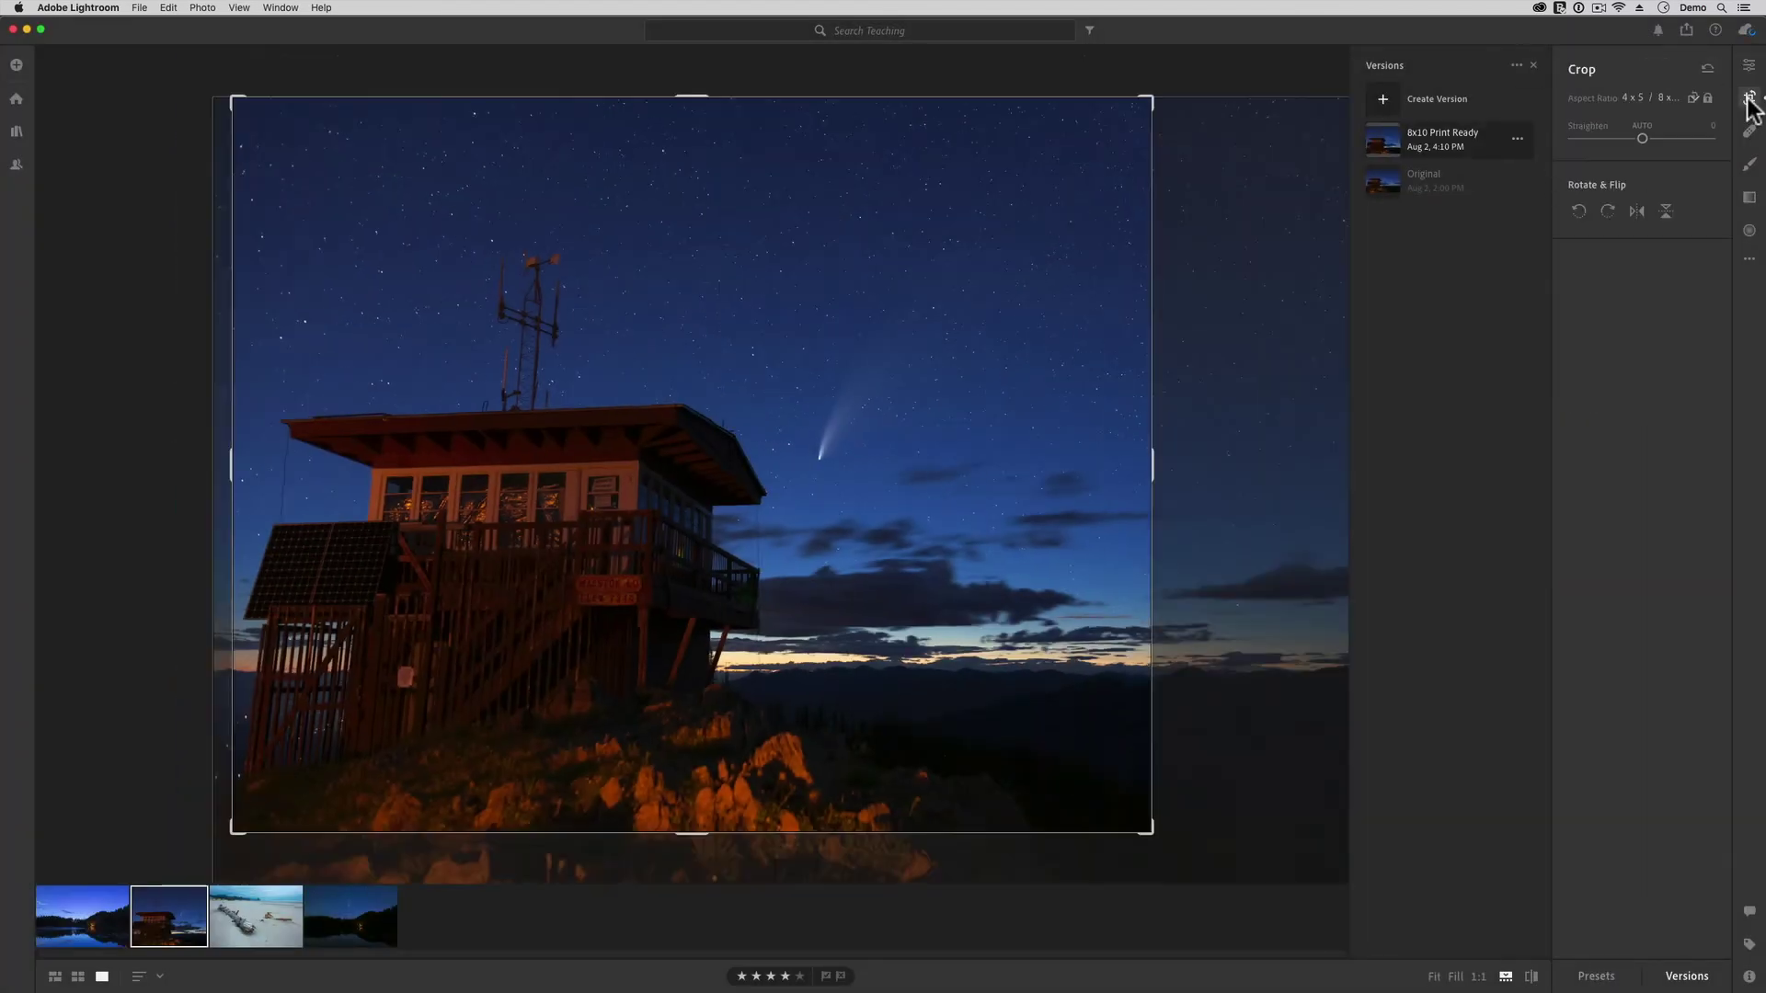
left_click(1647, 96)
left_click(1637, 142)
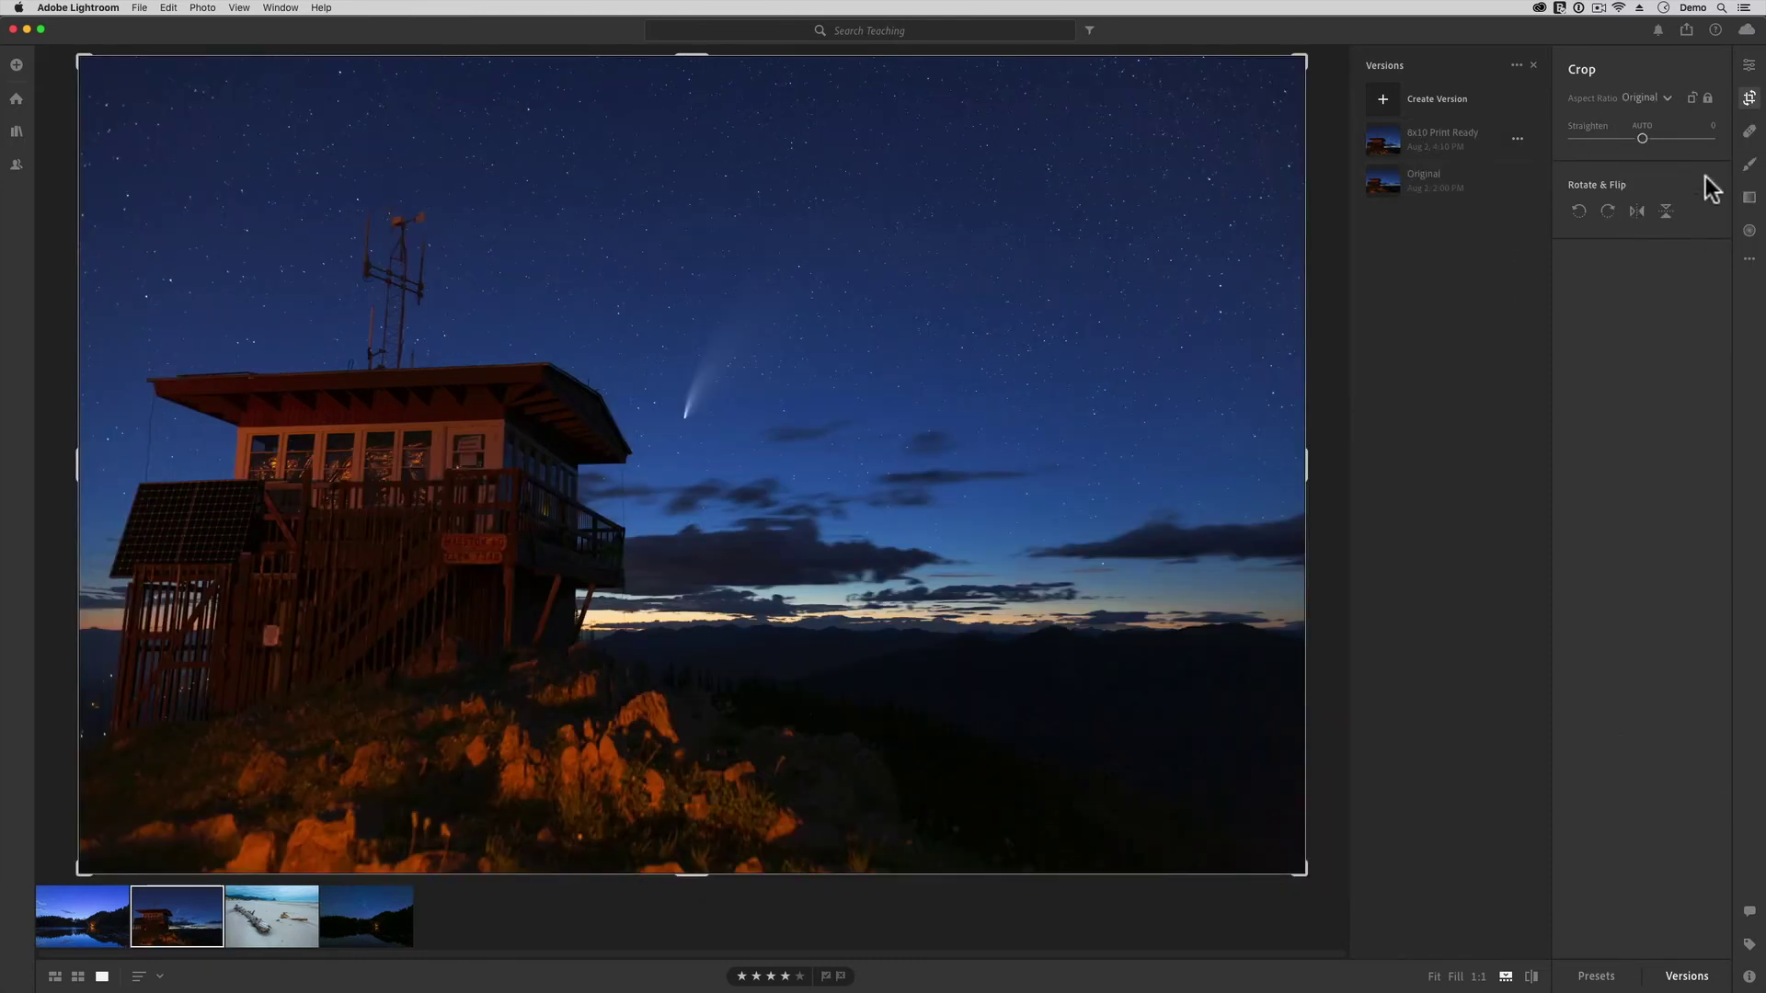
left_click(1749, 97)
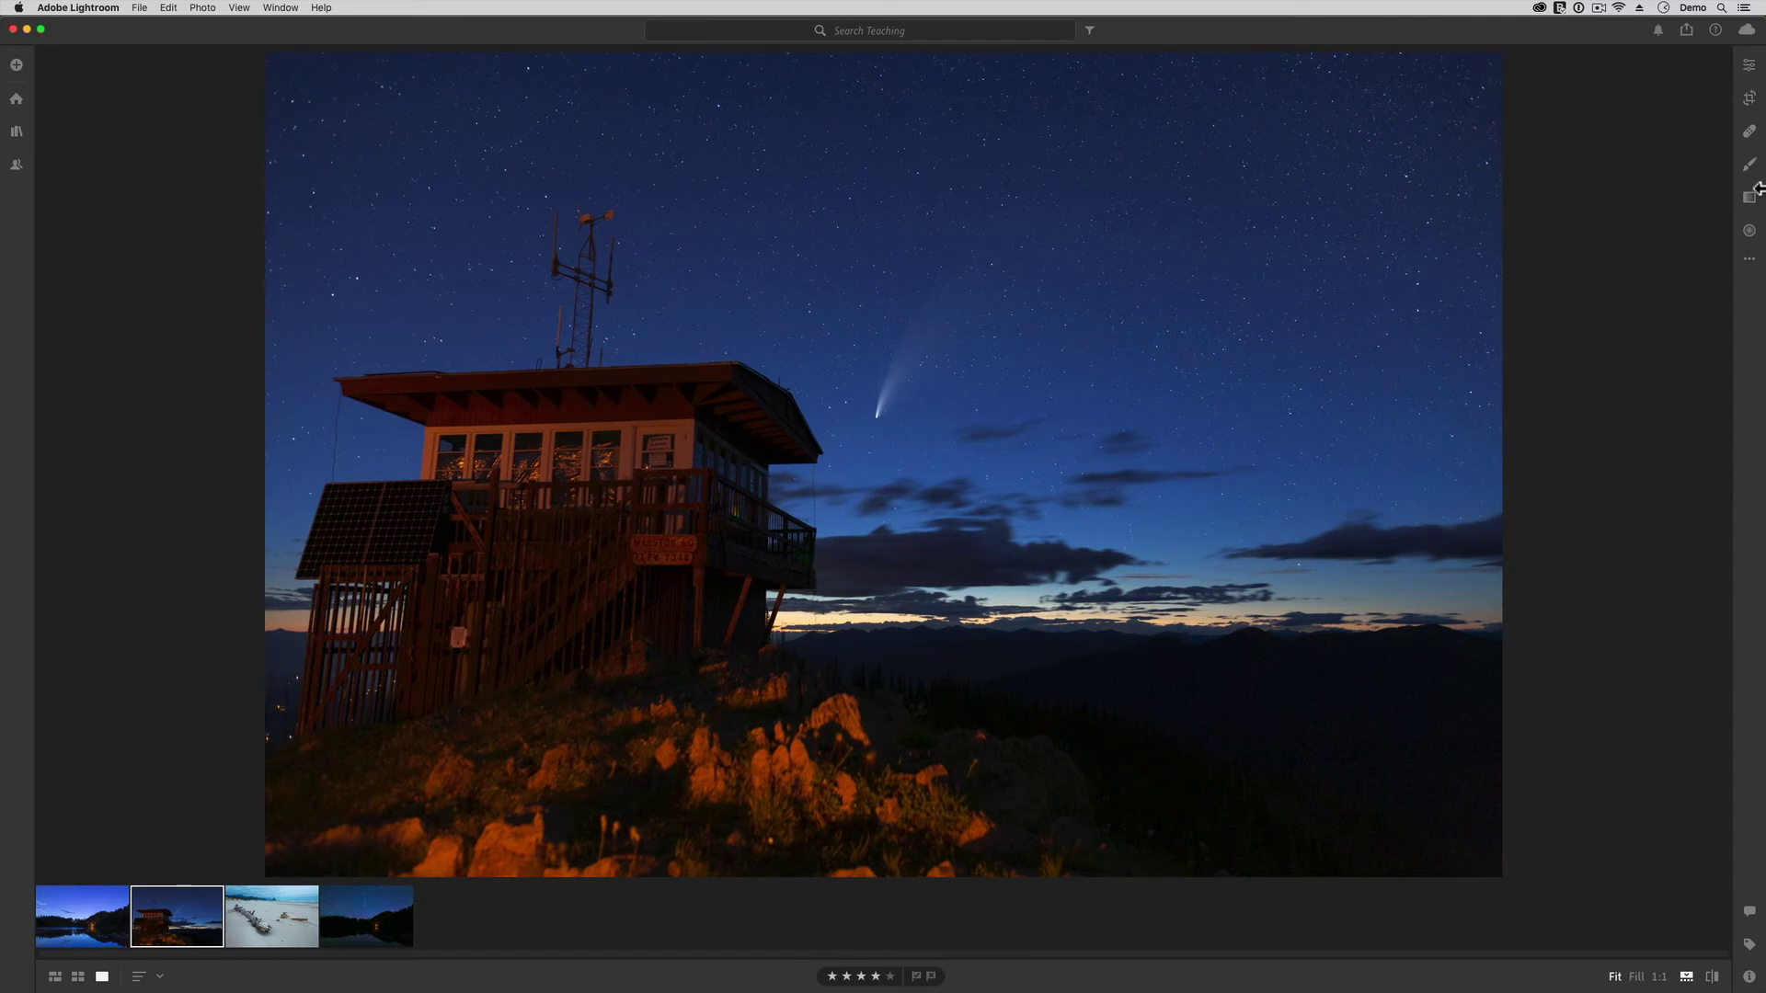
left_click(1749, 65)
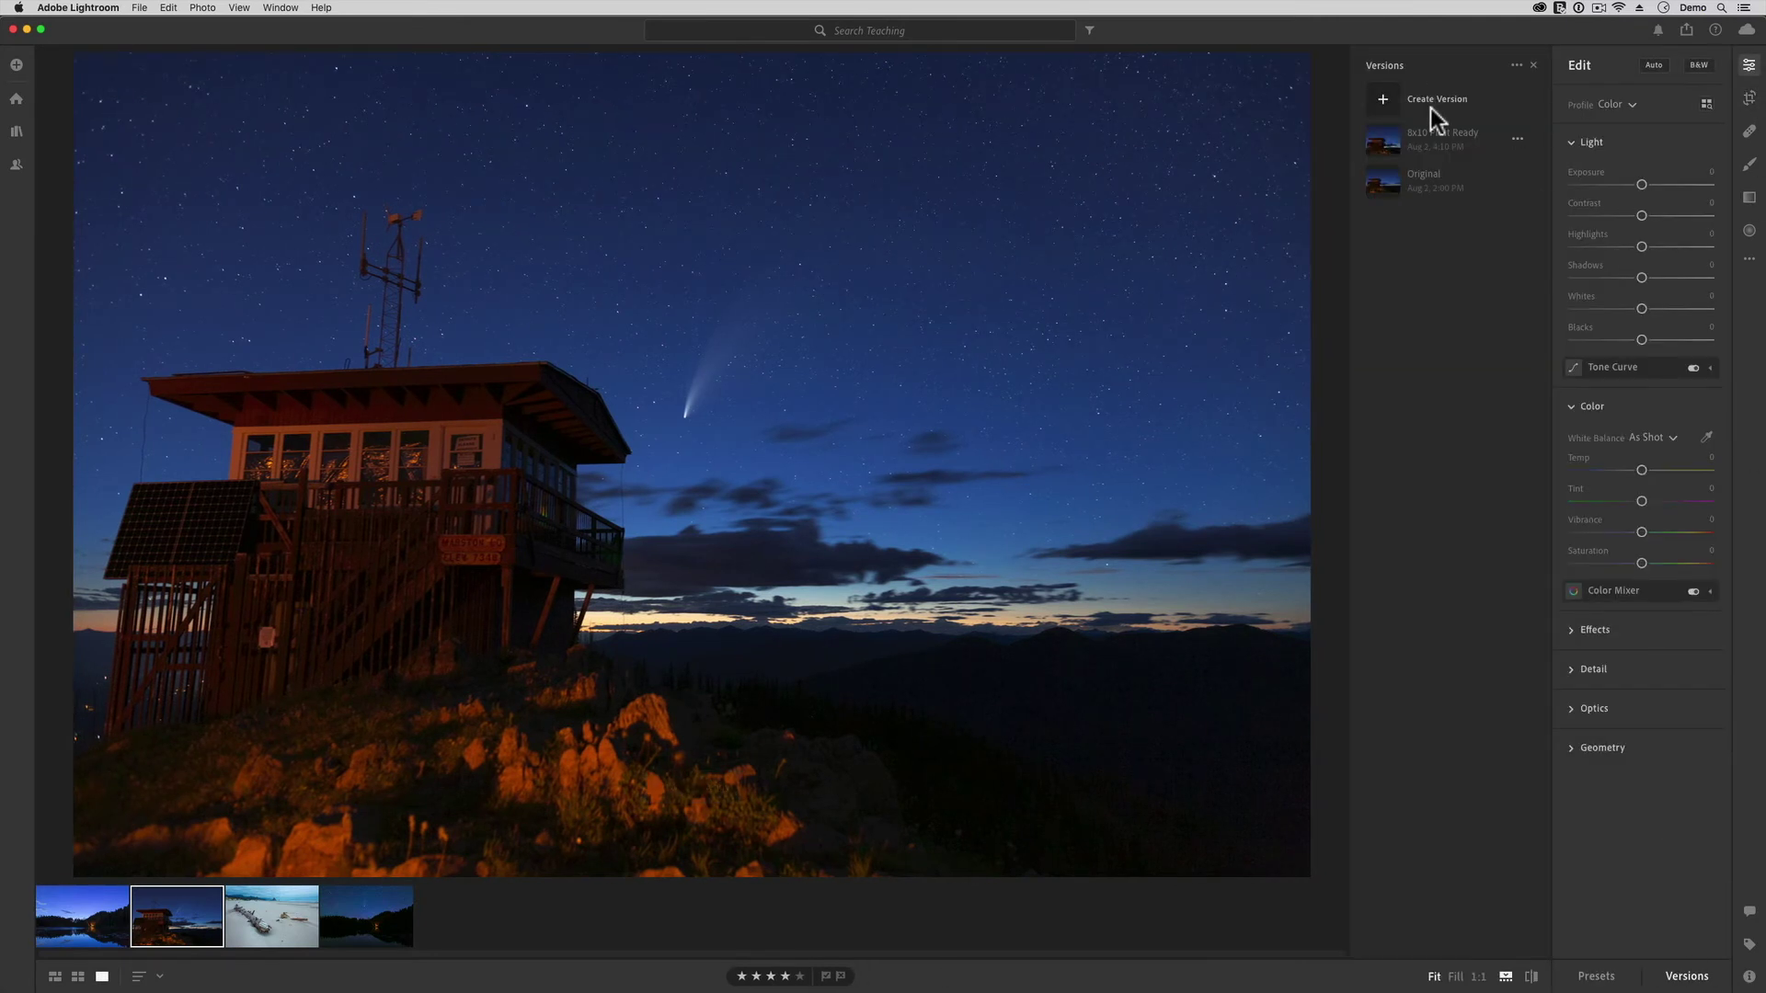
left_click(1431, 139)
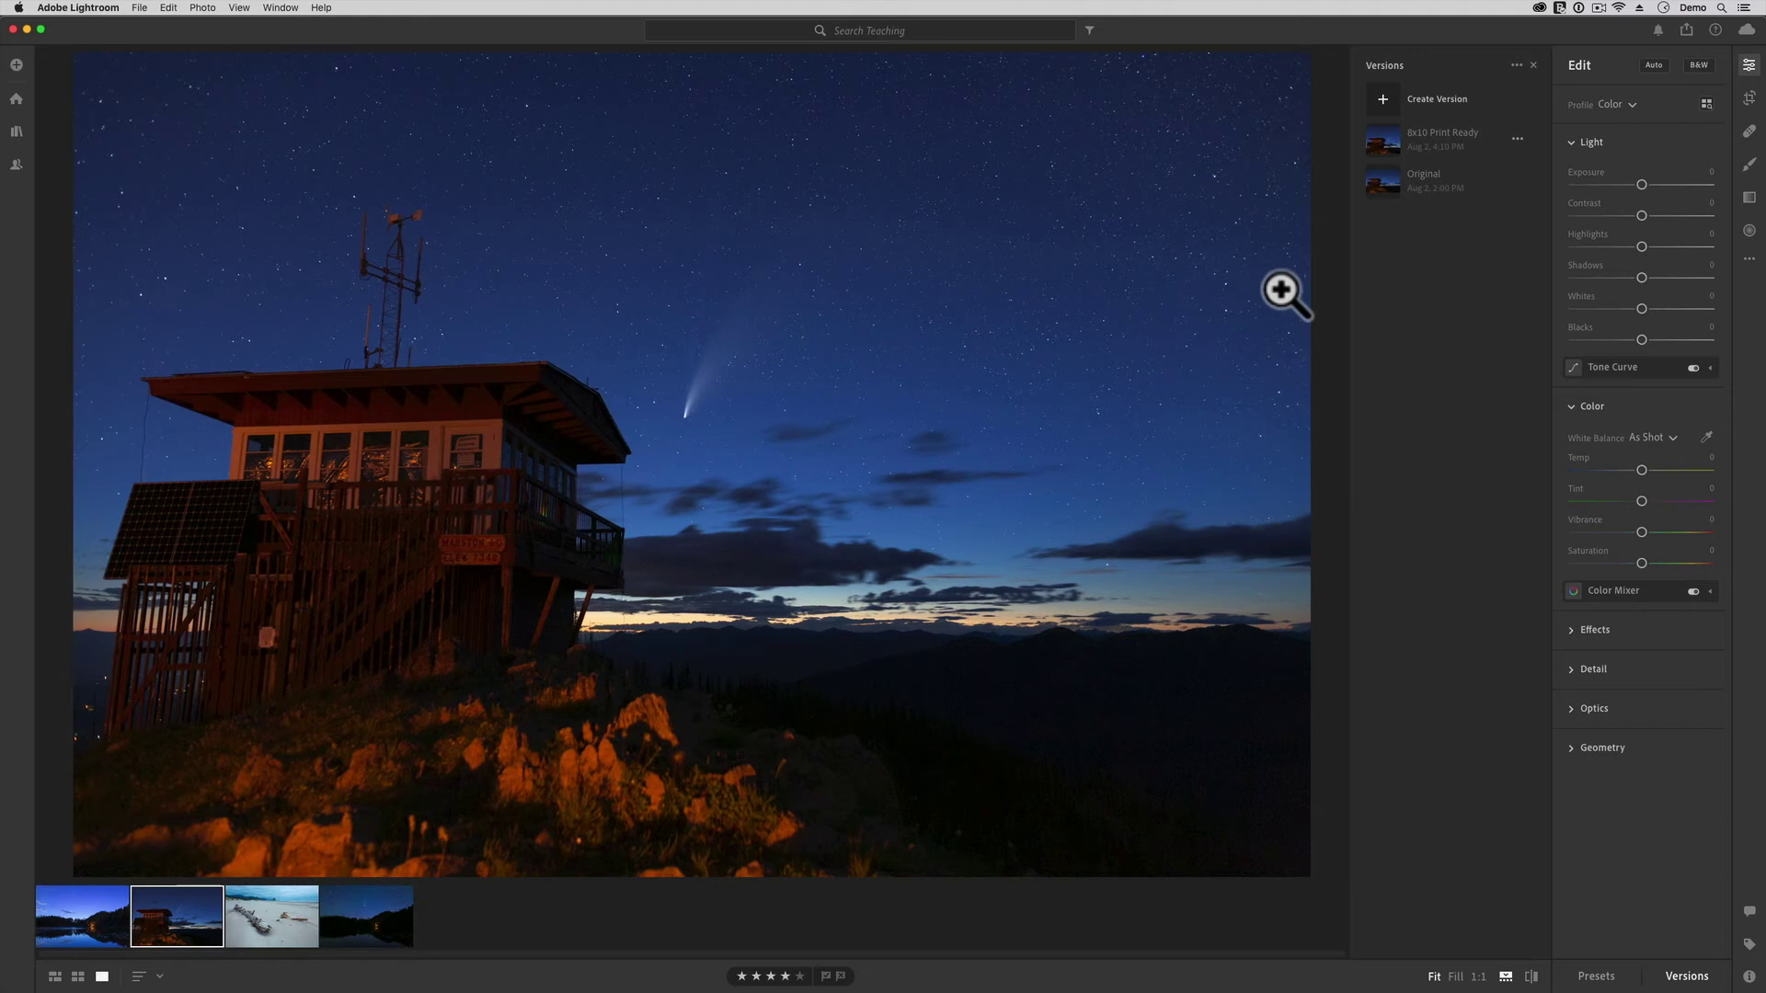
key("g")
left_click(935, 273)
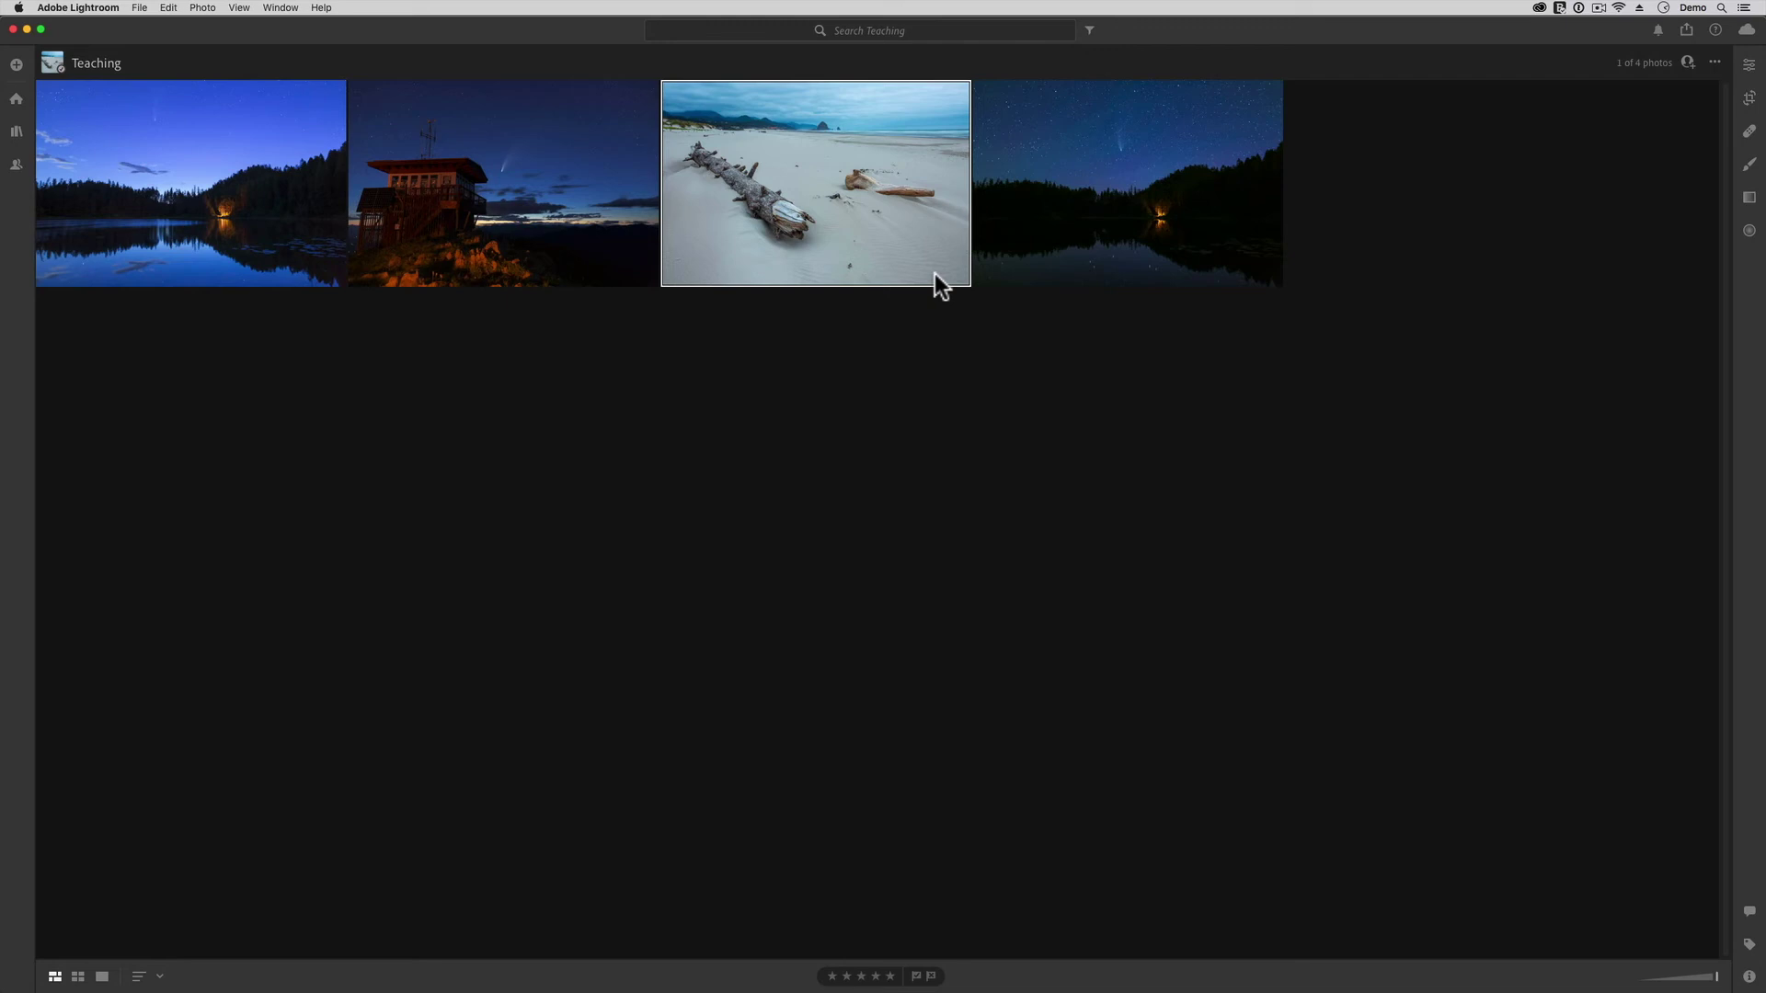
Export the beach photo to the Desktop as TIF, 16 bits, ProPhoto RGB, output sharpening None.
key("super+shift+e")
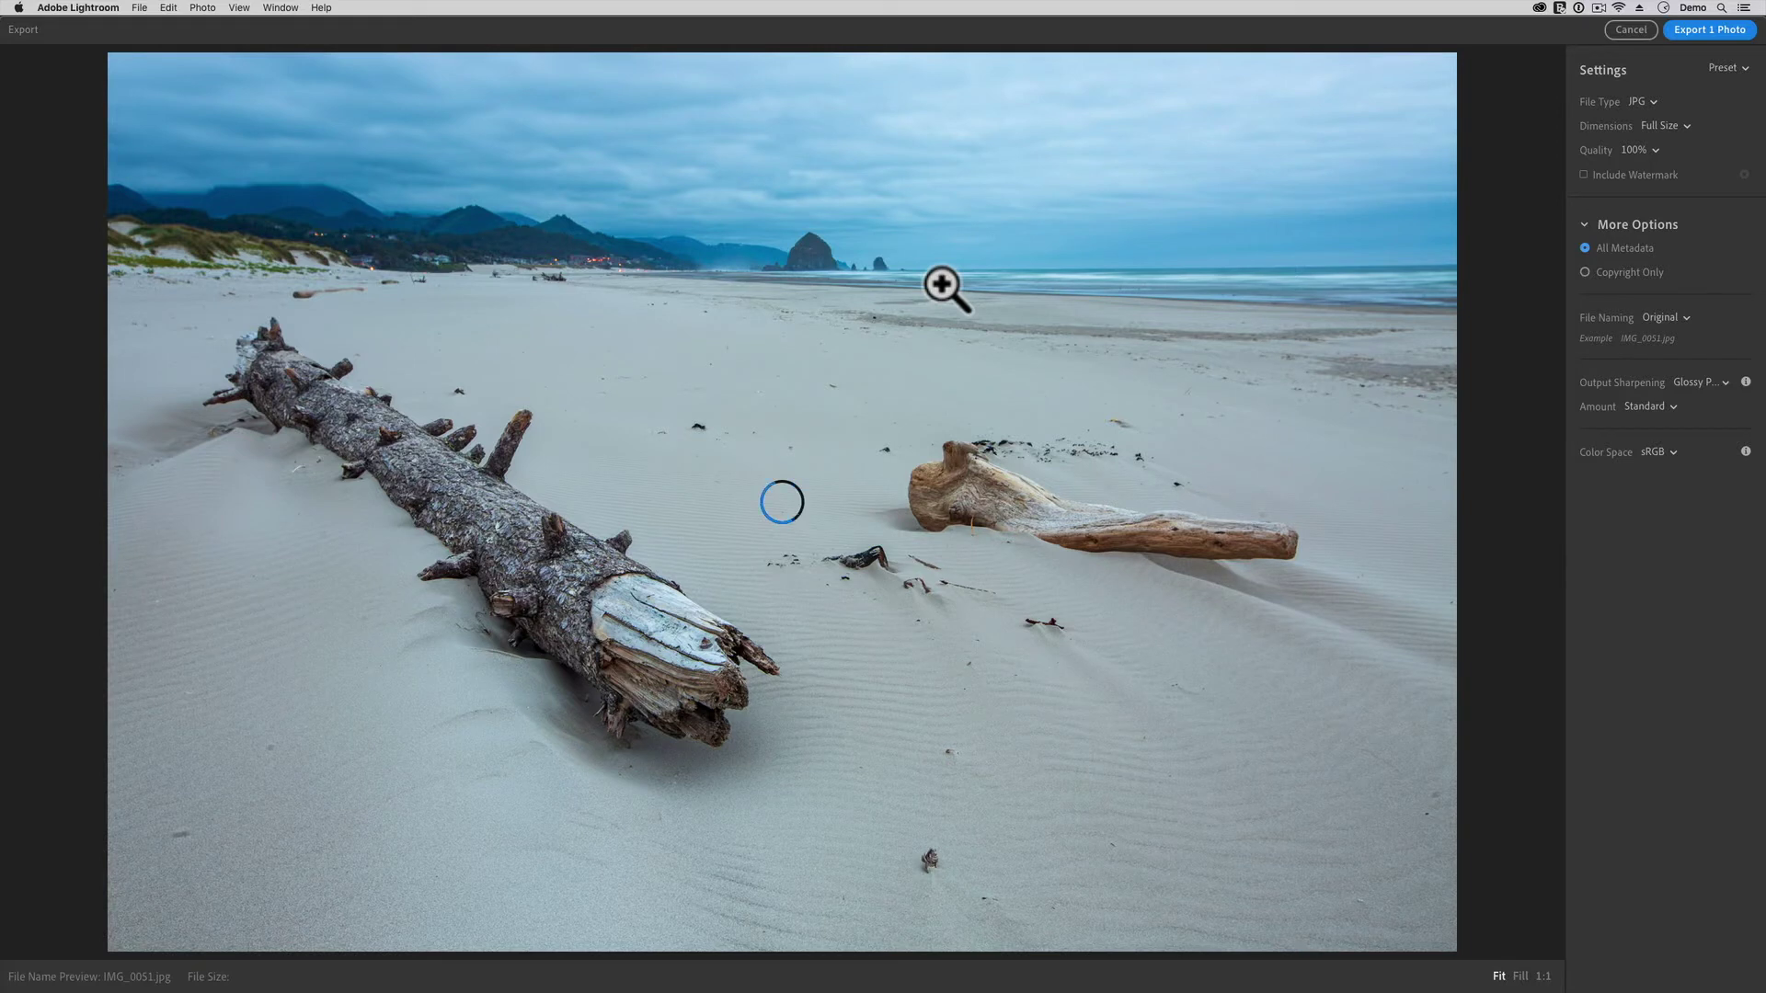
left_click(1644, 101)
left_click(1653, 149)
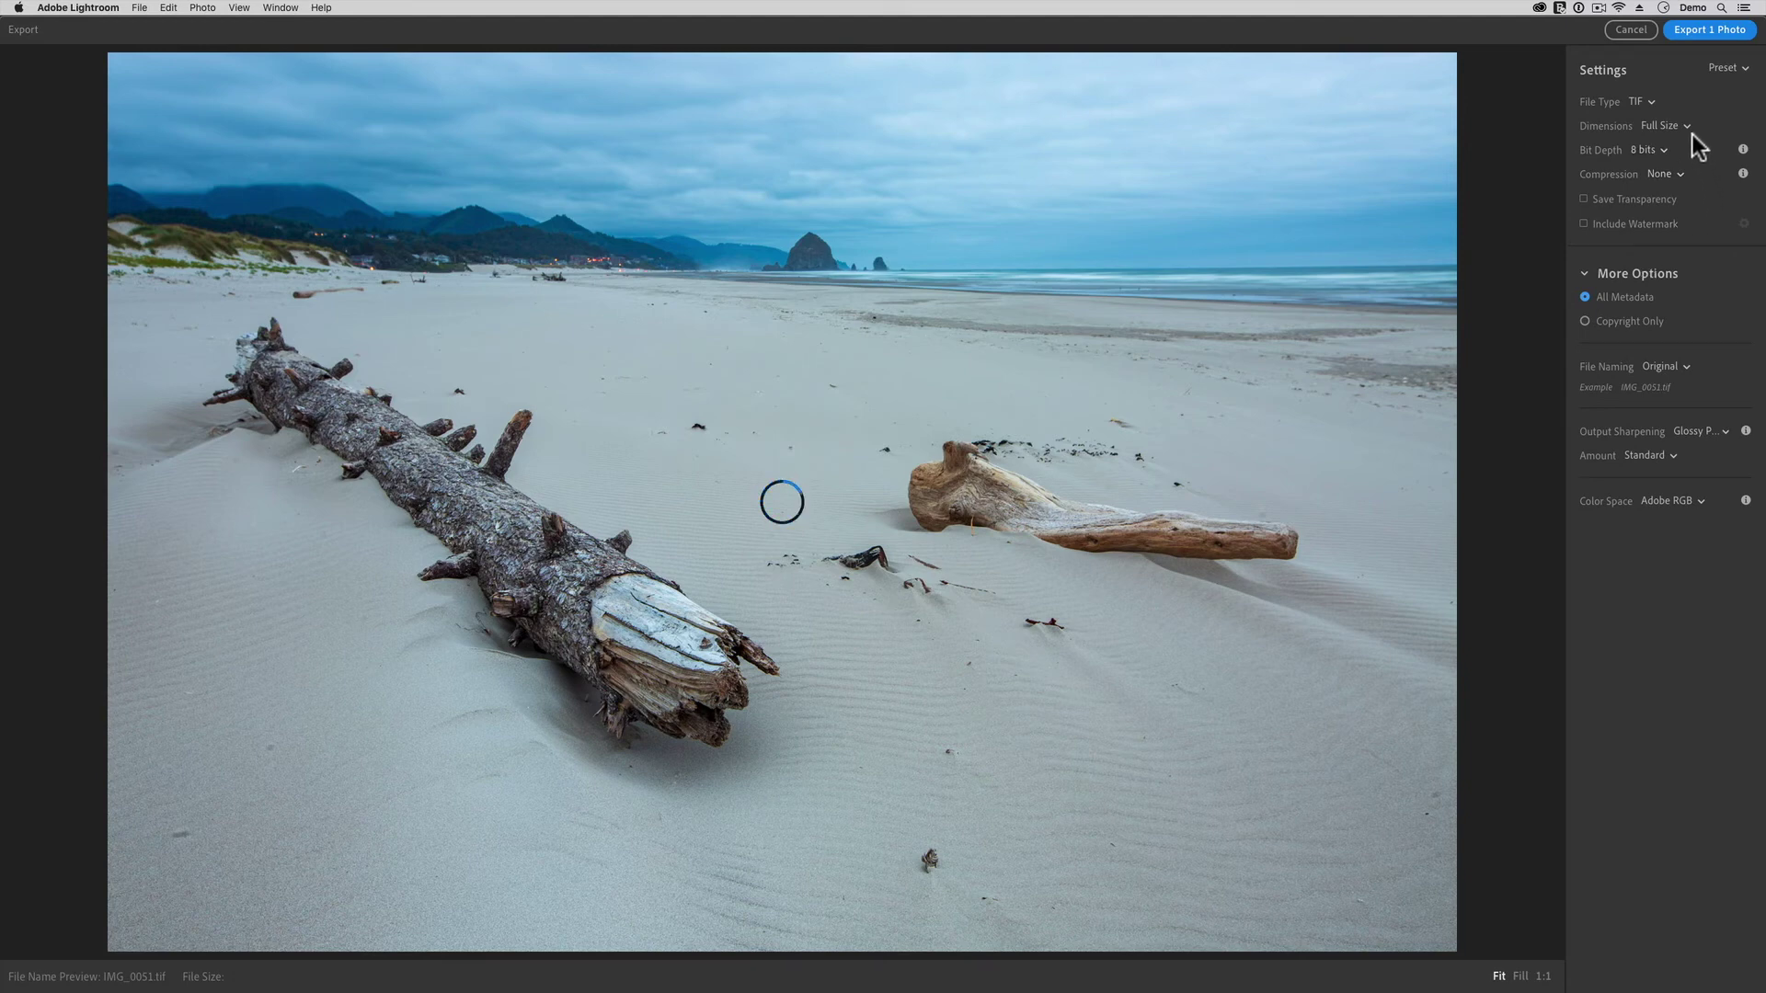
left_click(1659, 147)
left_click(1664, 192)
left_click(1696, 501)
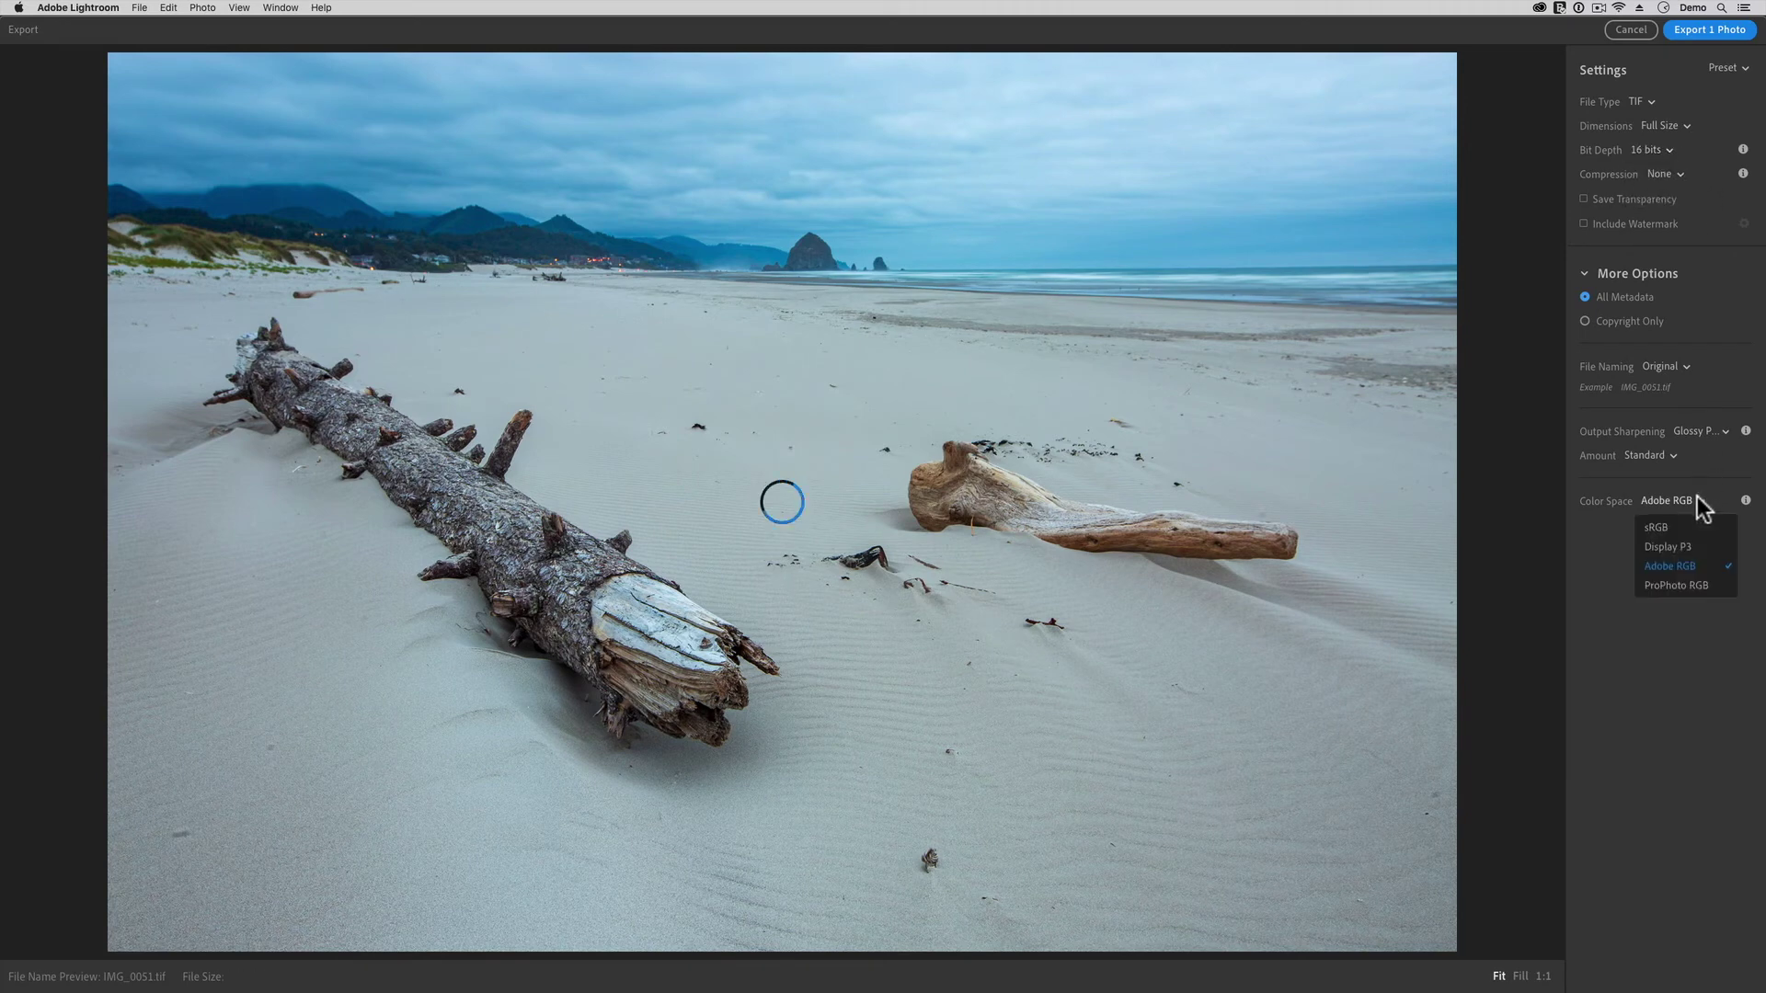
left_click(1686, 587)
left_click(1705, 432)
left_click(1697, 457)
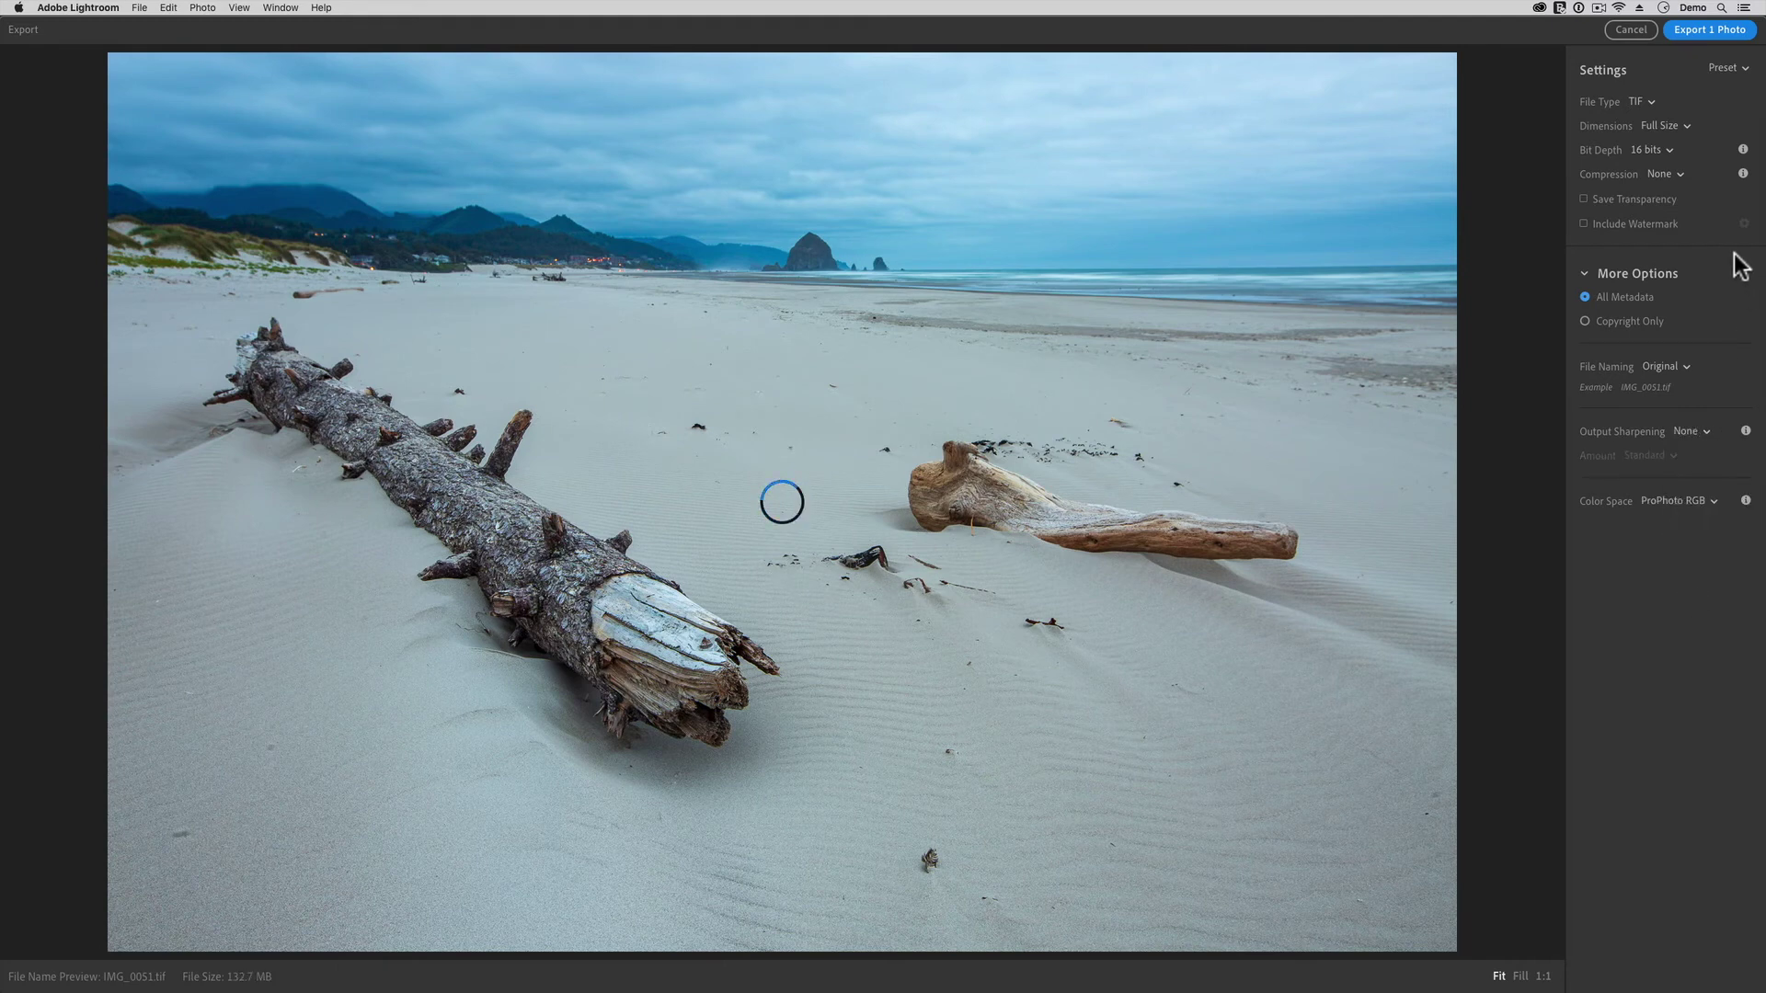
left_click(1708, 32)
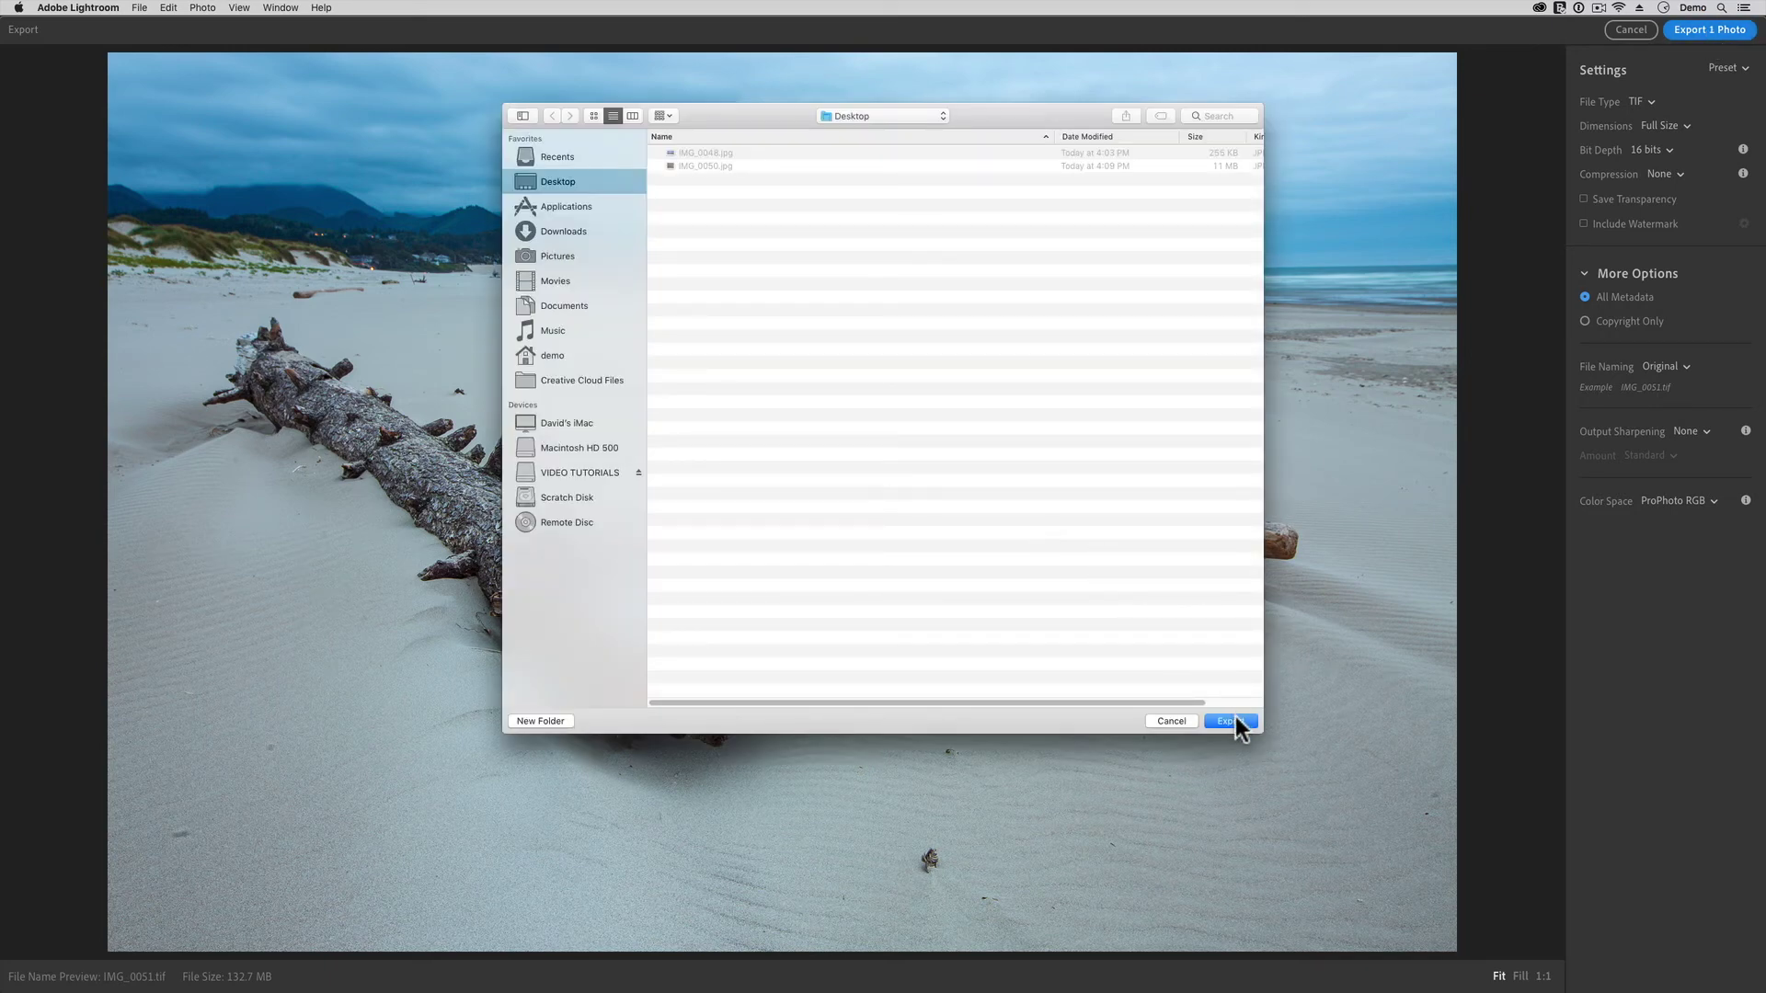
left_click(1235, 720)
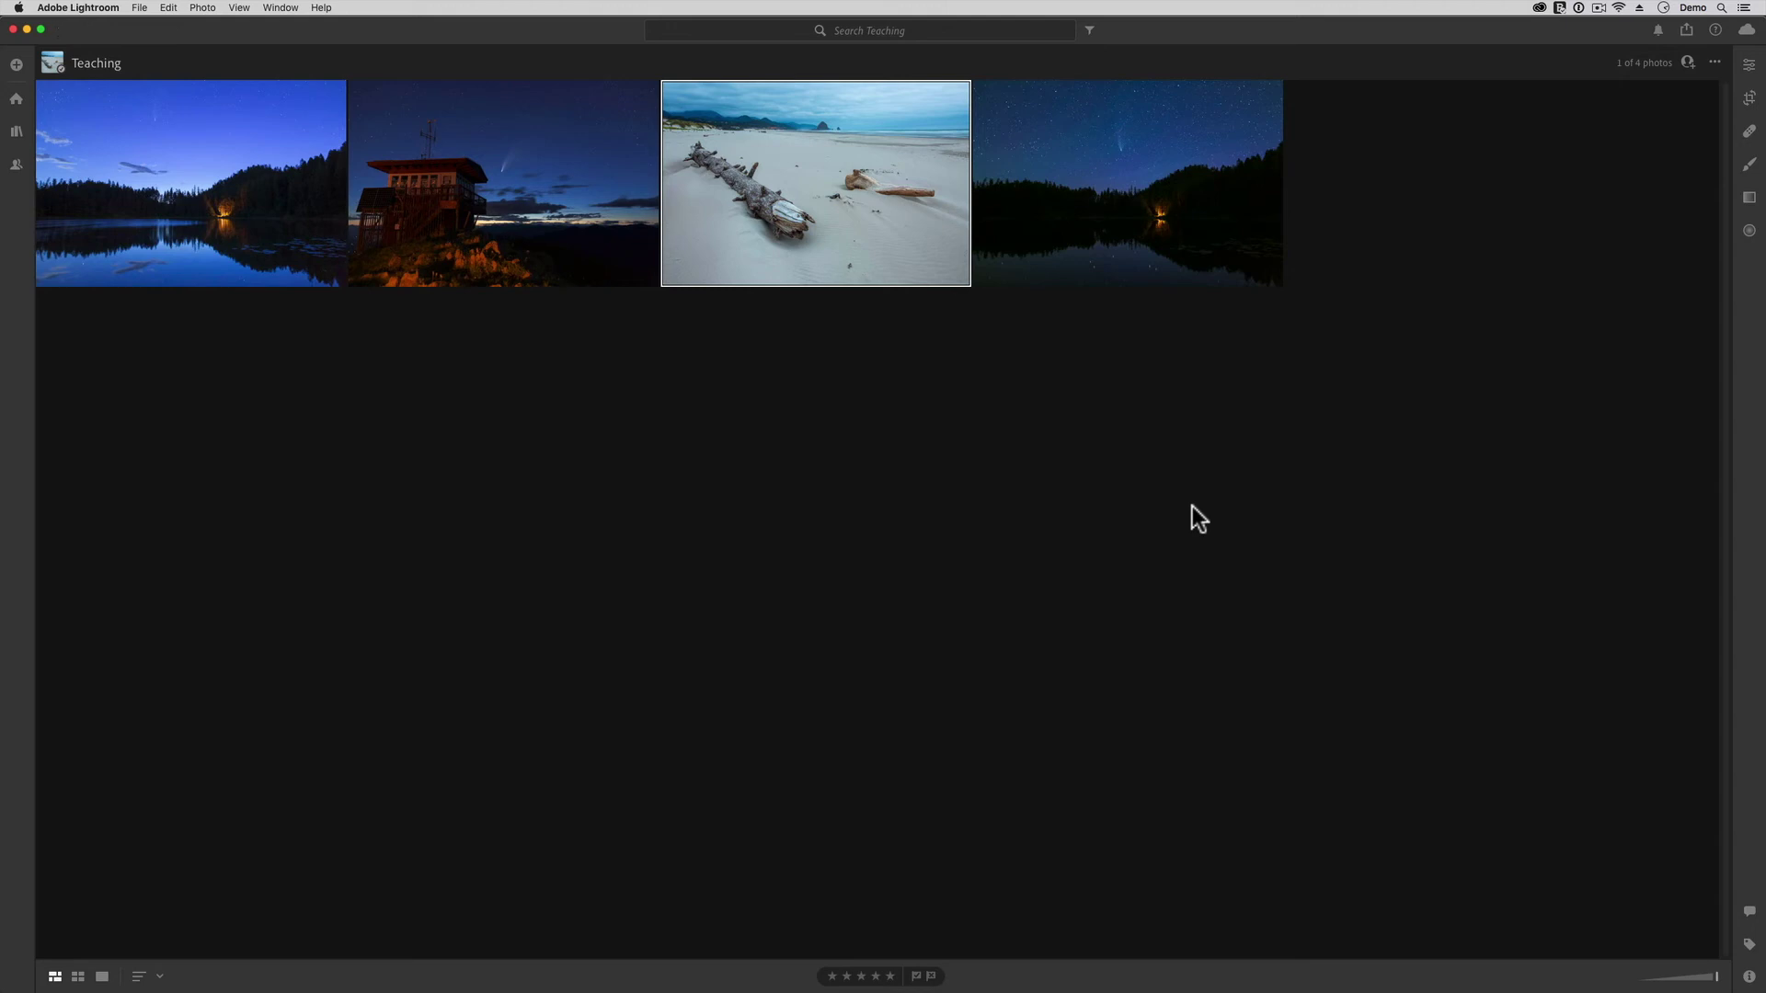
Minimize Lightroom and open IMG_0051.tif from the desktop in Silver Efex Pro 2 via Open With.
left_click(26, 29)
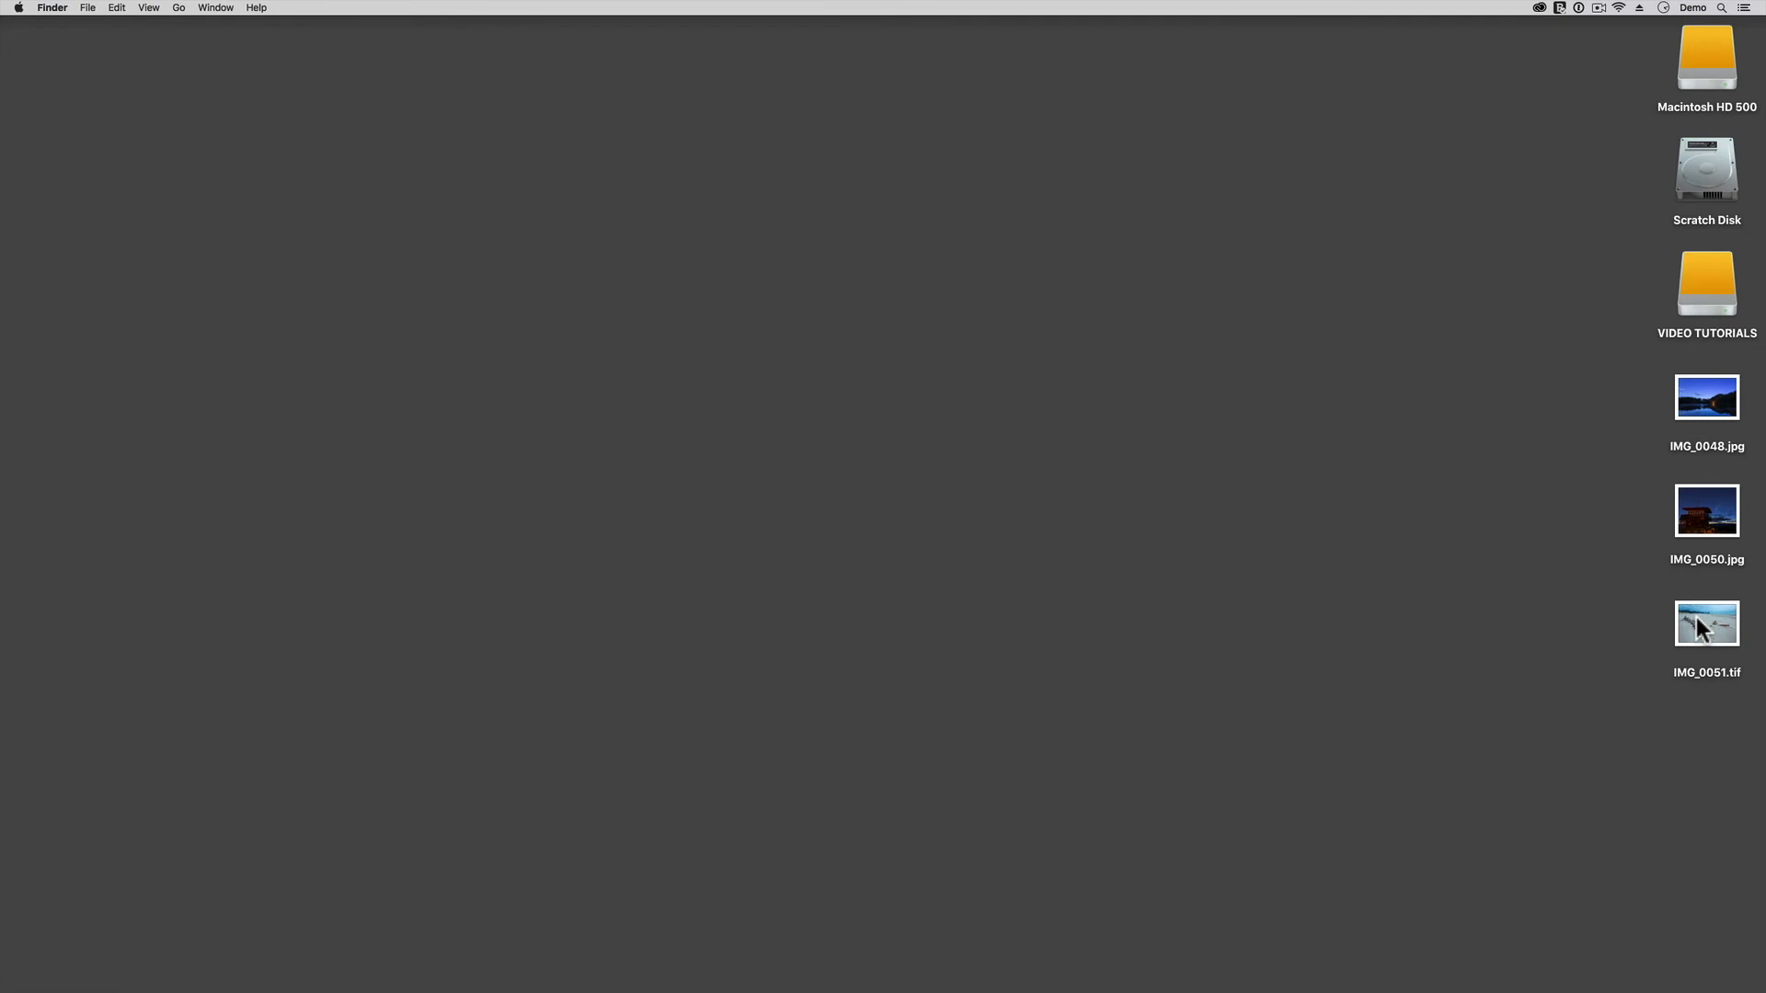
right_click(1699, 629)
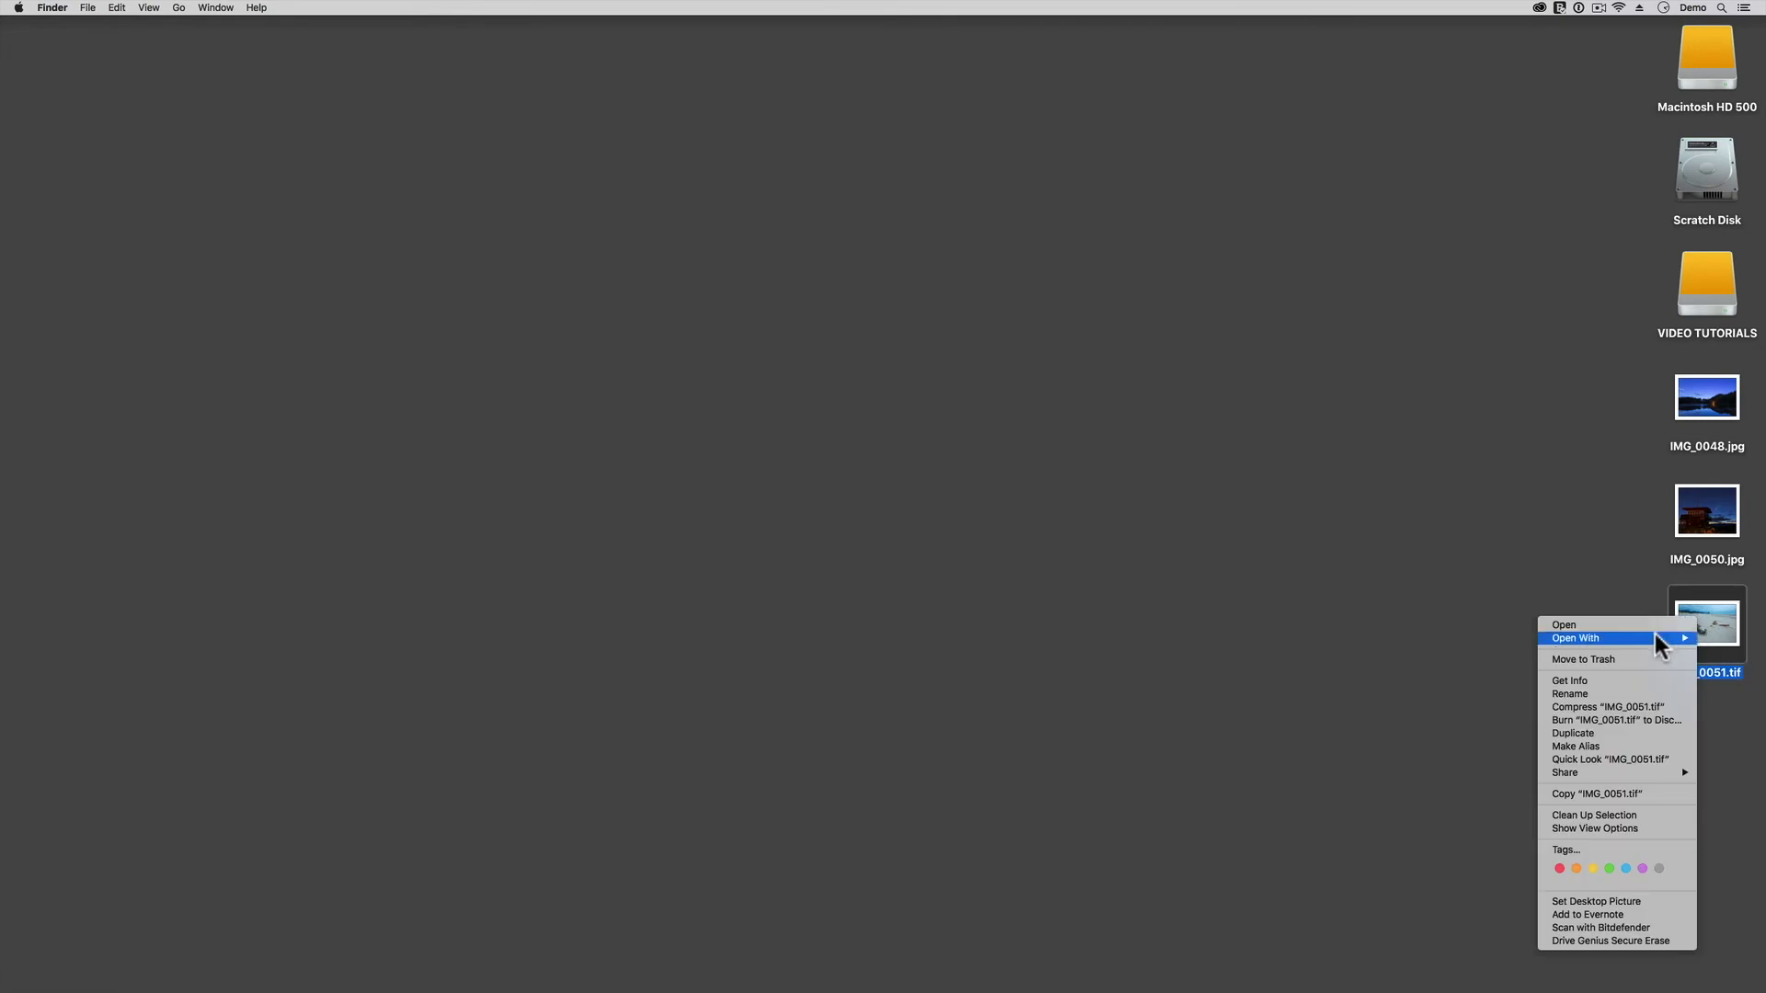
mouse_move(1656, 637)
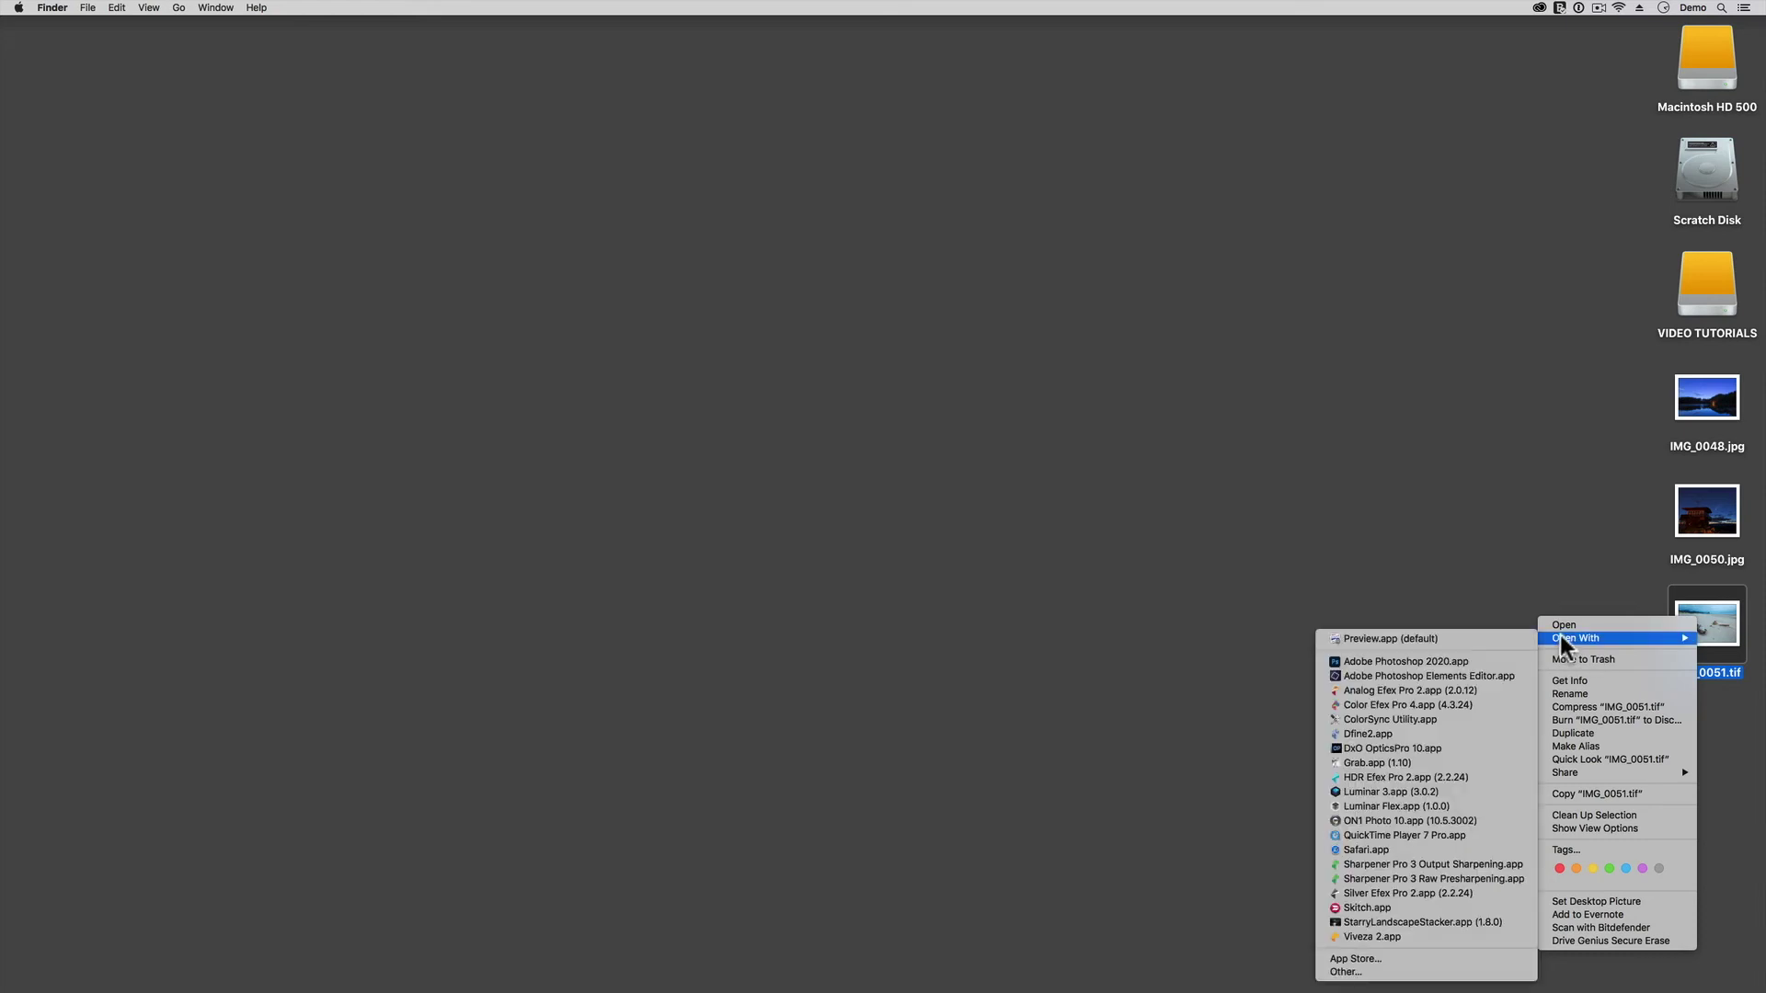
left_click(1385, 893)
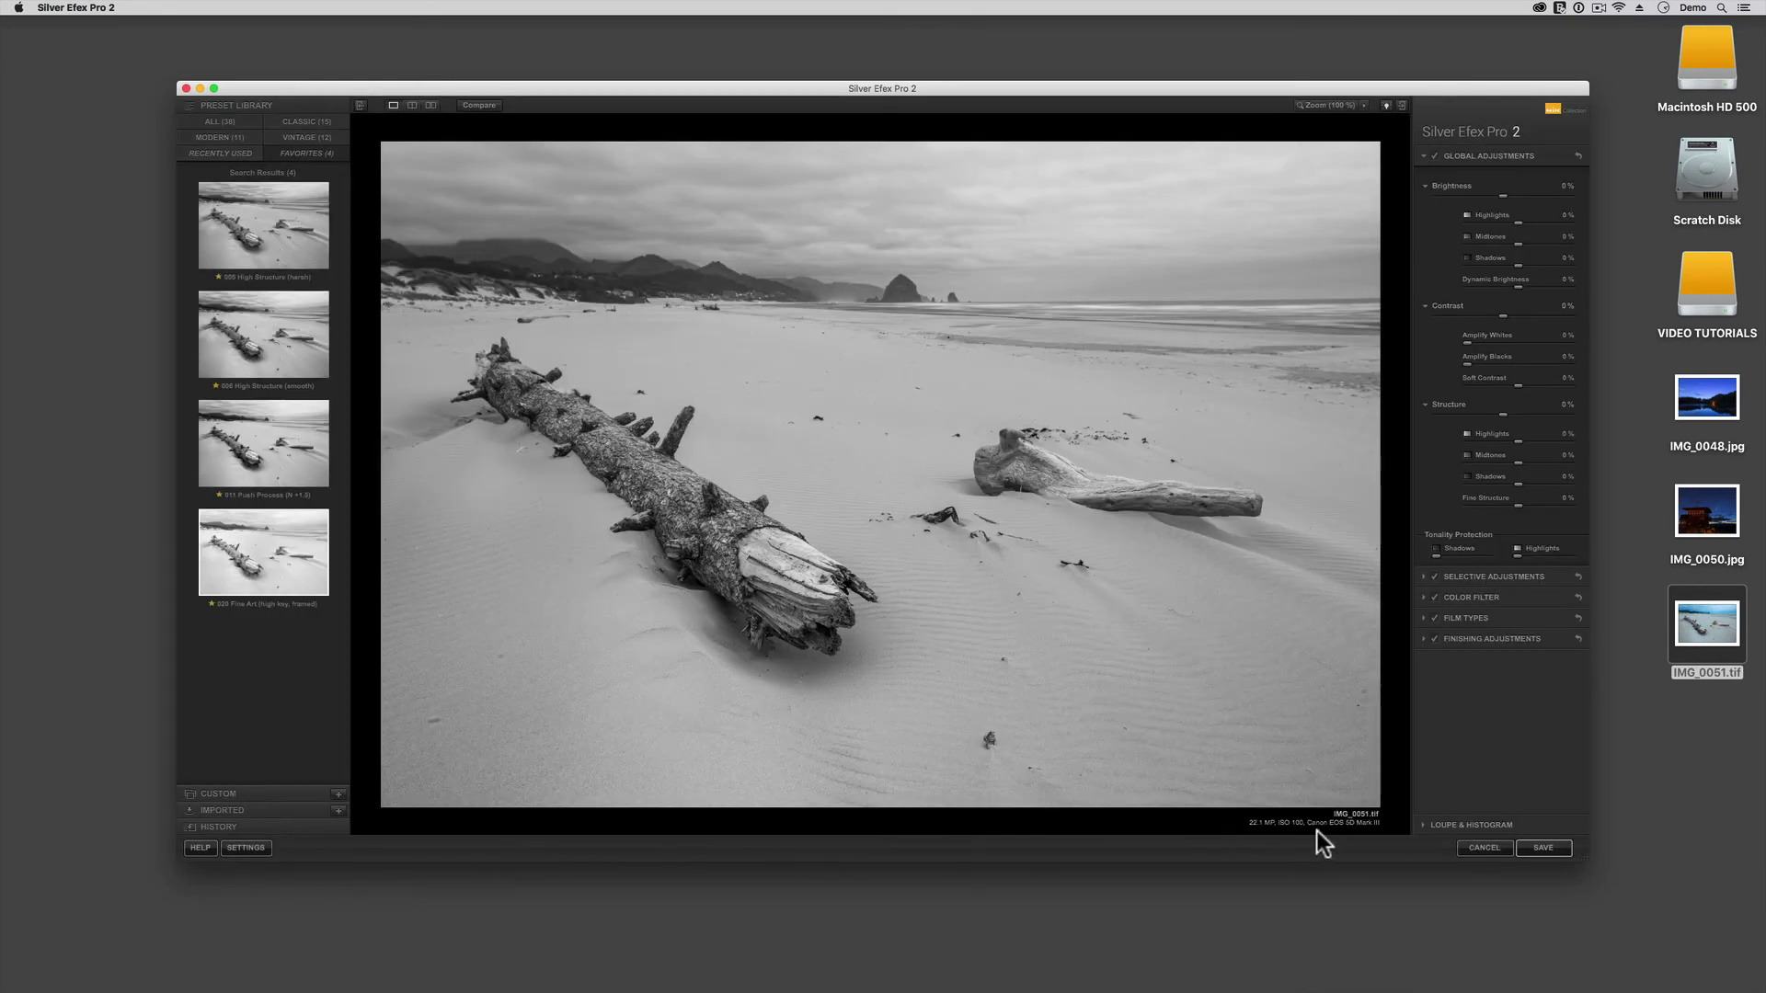
Apply the 020 Fine Art (high key, framed) preset and save it over IMG_0051.tif.
left_click(257, 565)
left_click(1545, 848)
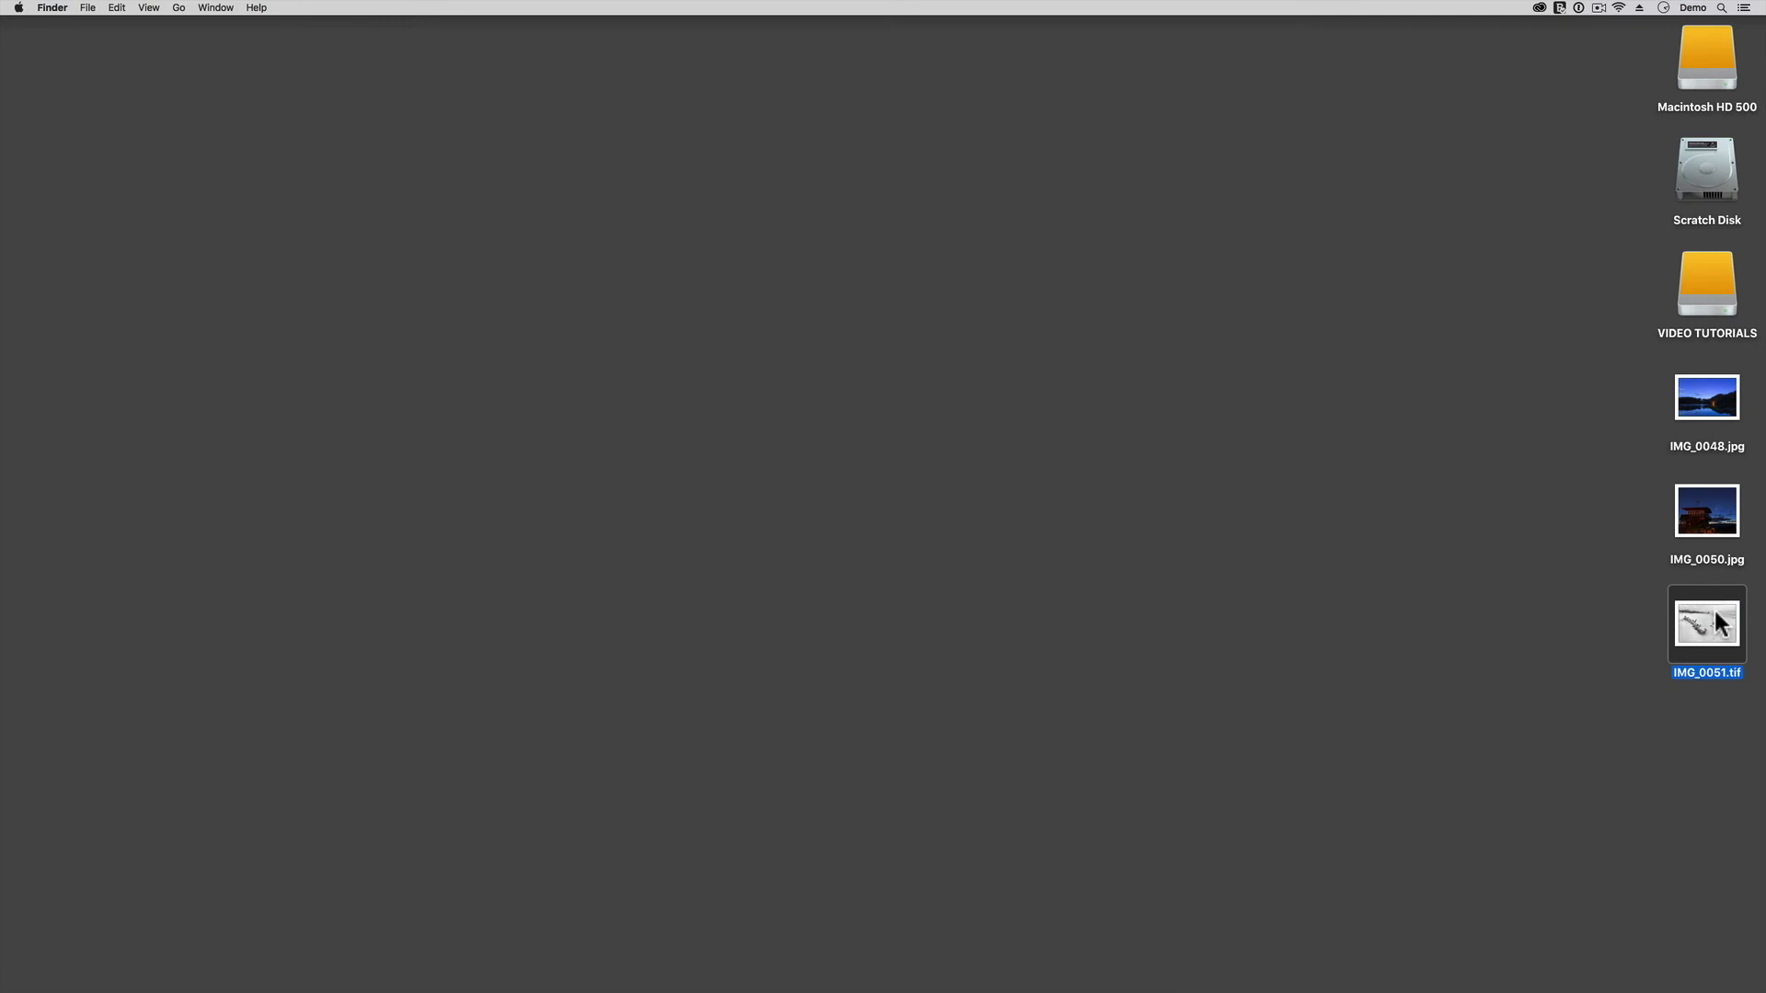
Preview the black-and-white IMG_0051.tif in Quick Look, then show the lake photo alone in Lightroom.
key("space")
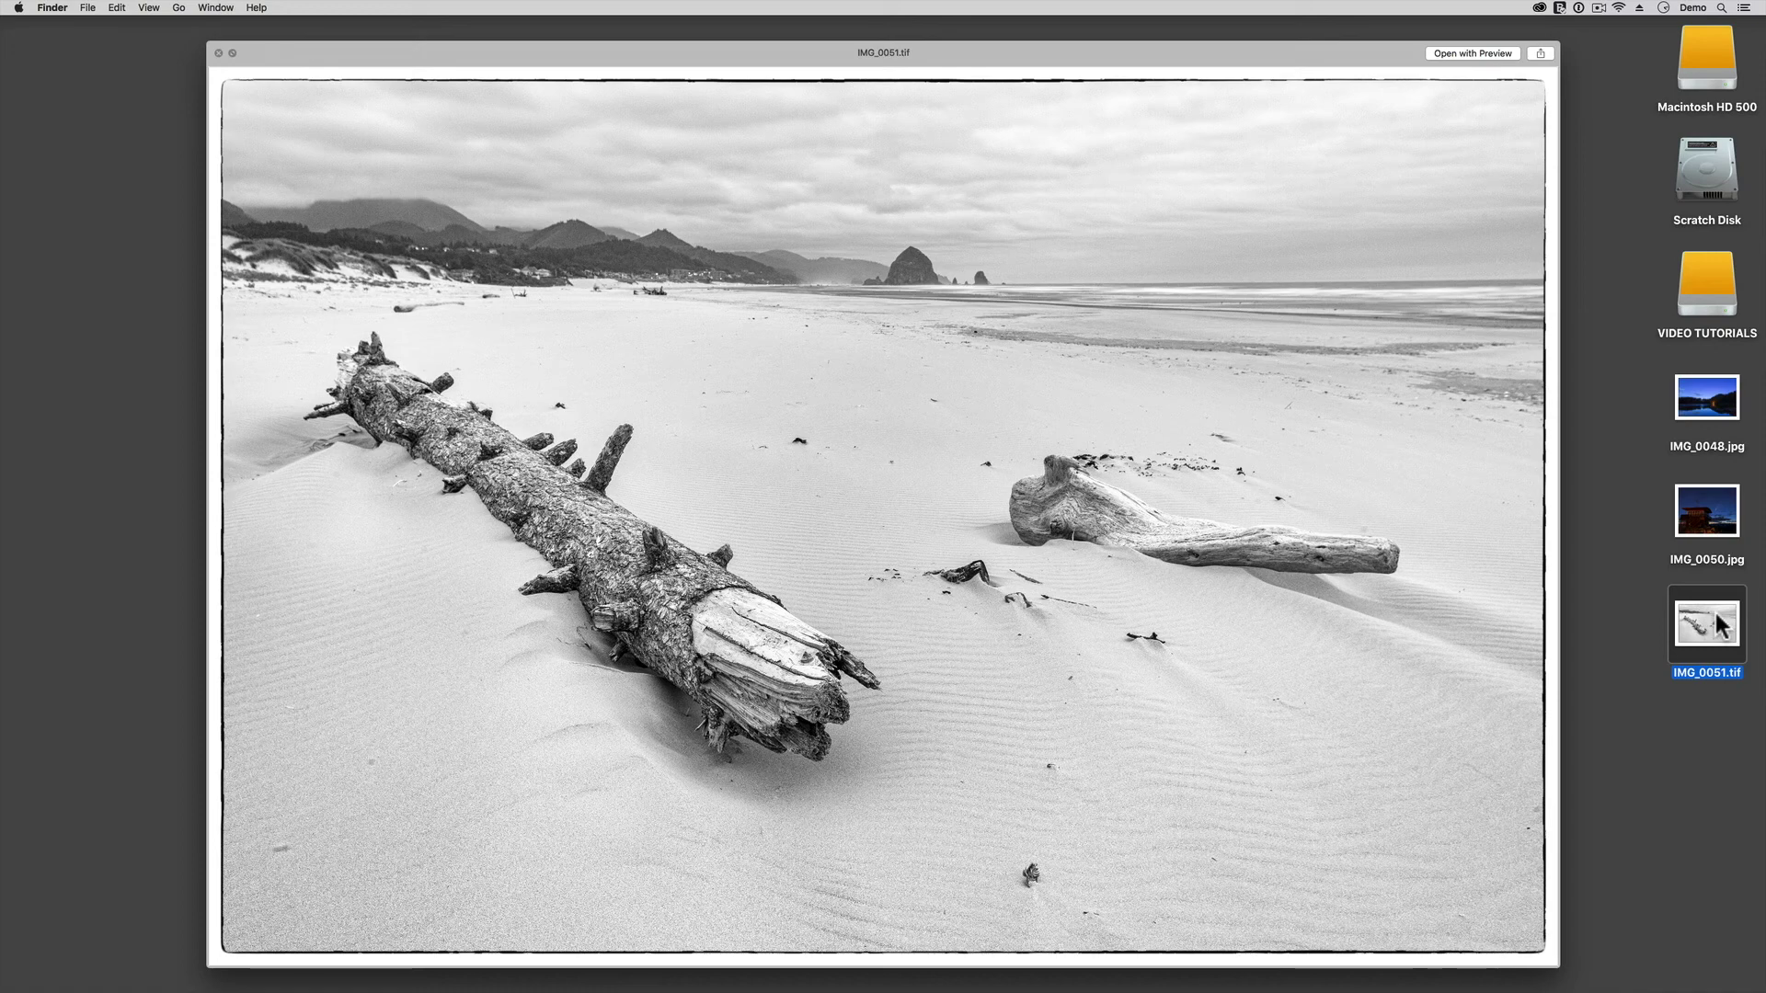
left_click(217, 53)
left_click(869, 973)
key("d")
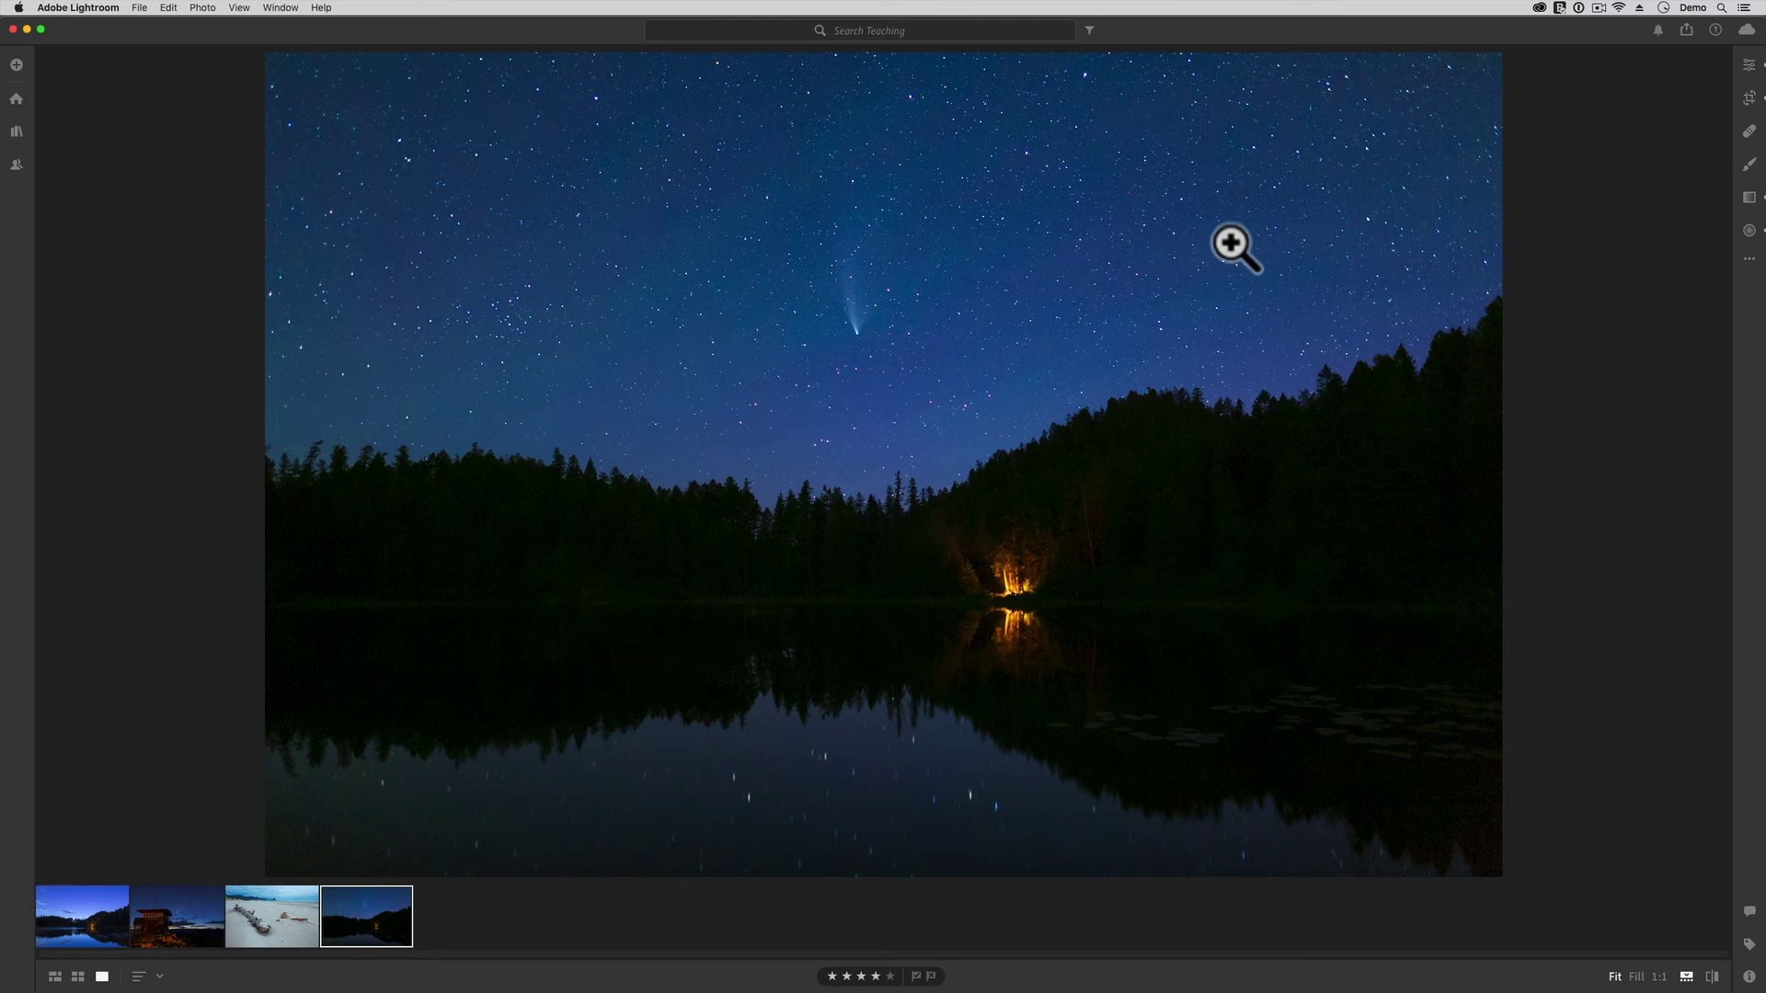
Export the lake photo to the Desktop as Original + Settings, producing IMG_0047.cr2.
key("super+shift+e")
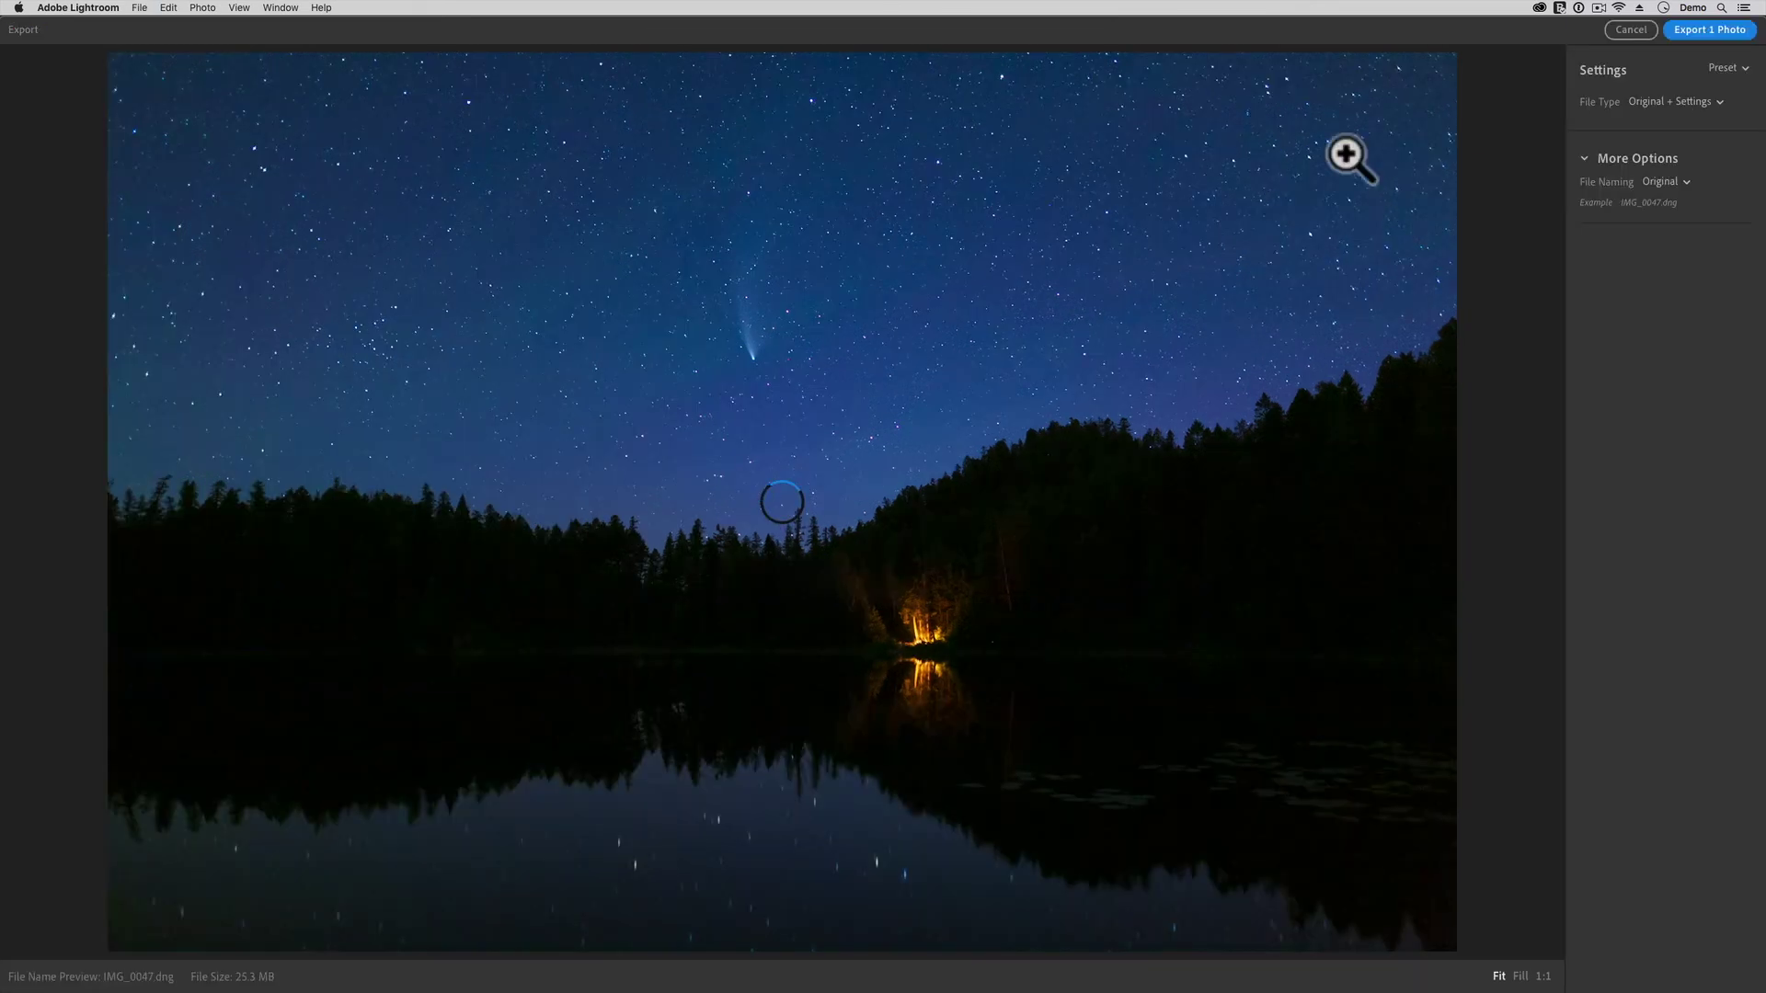
left_click(1713, 95)
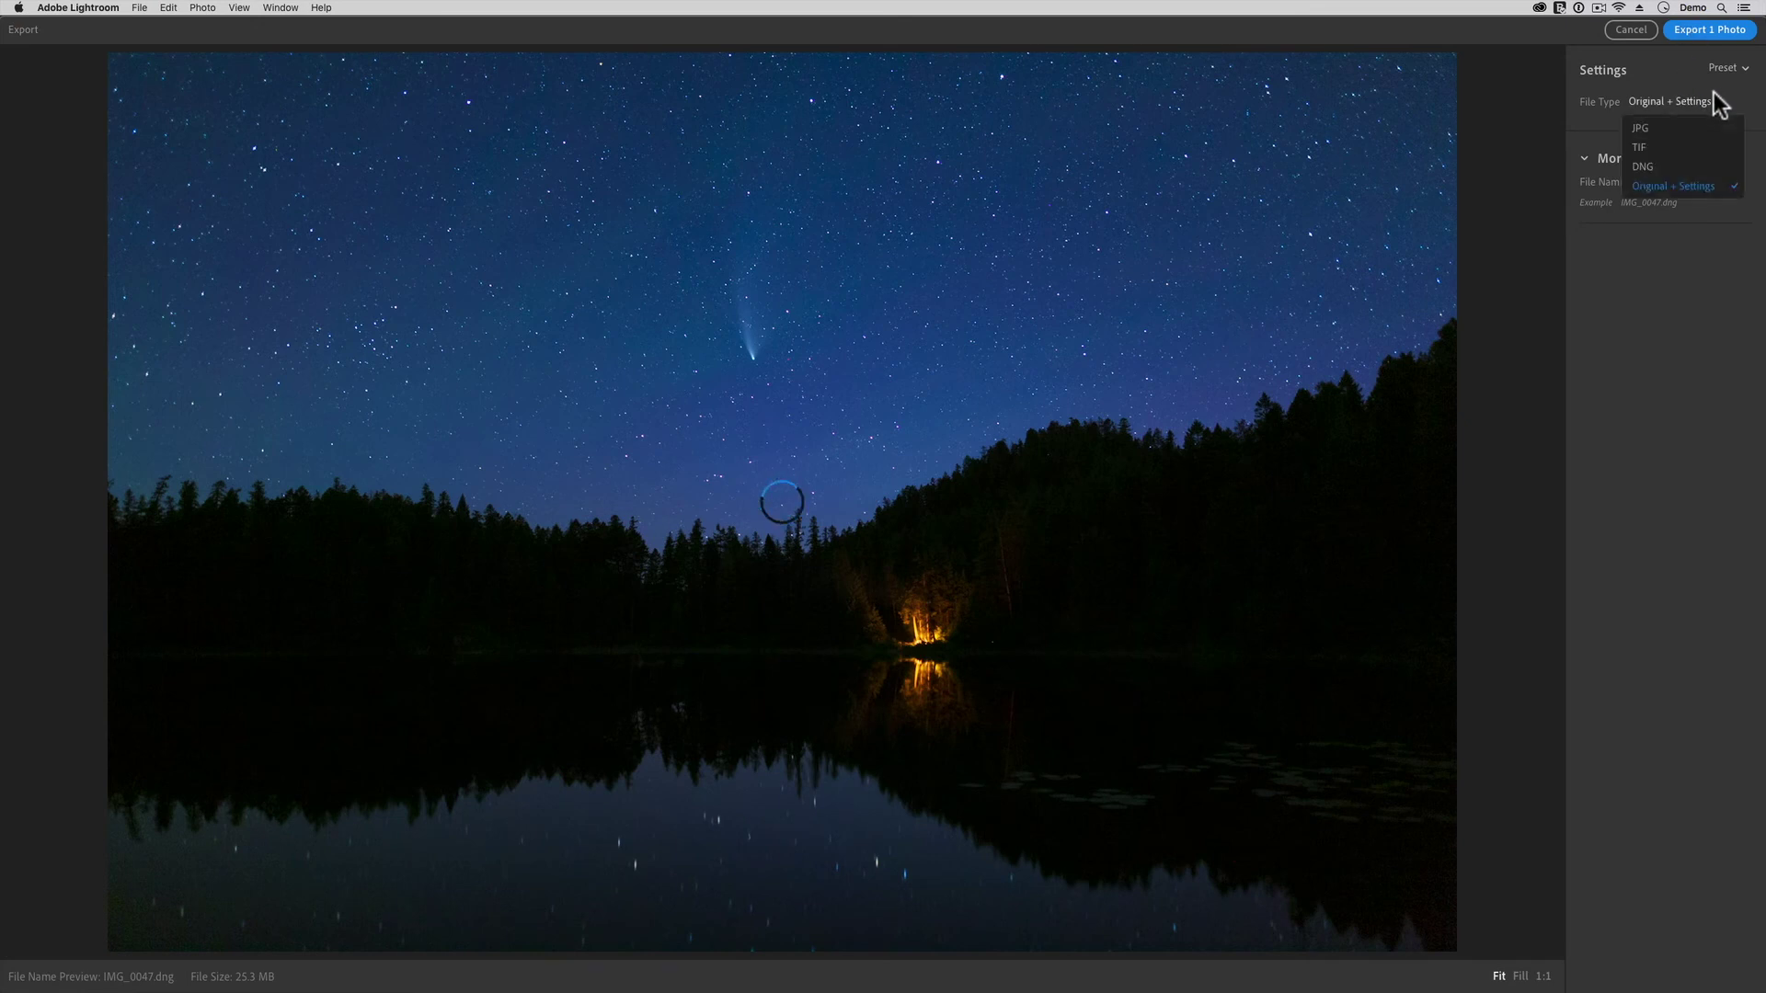
left_click(1674, 188)
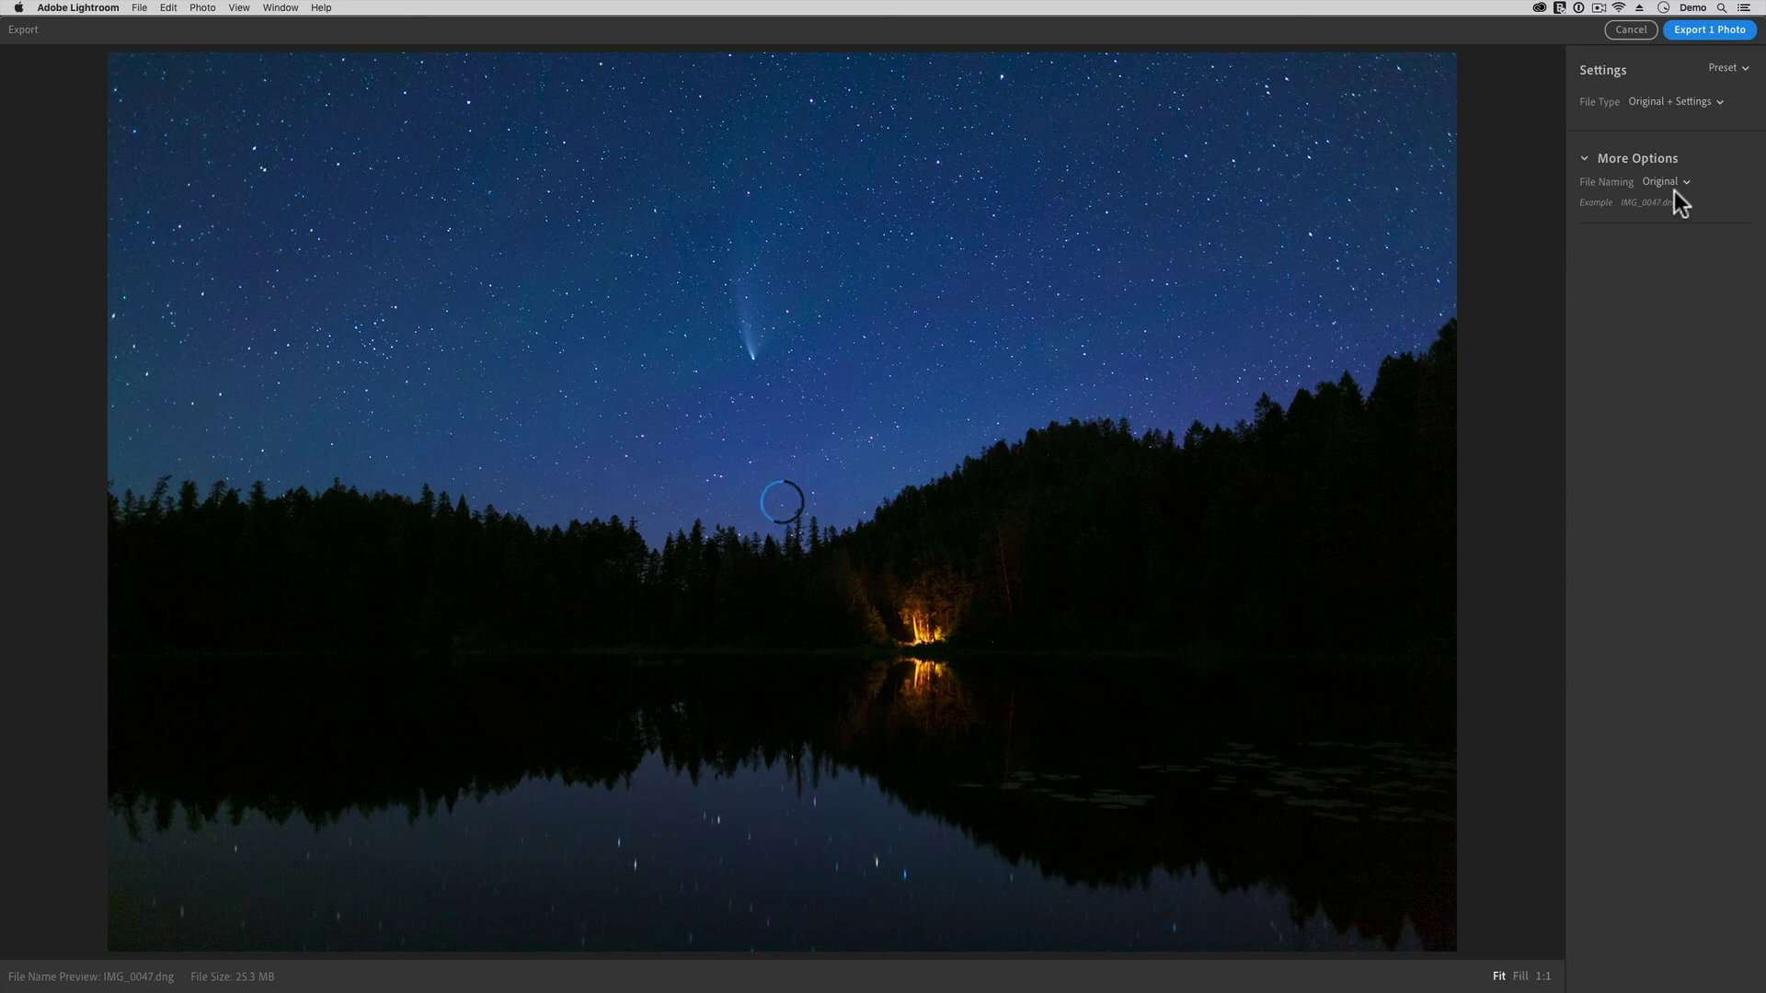
left_click(1725, 33)
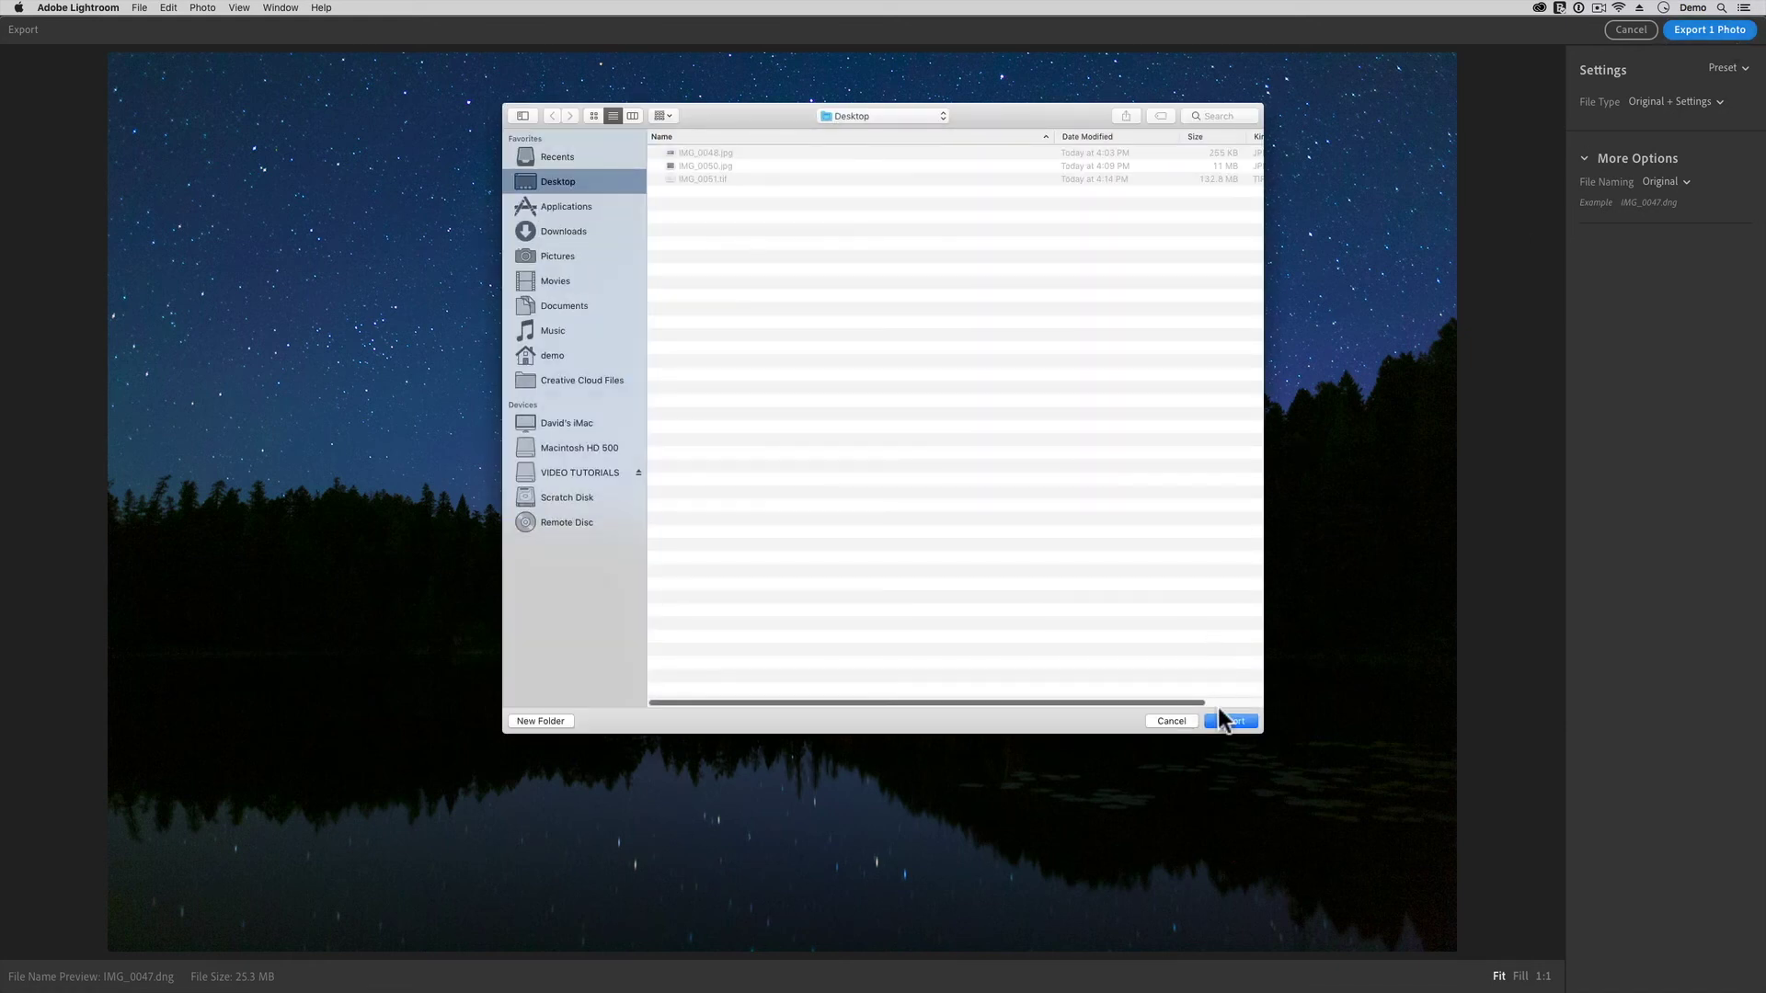
left_click(1223, 721)
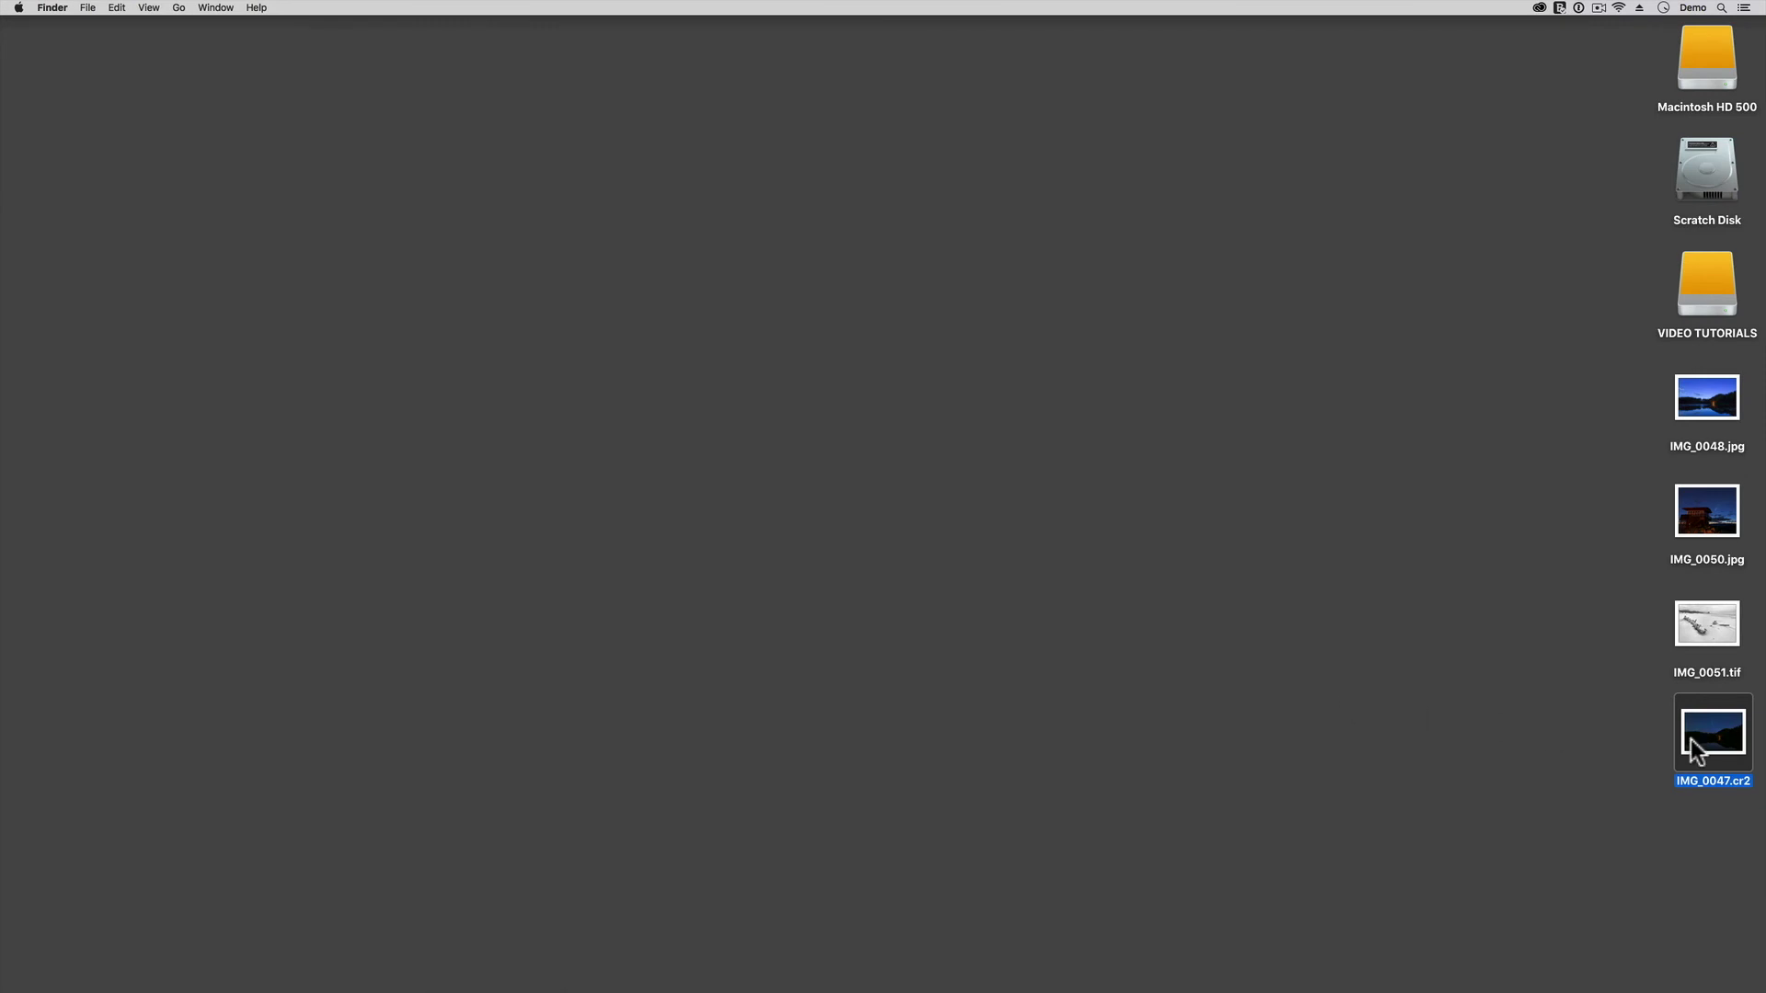
Preview the exported IMG_0047.cr2 in Quick Look and check which apps can open it.
key("space")
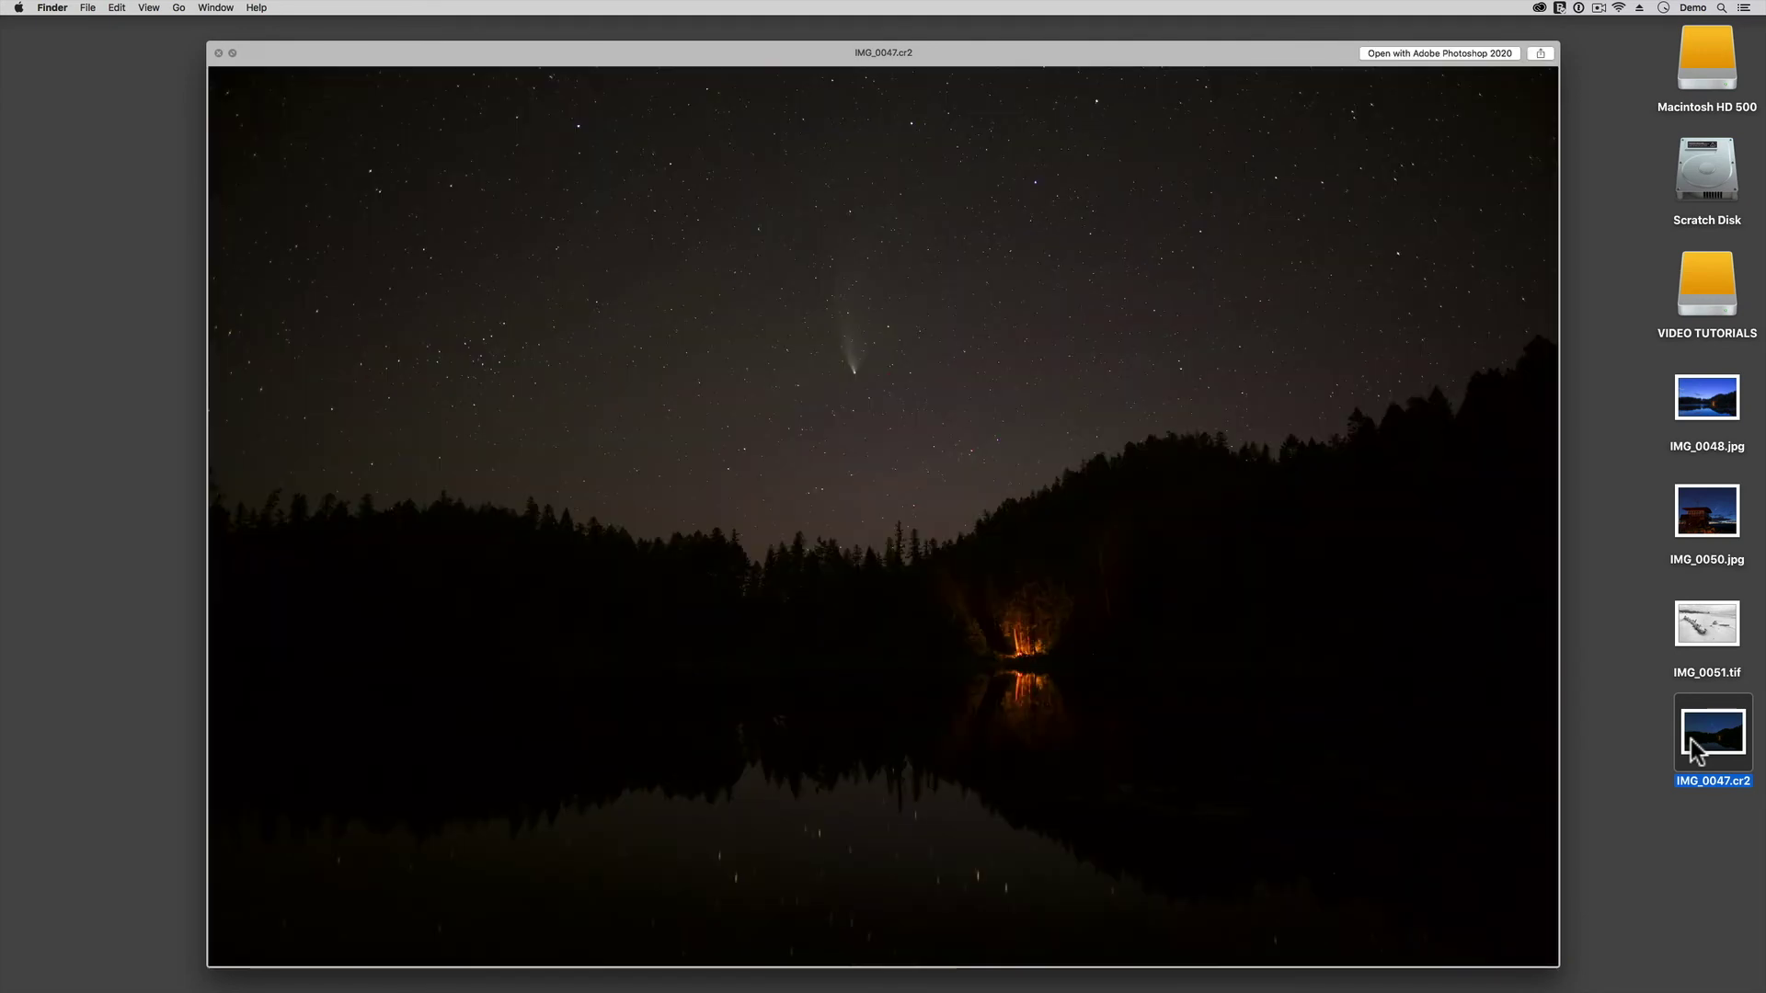
left_click(219, 52)
right_click(1708, 733)
mouse_move(1619, 674)
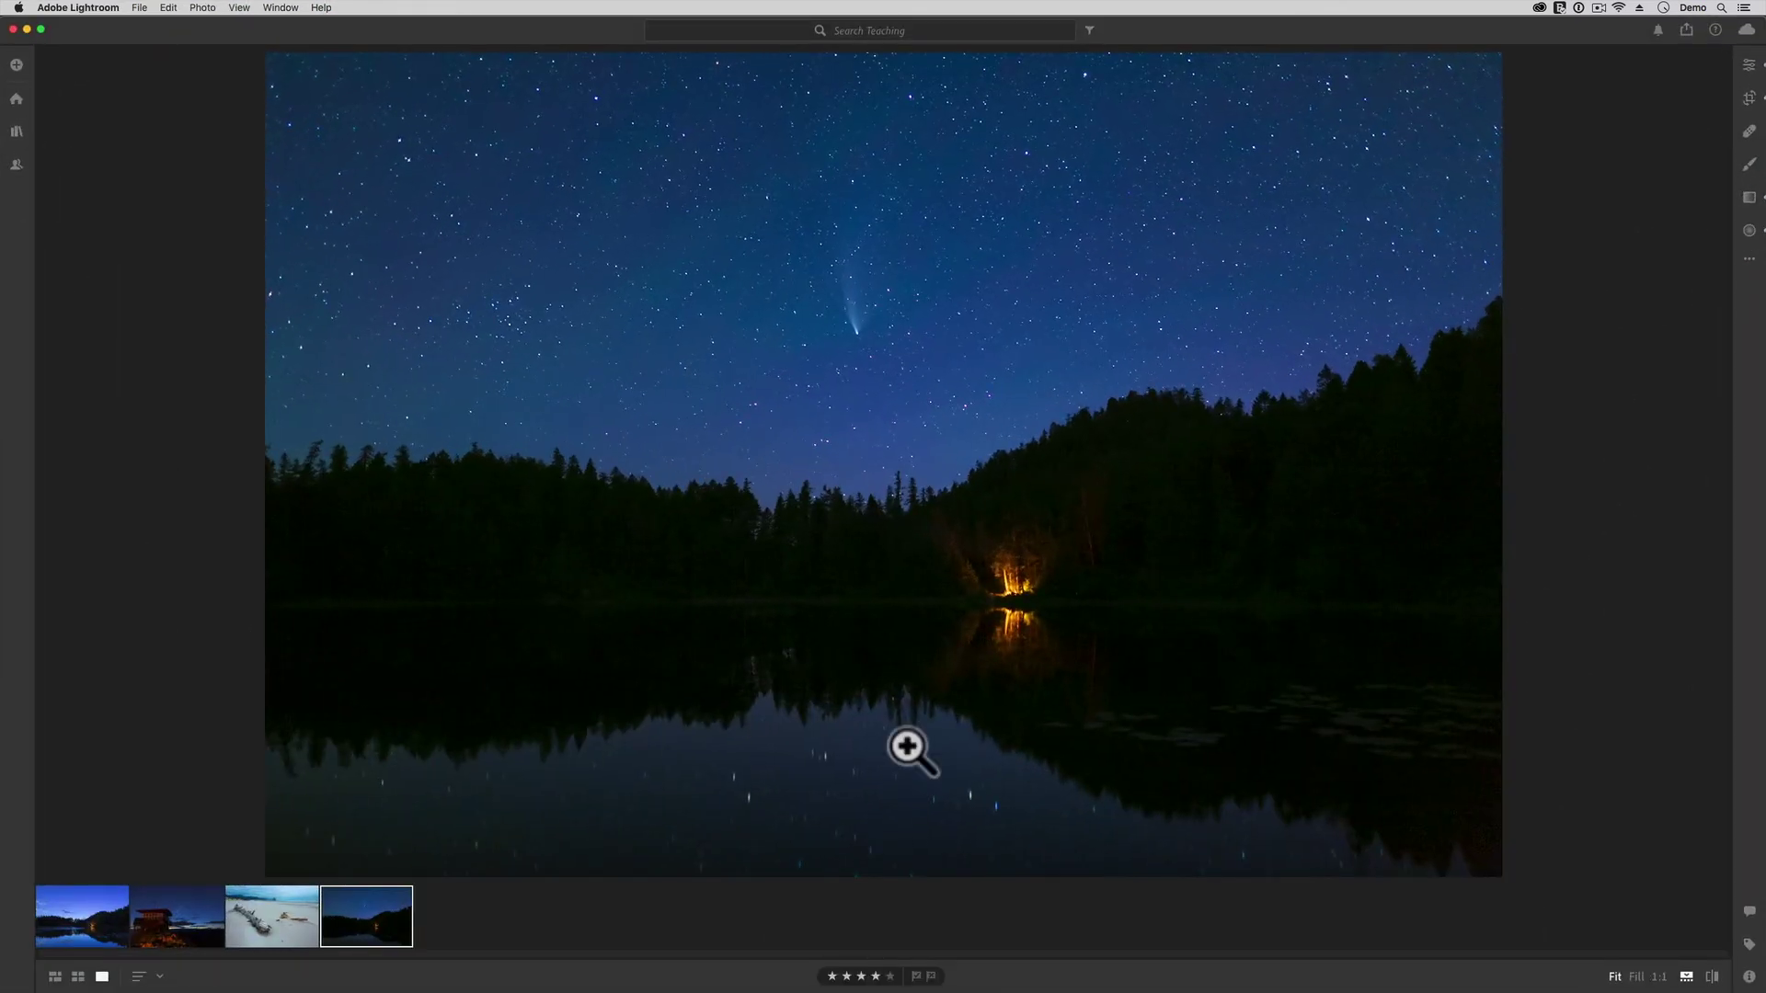
Export the lake photo to the Desktop with DNG as the file type, producing IMG_0047.dng.
key("super+shift+e")
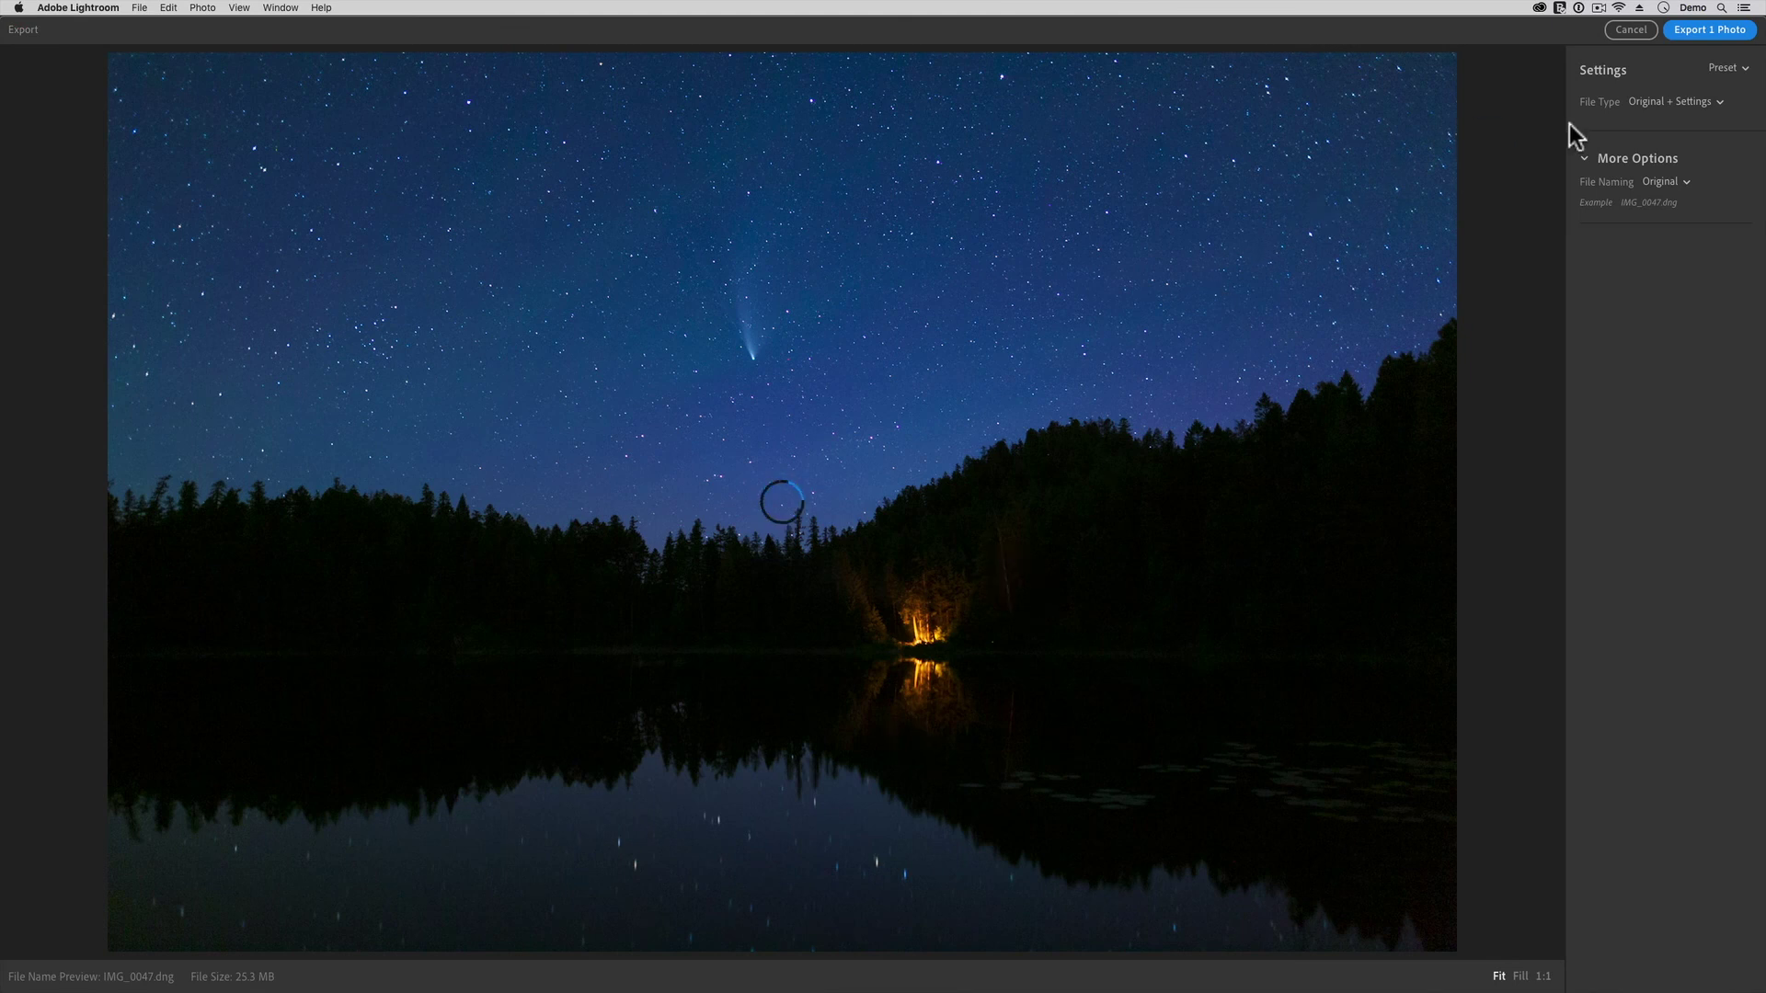
left_click(1679, 99)
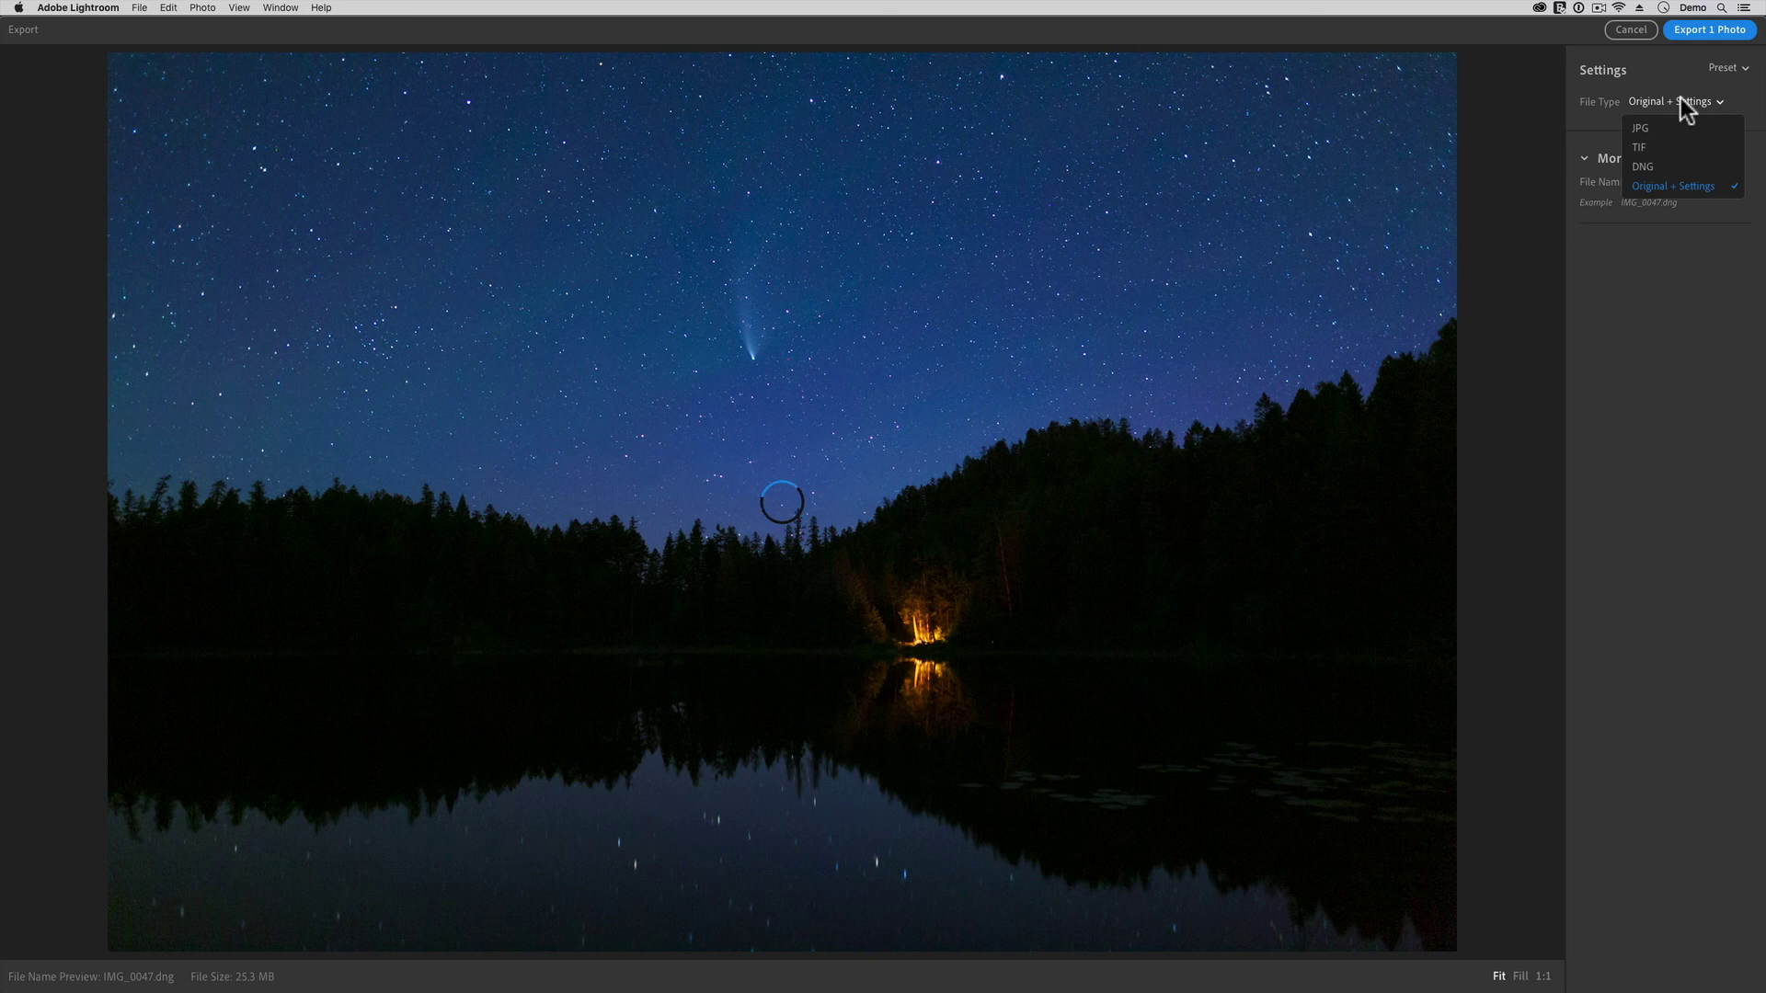
left_click(1672, 166)
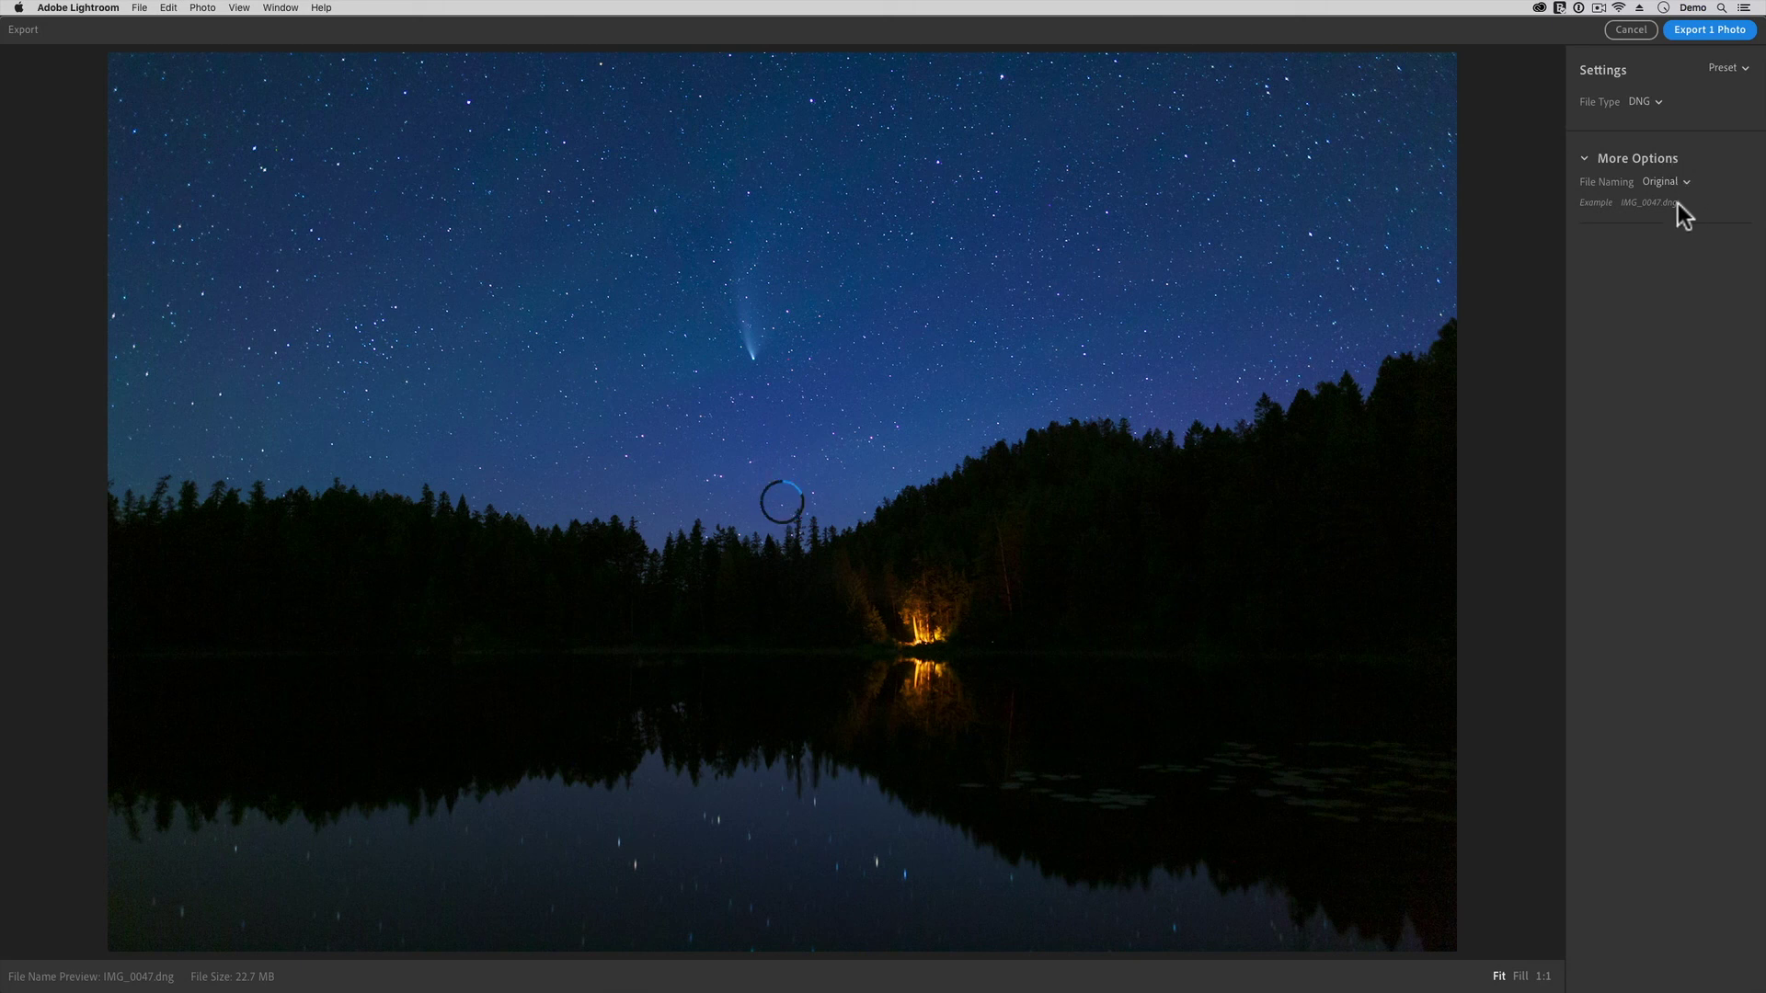
left_click(1727, 35)
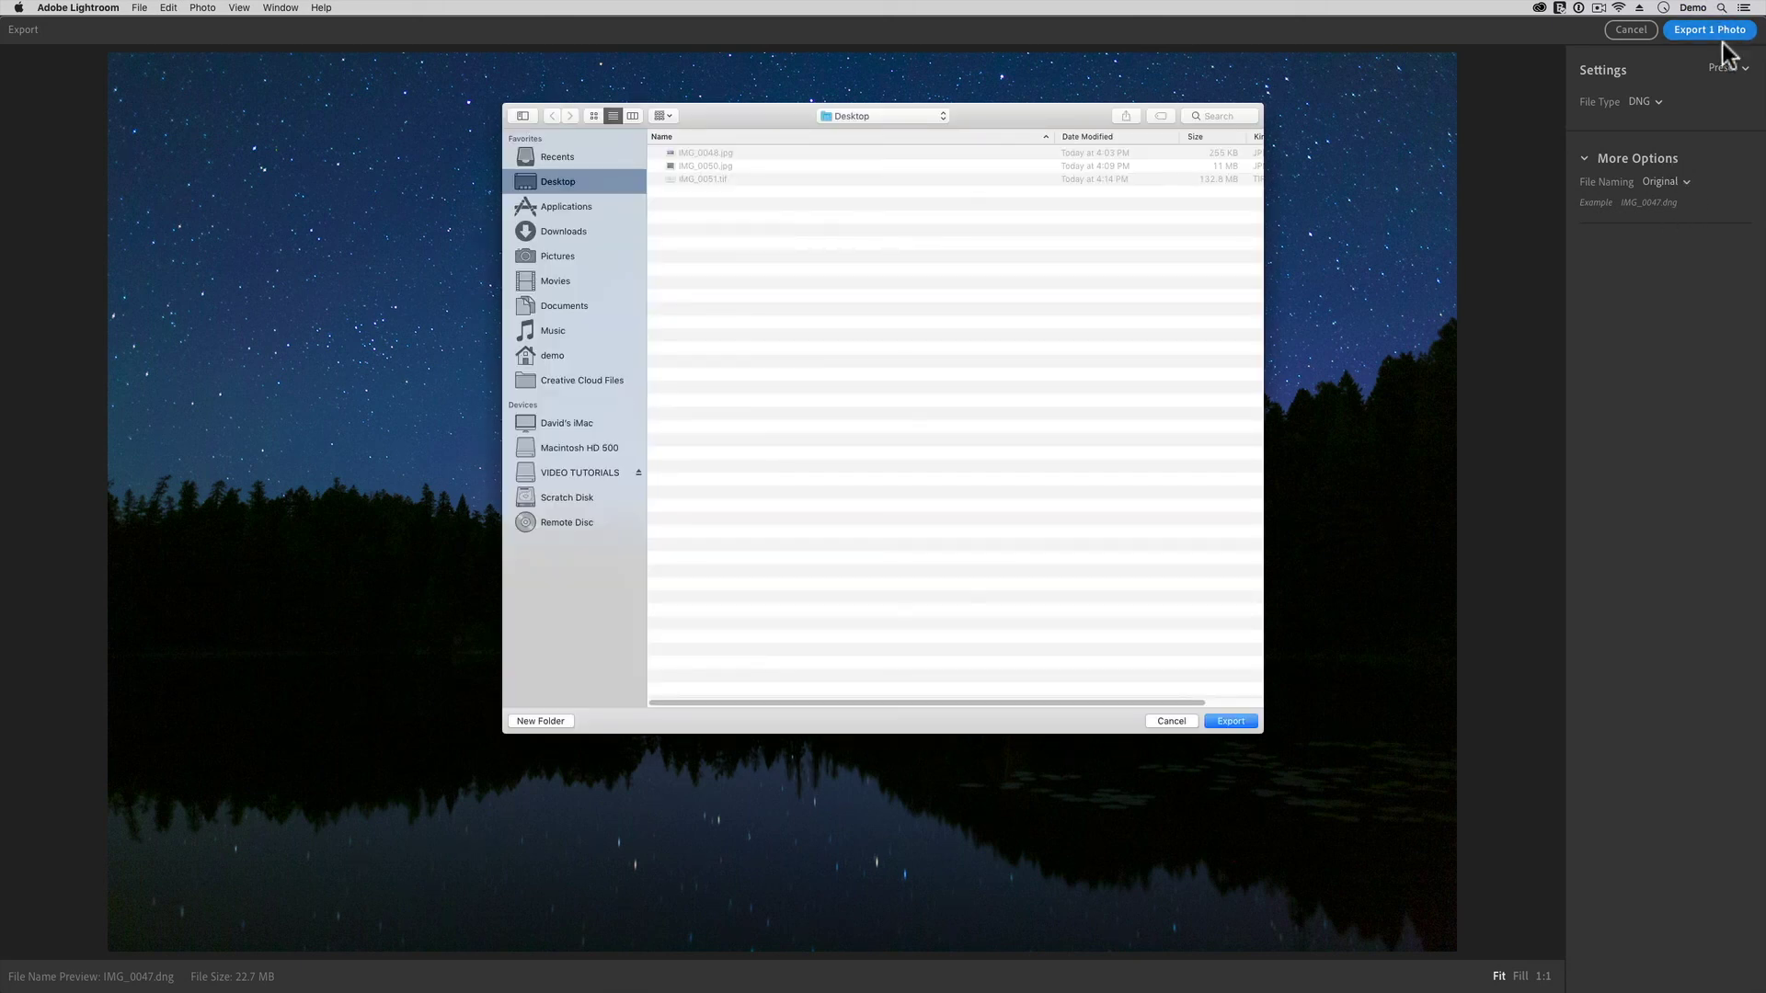
left_click(1232, 722)
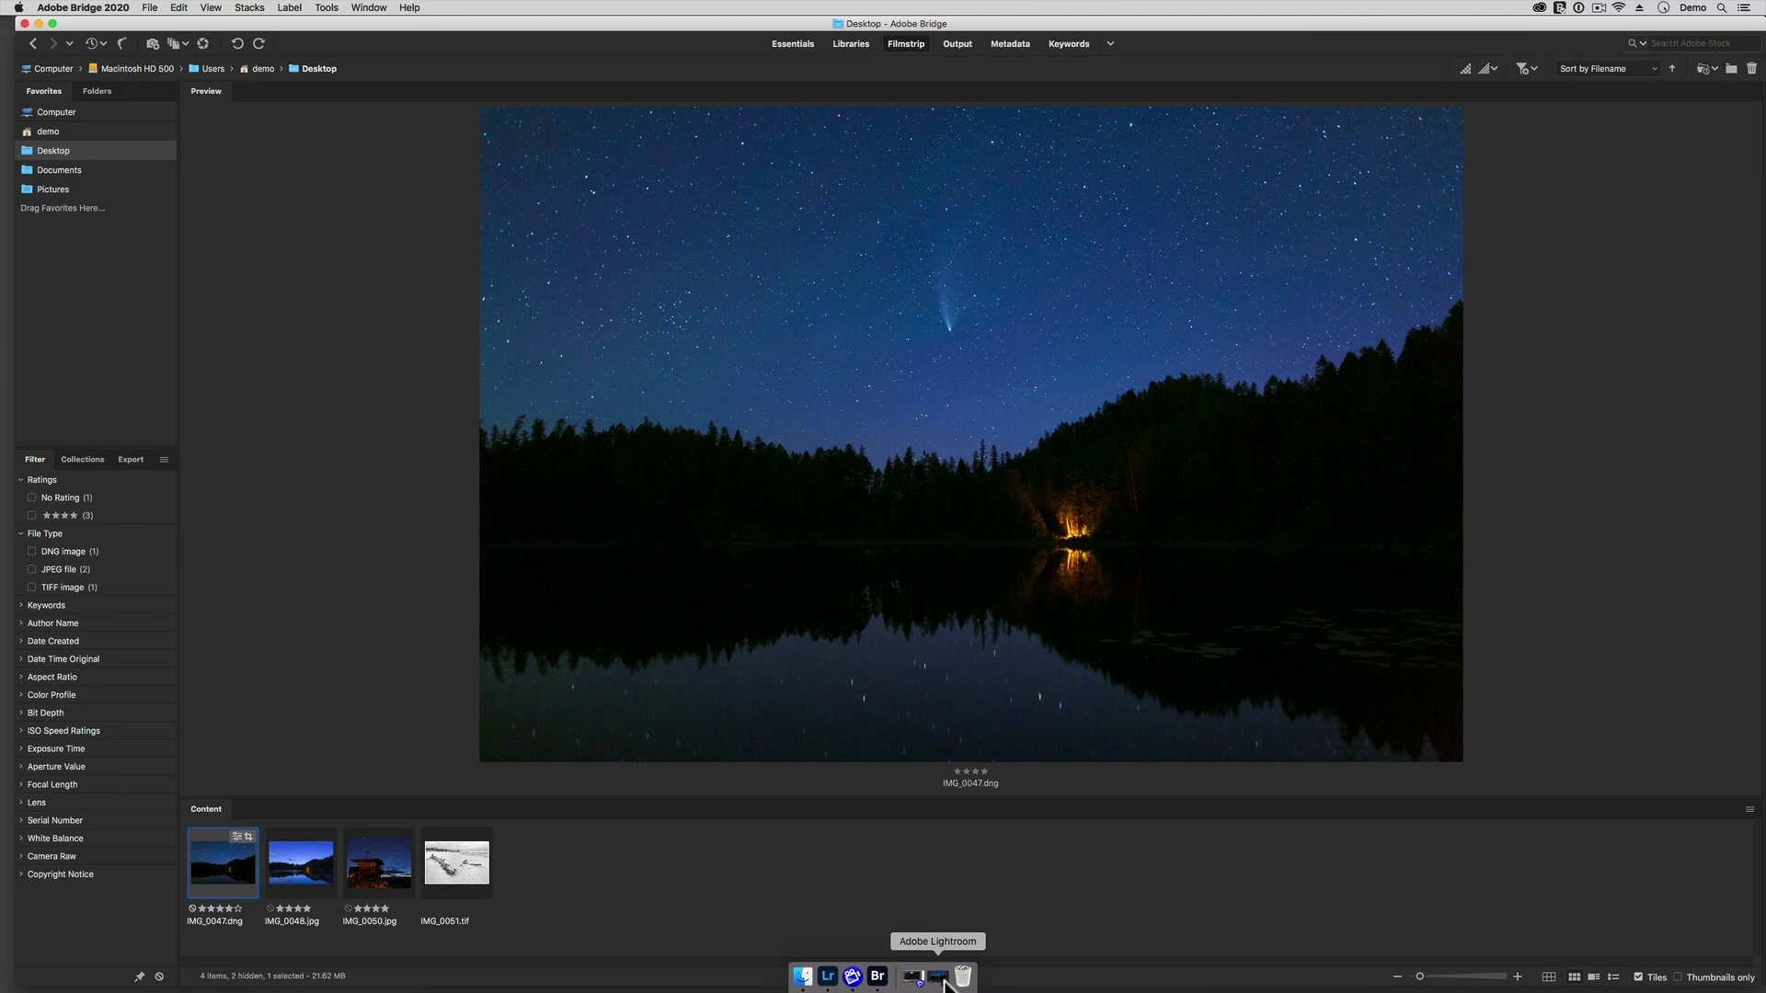
Bring Lightroom back in front of Bridge's Desktop folder.
left_click(945, 983)
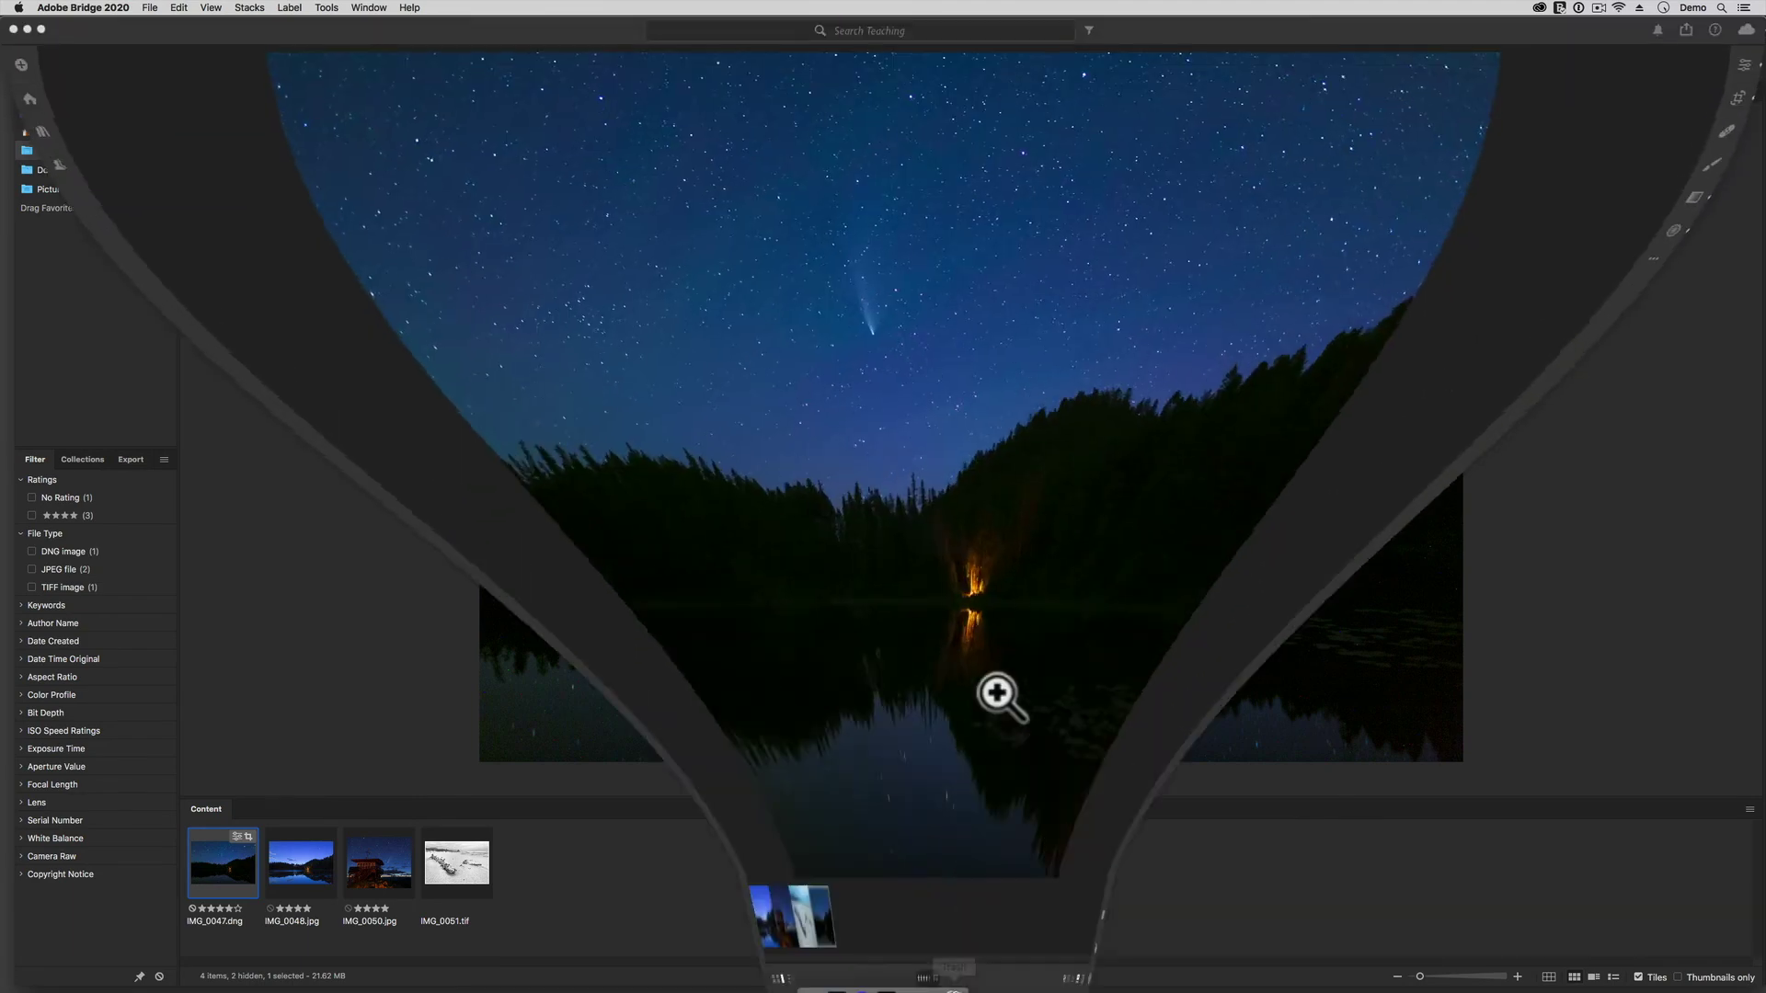